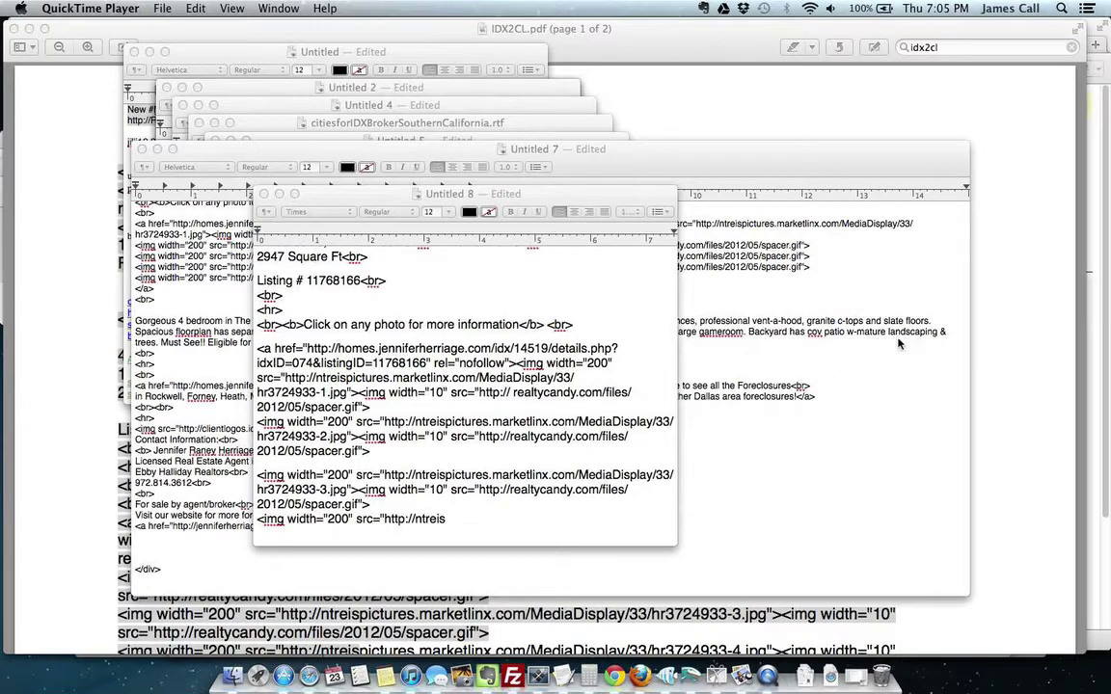
Step: Open the Rockwall posting's manage page and review its $229,900 price, photos, description and contacts
{"action": "left_click", "coordinate": [1038, 309]}
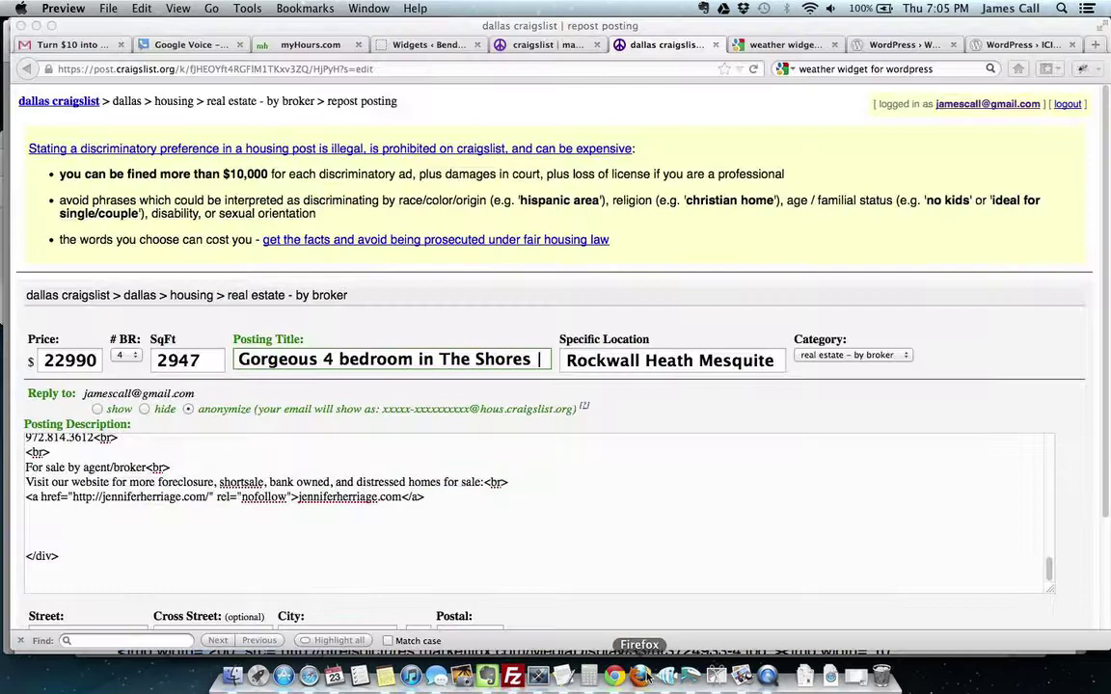
{"action": "key", "text": "super+Tab"}
{"action": "left_click", "coordinate": [540, 45]}
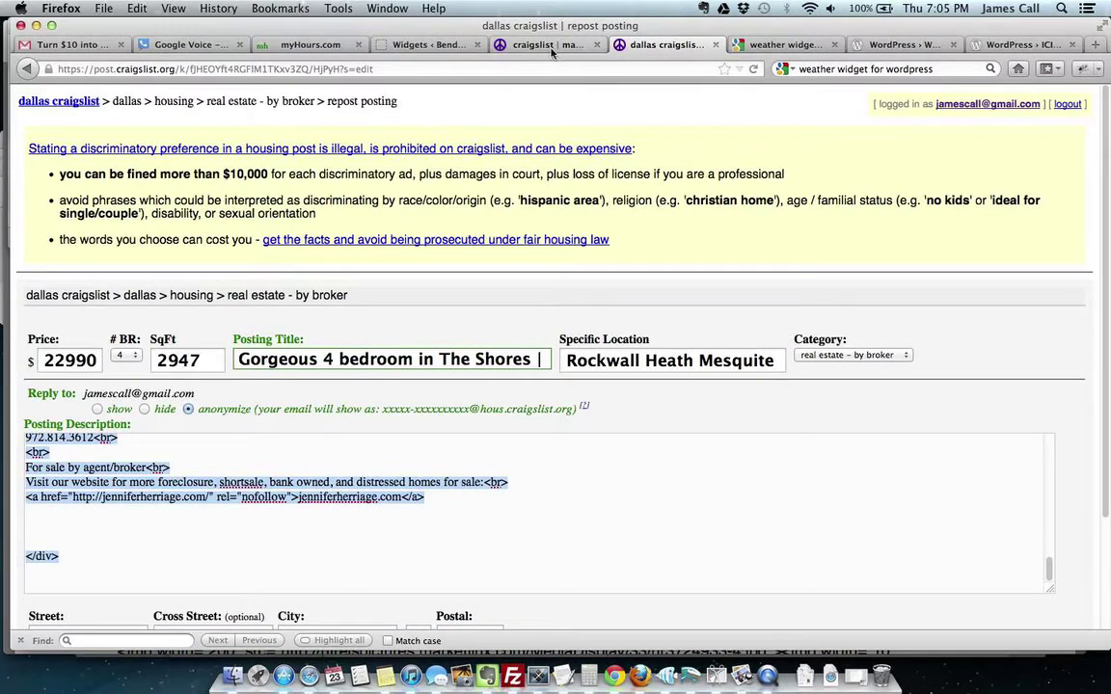
{"action": "scroll", "coordinate": [819, 434], "scroll_direction": "down", "scroll_amount": 3}
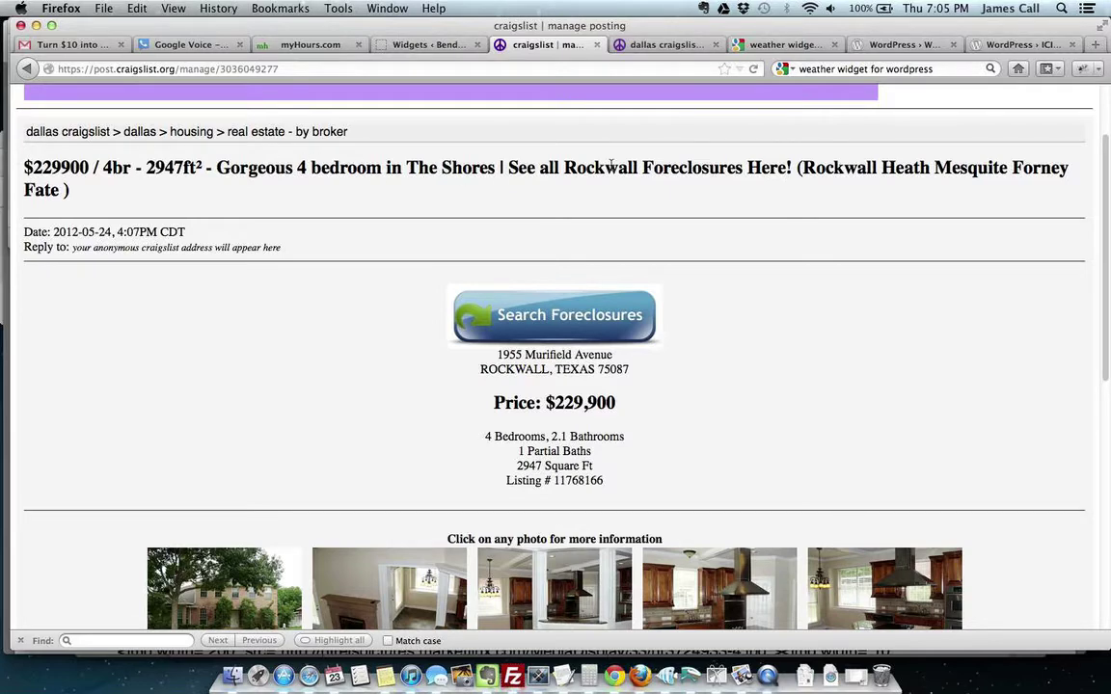
{"action": "scroll", "coordinate": [767, 377], "scroll_direction": "down", "scroll_amount": 2}
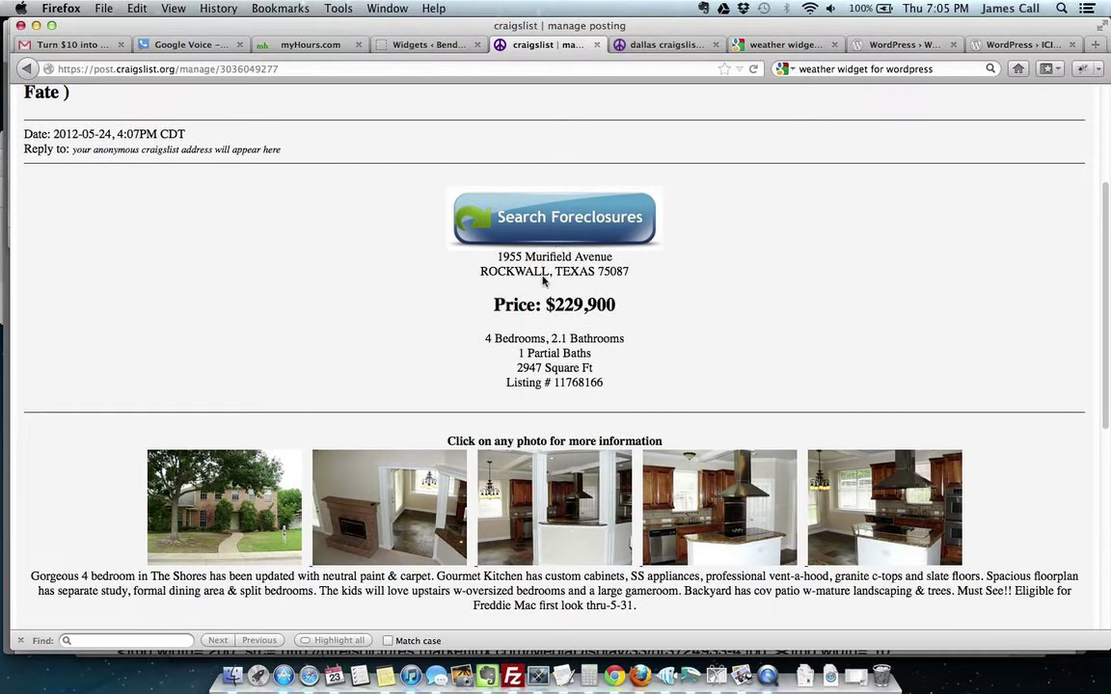
{"action": "scroll", "coordinate": [538, 306], "scroll_direction": "down", "scroll_amount": 5}
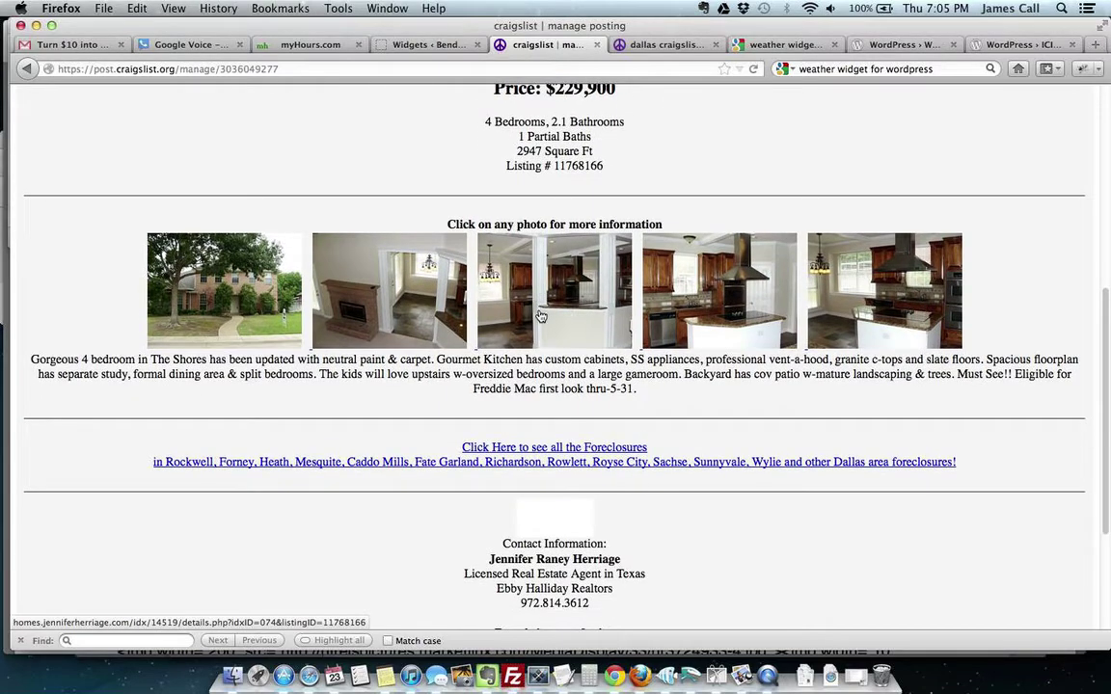
{"action": "scroll", "coordinate": [554, 289], "scroll_direction": "down", "scroll_amount": 4}
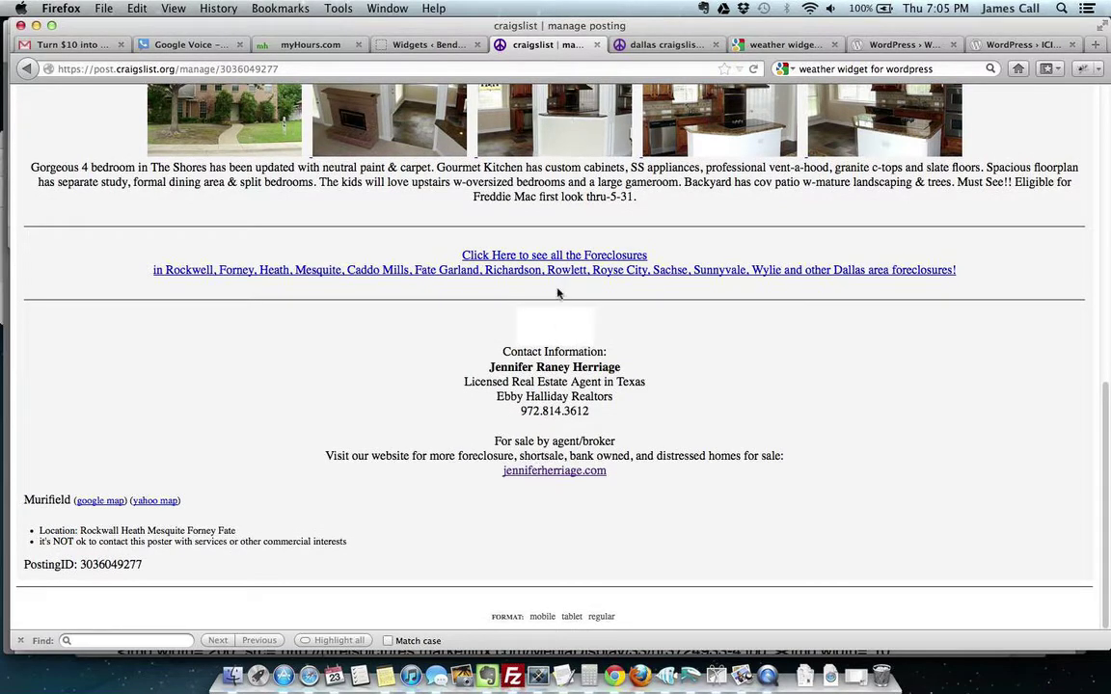
{"action": "scroll", "coordinate": [742, 212], "scroll_direction": "up", "scroll_amount": 3}
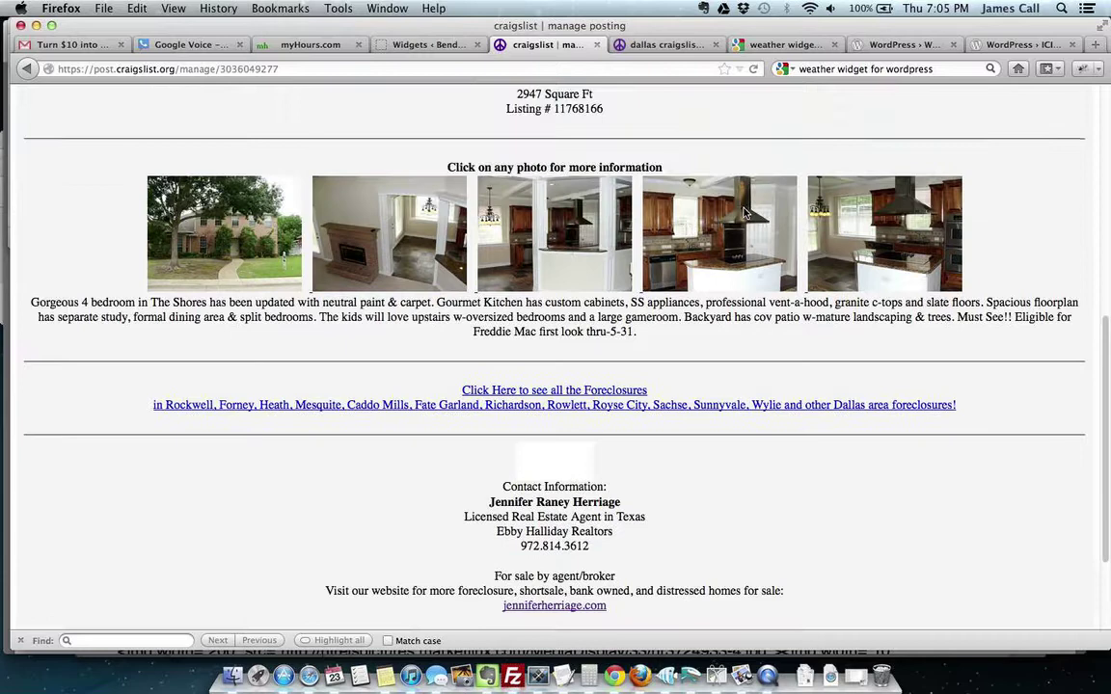
{"action": "scroll", "coordinate": [742, 212], "scroll_direction": "up", "scroll_amount": 1}
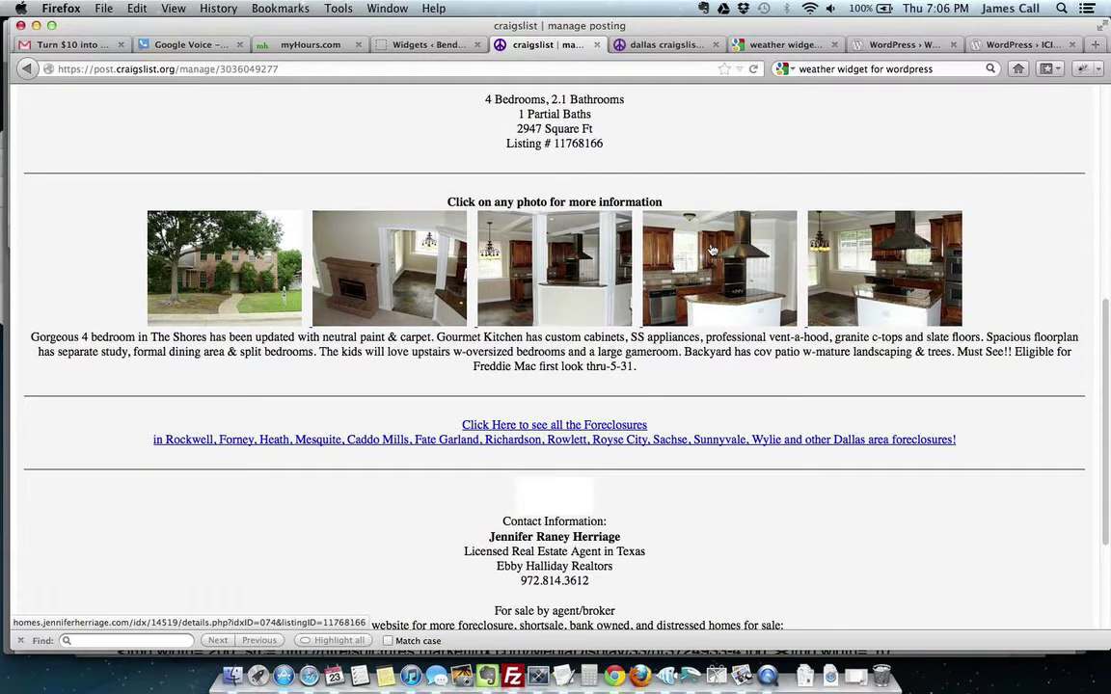
{"action": "left_click", "coordinate": [711, 248], "text": "super"}
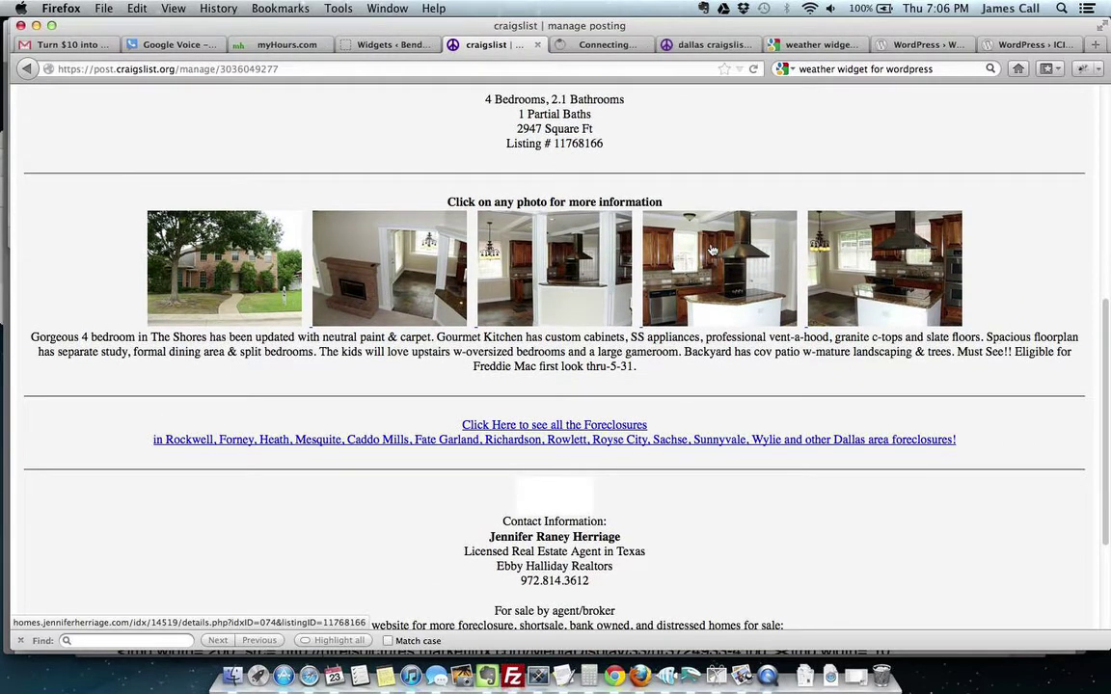
{"action": "left_click", "coordinate": [609, 45]}
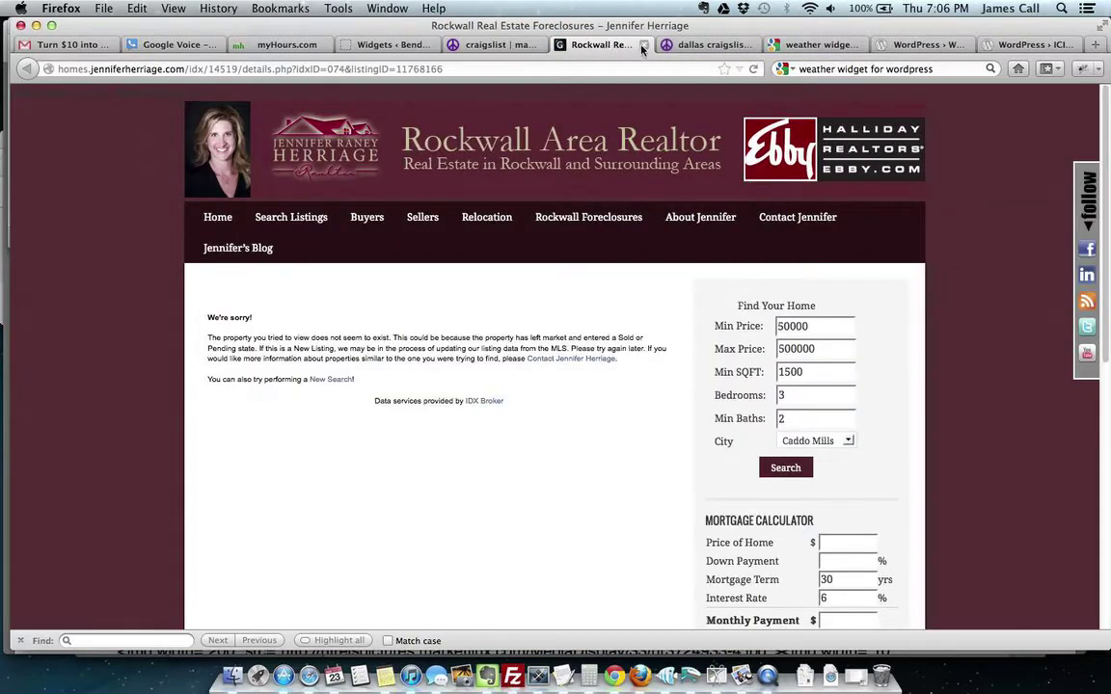
{"action": "left_click", "coordinate": [644, 45]}
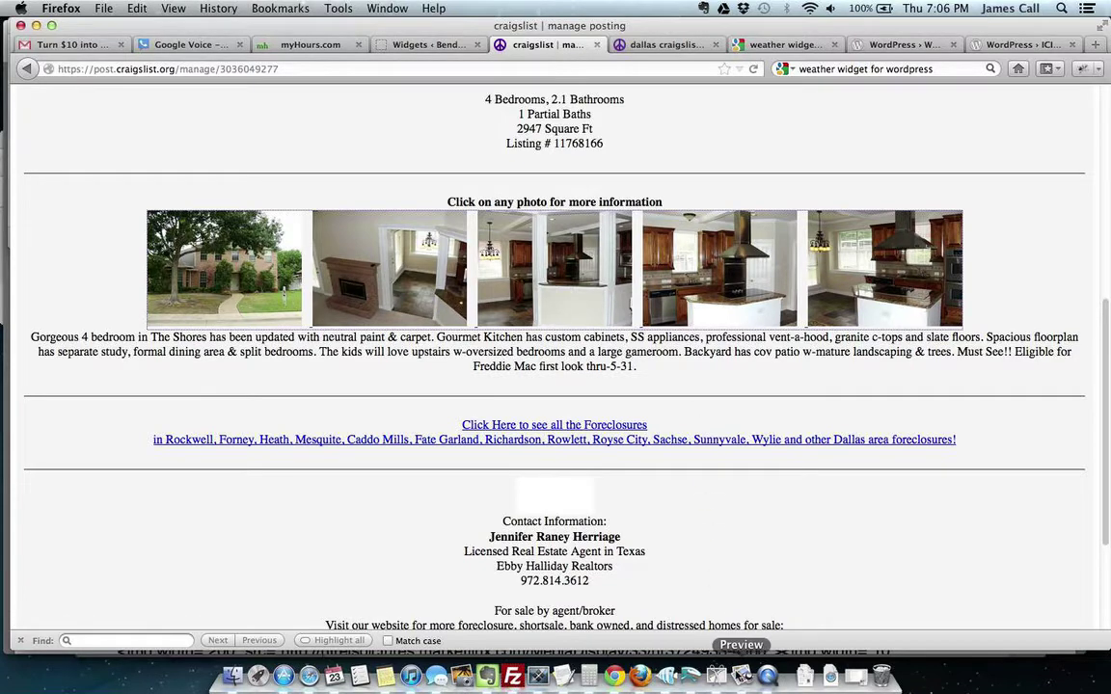
Step: Scroll IDX2CL.pdf in Preview through both pages down to the page-2 contact block
{"action": "left_click", "coordinate": [742, 675]}
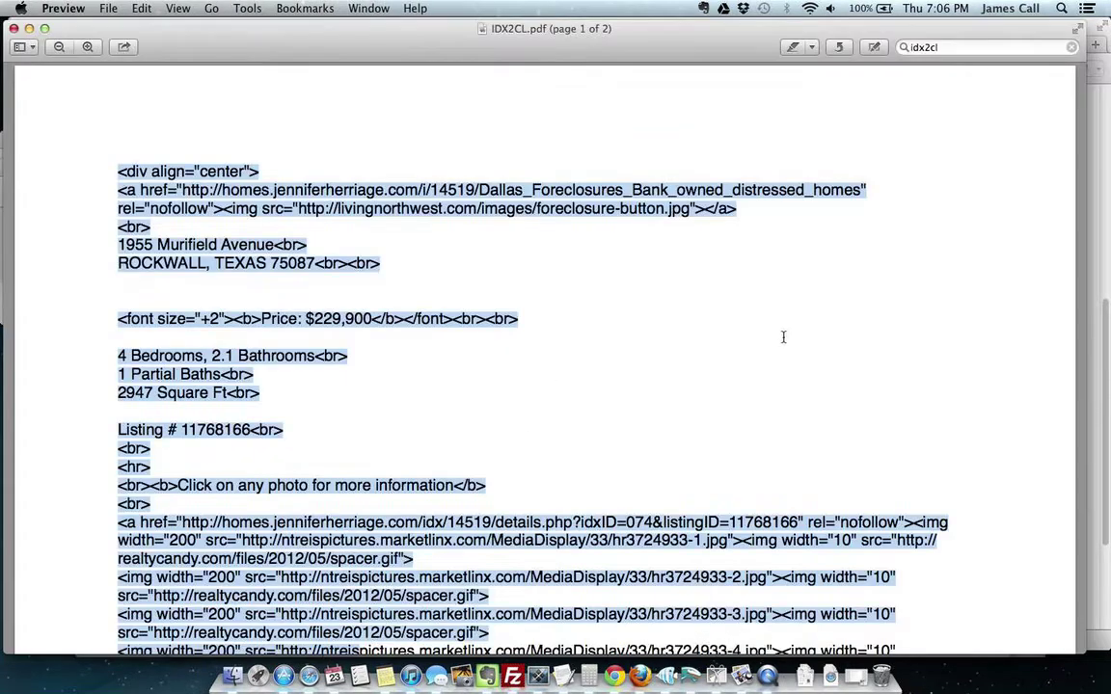
{"action": "scroll", "coordinate": [886, 345], "scroll_direction": "down", "scroll_amount": 10}
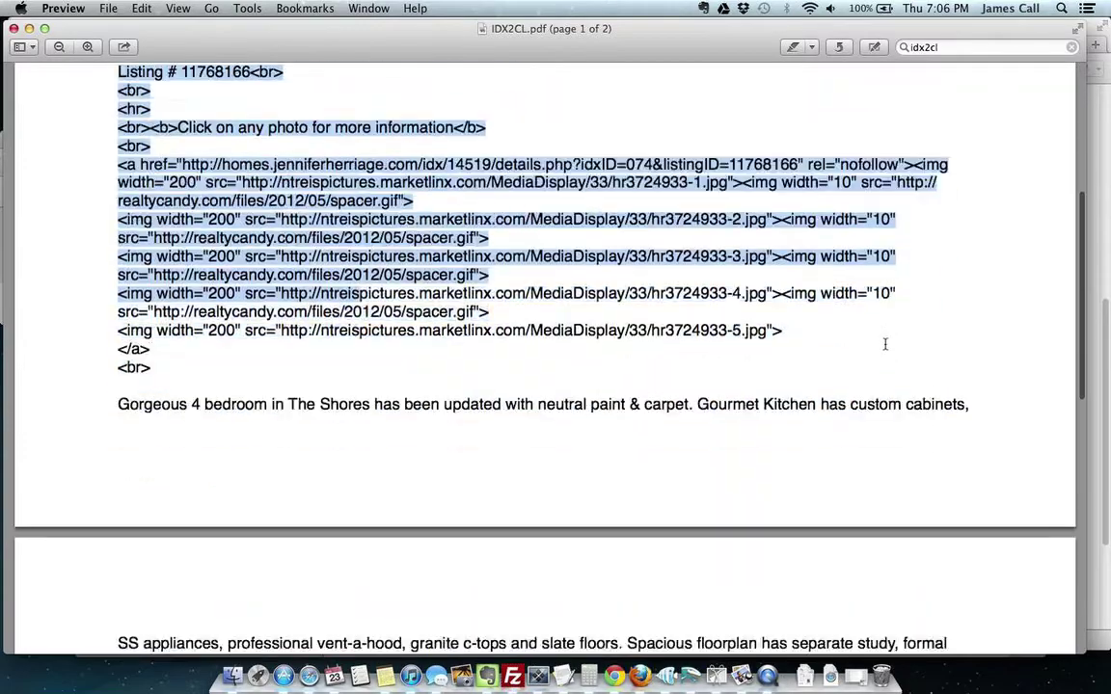
{"action": "scroll", "coordinate": [885, 345], "scroll_direction": "down", "scroll_amount": 6}
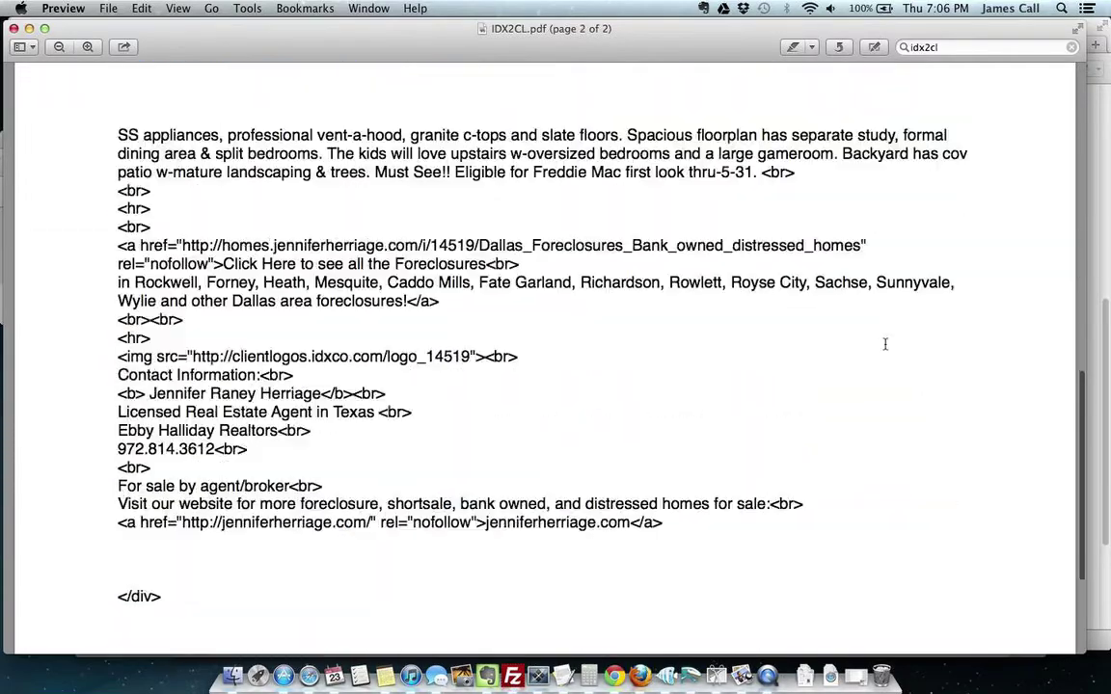
{"action": "scroll", "coordinate": [849, 395], "scroll_direction": "up", "scroll_amount": 3}
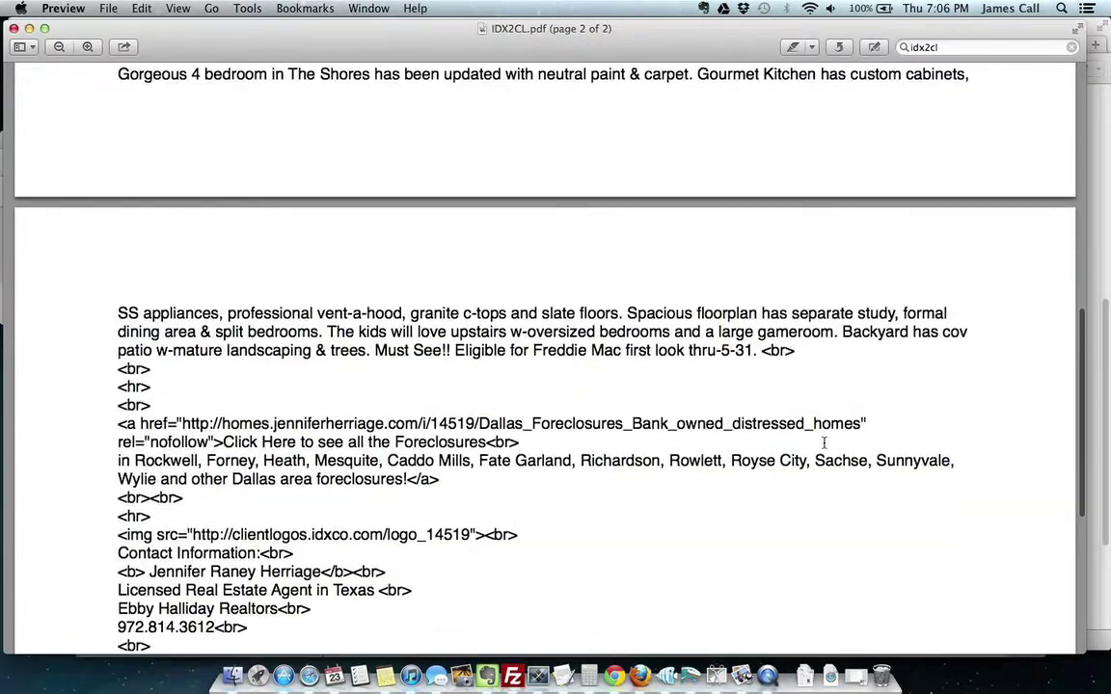
Step: Discard the Untitled 8 draft without saving and scroll Untitled 7's listing HTML to the top
{"action": "left_click", "coordinate": [525, 675]}
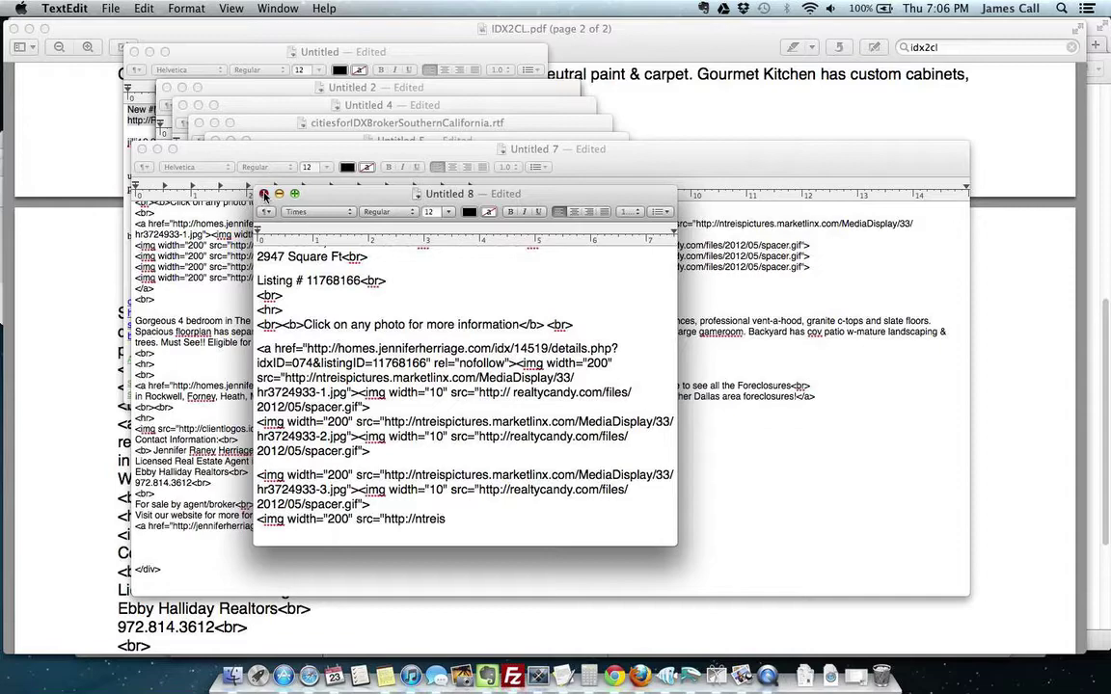
{"action": "left_click", "coordinate": [264, 195]}
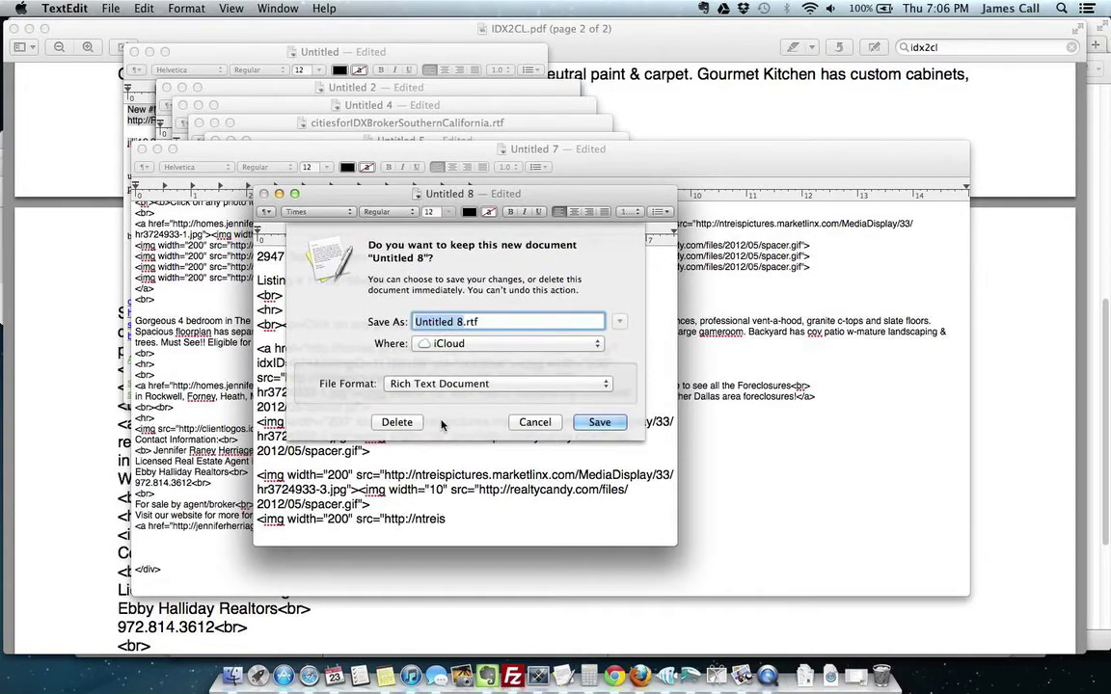
{"action": "left_click", "coordinate": [398, 423]}
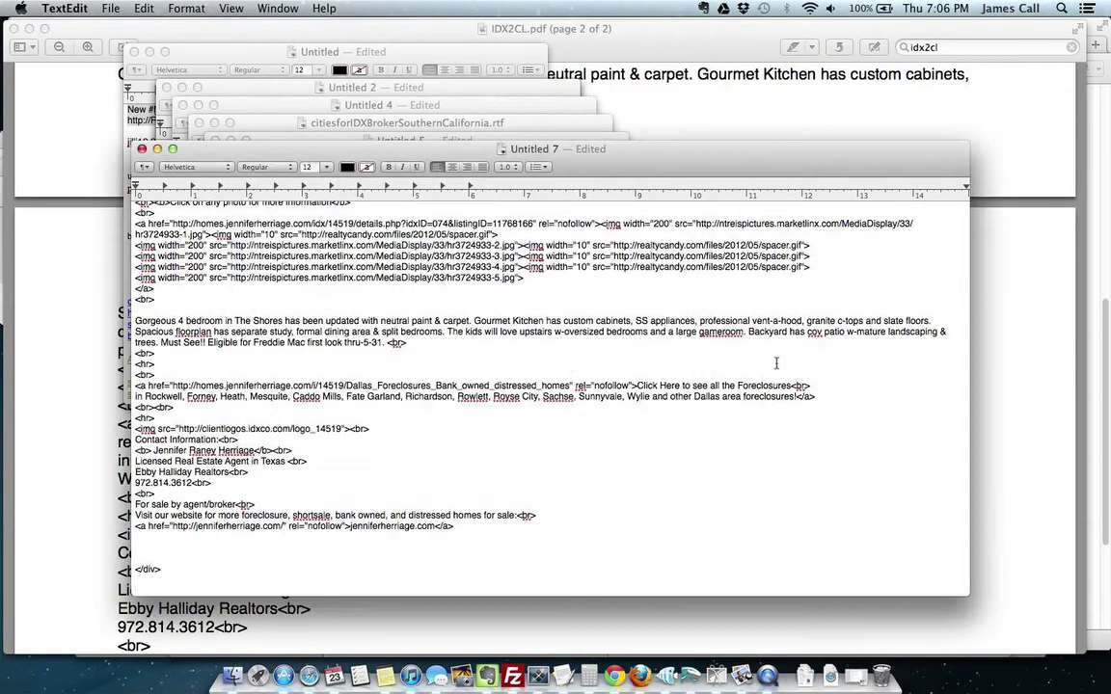
{"action": "scroll", "coordinate": [775, 362], "scroll_direction": "up", "scroll_amount": 5}
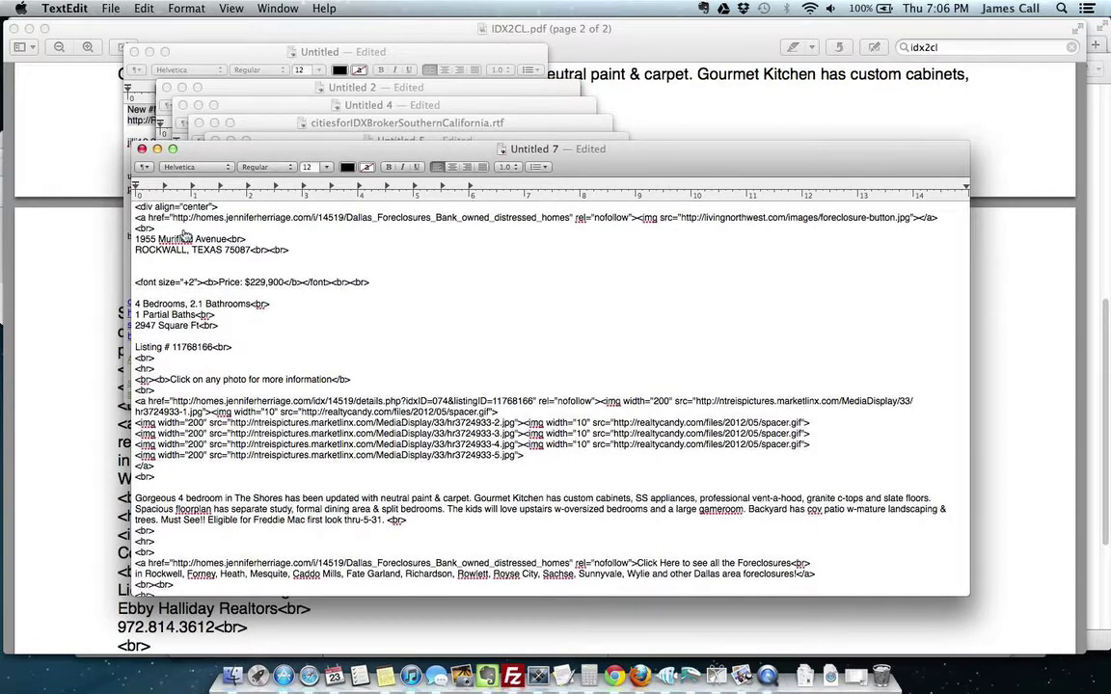
{"action": "key", "text": "super+Tab"}
{"action": "key", "text": "Tab"}
{"action": "key", "text": "Tab"}
{"action": "key", "text": "Tab"}
{"action": "key", "text": "Tab"}
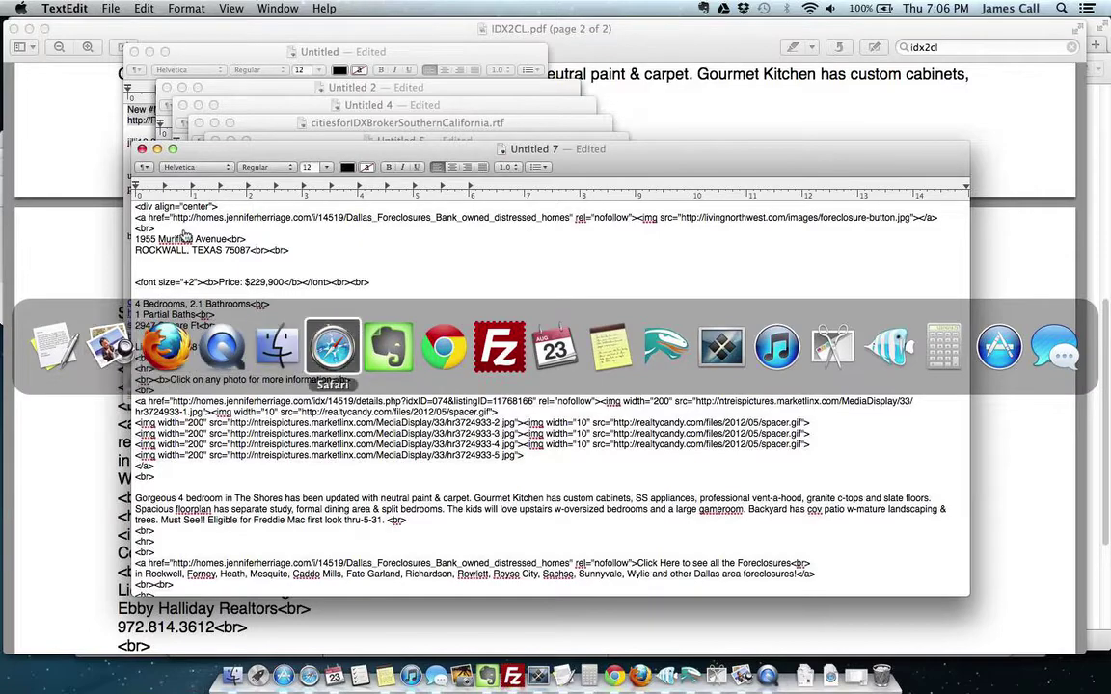
{"action": "left_click", "coordinate": [376, 47]}
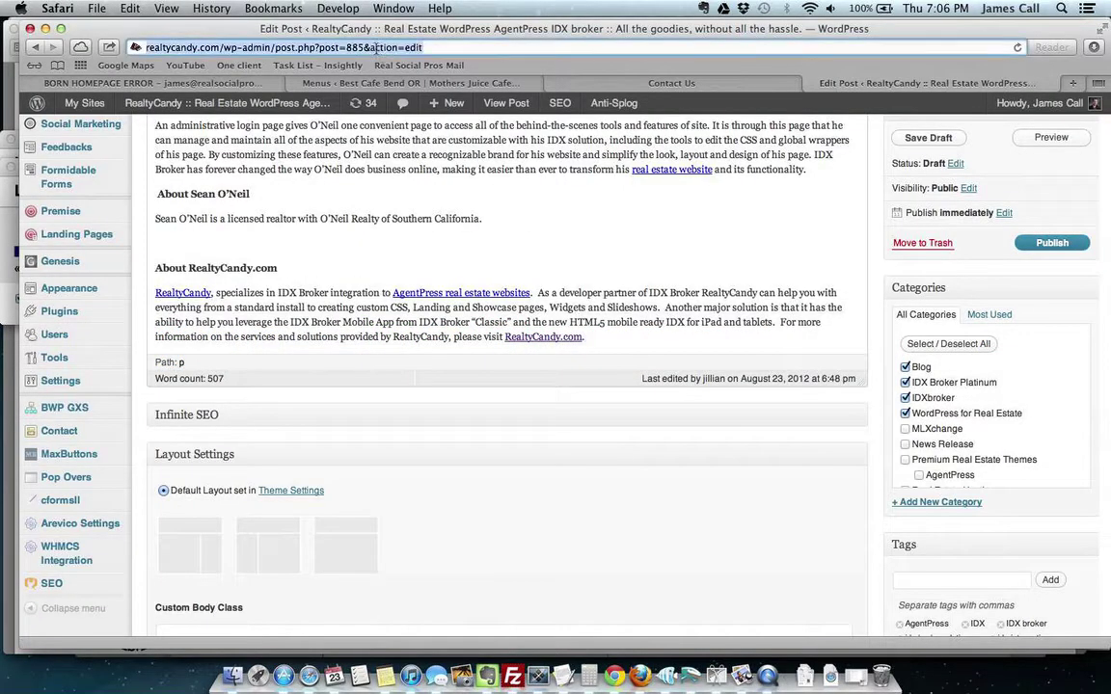
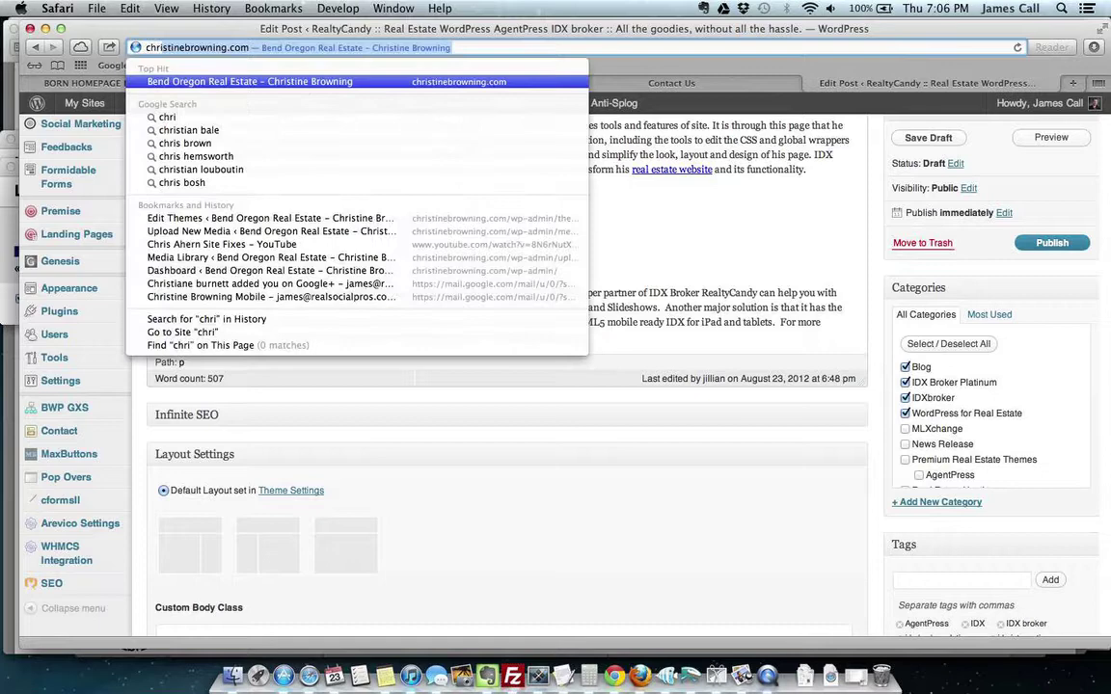
{"action": "key", "text": "Return"}
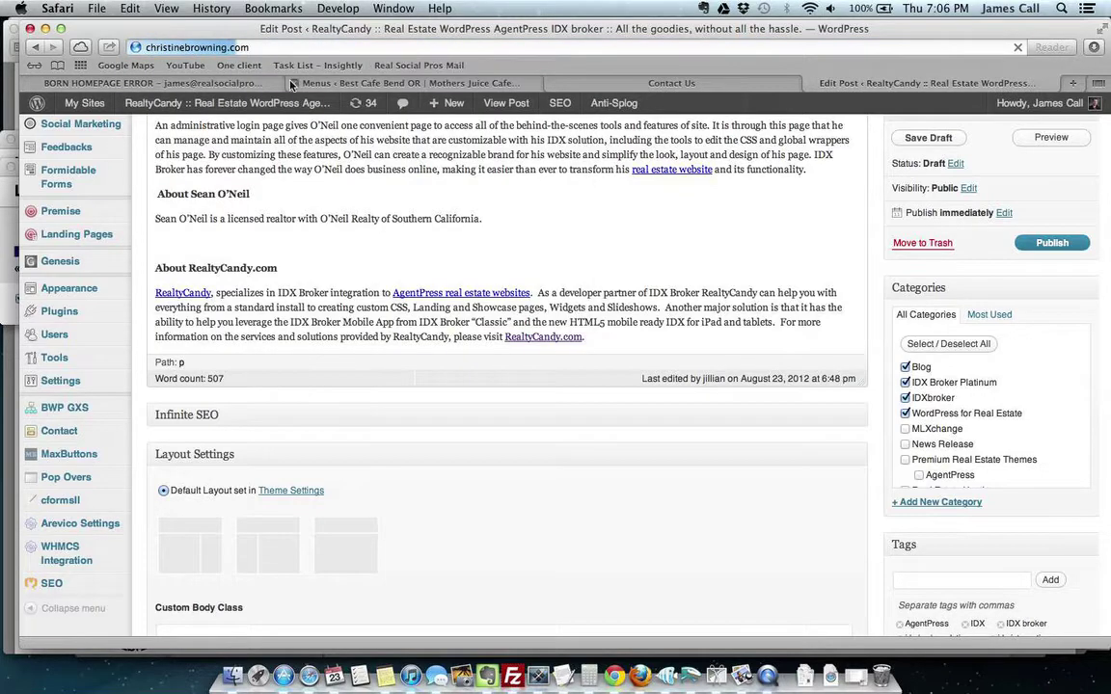
Step: Close the mail conversation, WordPress menus and realty Contact Us tabs
{"action": "left_click", "coordinate": [267, 84]}
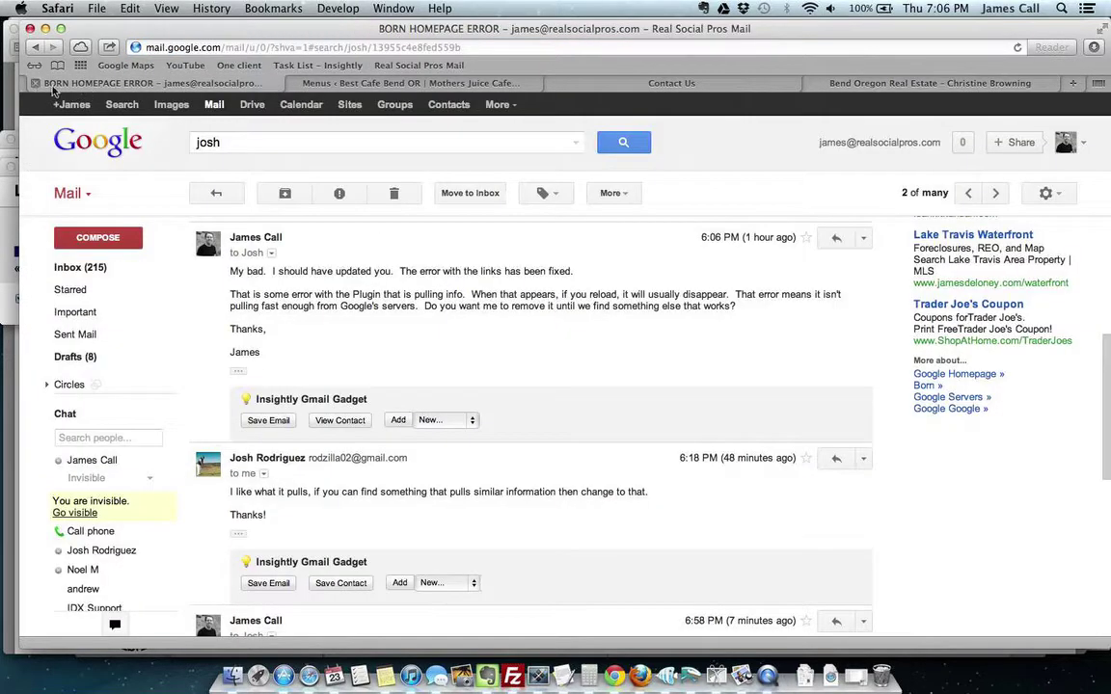
{"action": "left_click", "coordinate": [35, 82]}
{"action": "left_click", "coordinate": [35, 83]}
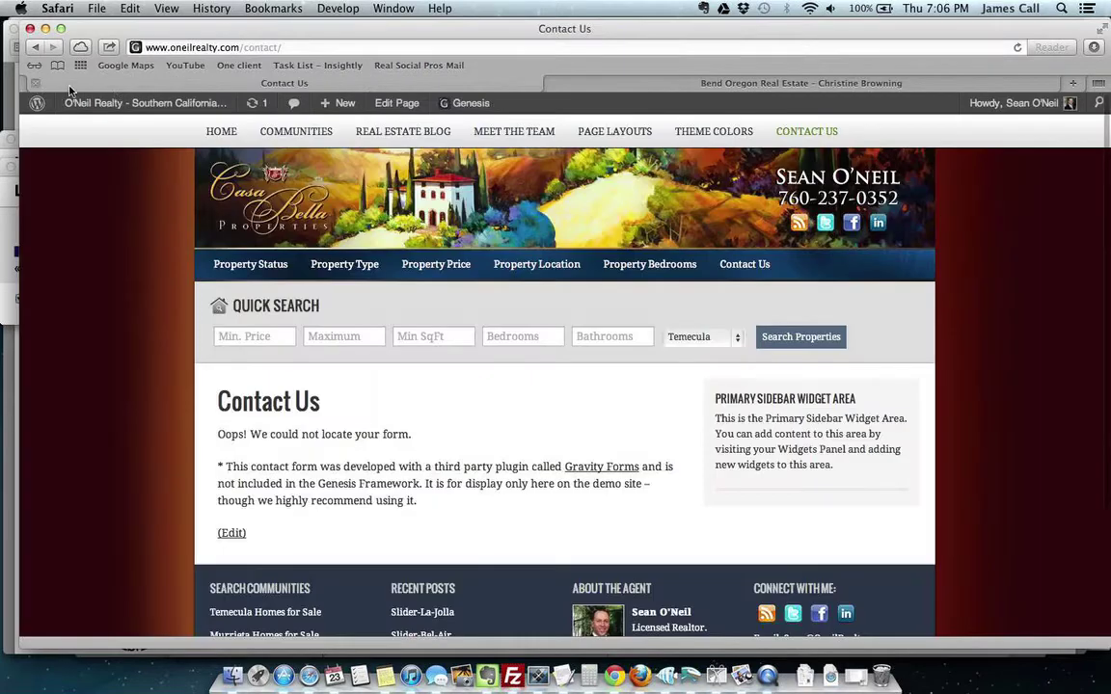
{"action": "left_click", "coordinate": [35, 83]}
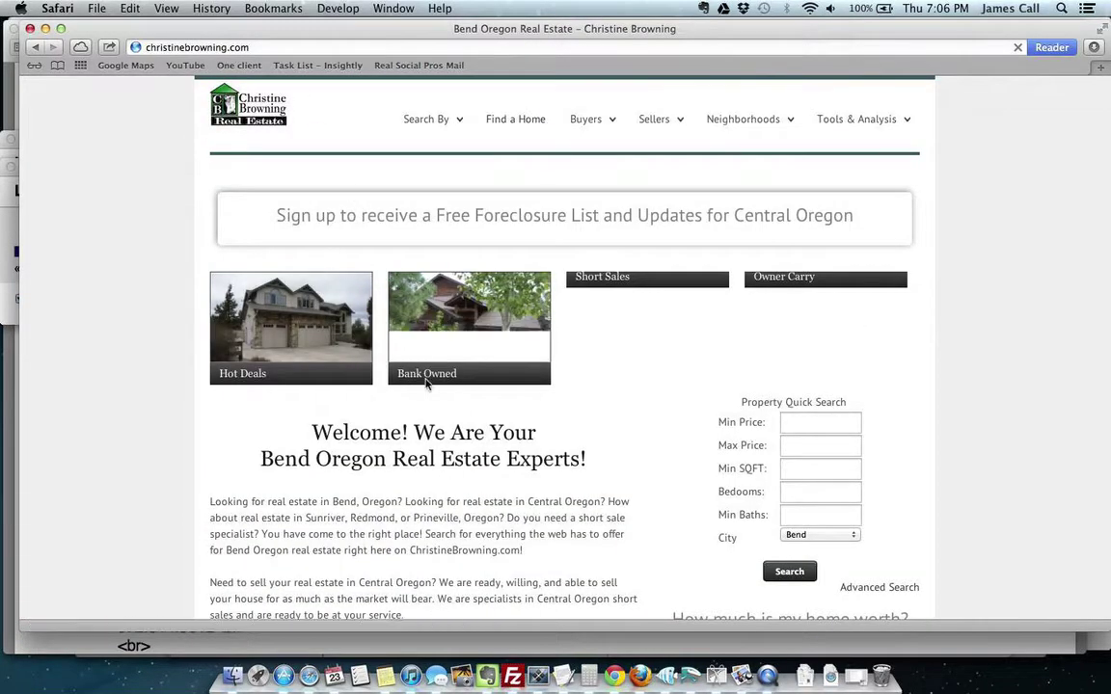
Step: Open the bank-owned foreclosure listings and scroll through the results
{"action": "left_click", "coordinate": [445, 335]}
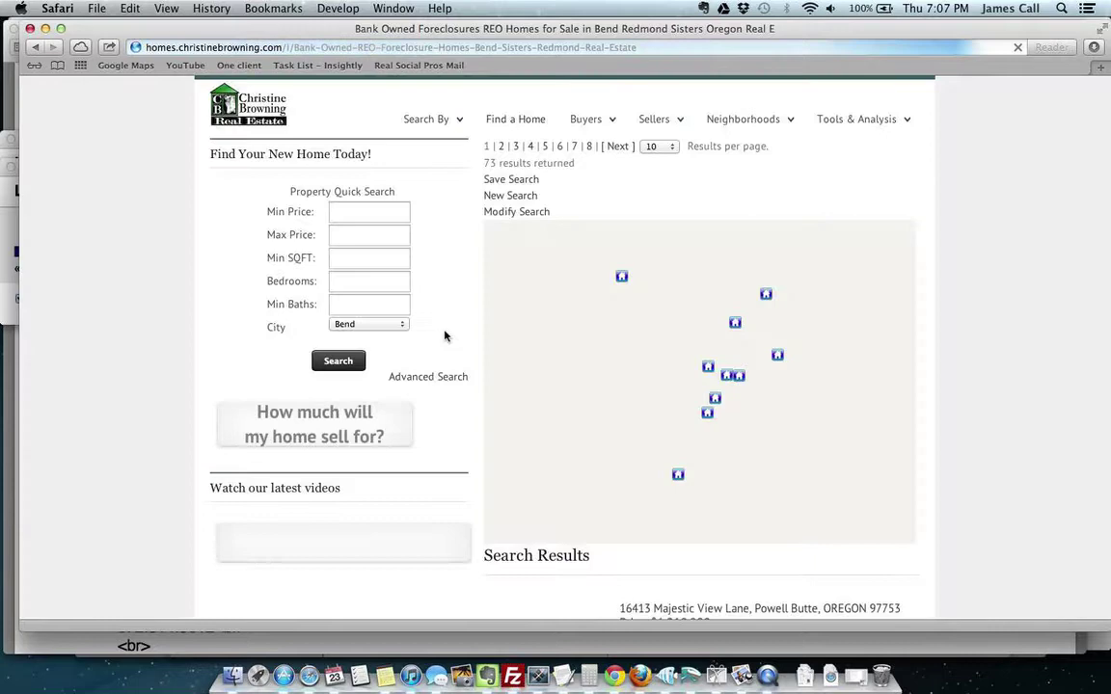
{"action": "scroll", "coordinate": [891, 428], "scroll_direction": "down", "scroll_amount": 5}
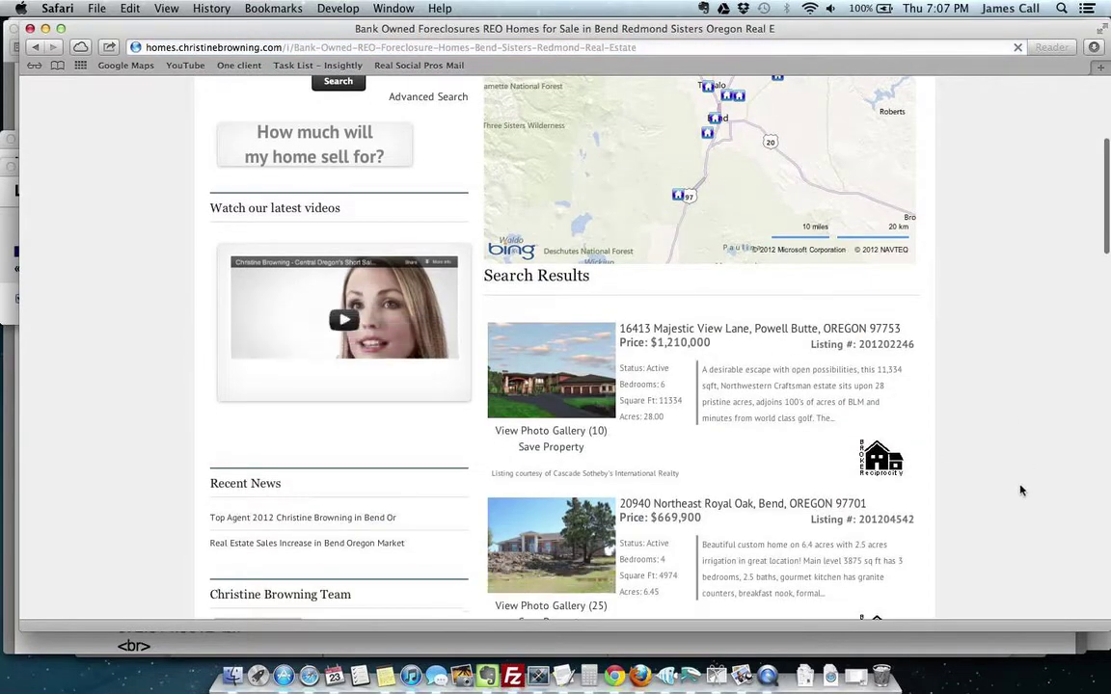
{"action": "scroll", "coordinate": [1022, 489], "scroll_direction": "down", "scroll_amount": 7}
{"action": "scroll", "coordinate": [1022, 489], "scroll_direction": "up", "scroll_amount": 4}
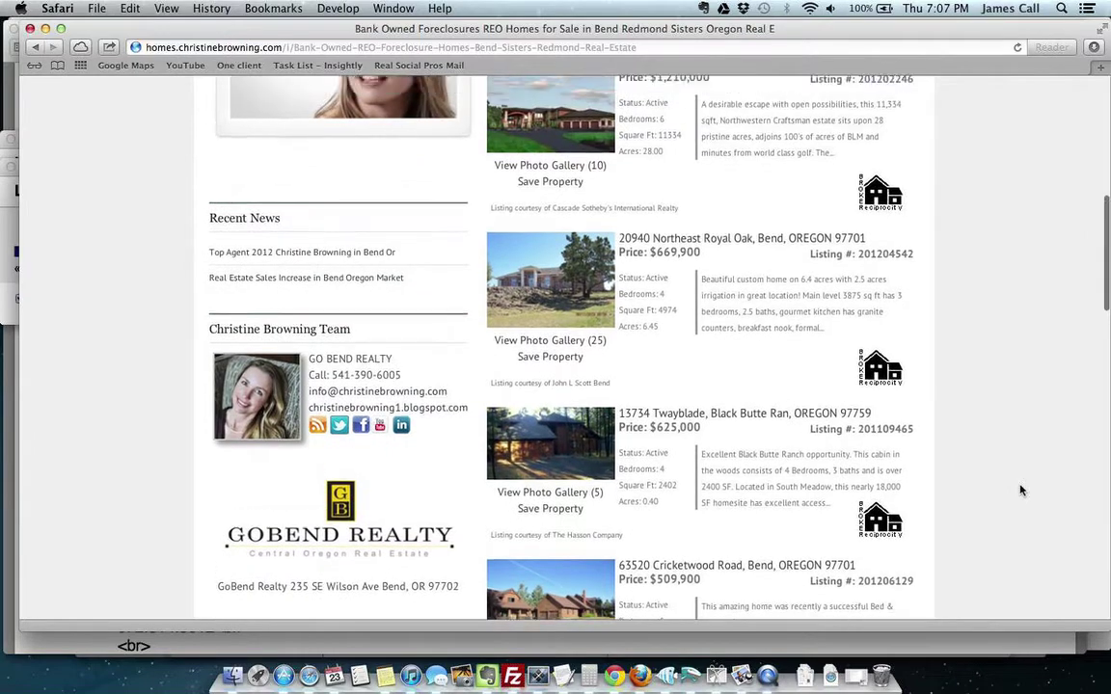
{"action": "scroll", "coordinate": [1022, 490], "scroll_direction": "down", "scroll_amount": 10}
{"action": "scroll", "coordinate": [1021, 491], "scroll_direction": "down", "scroll_amount": 8}
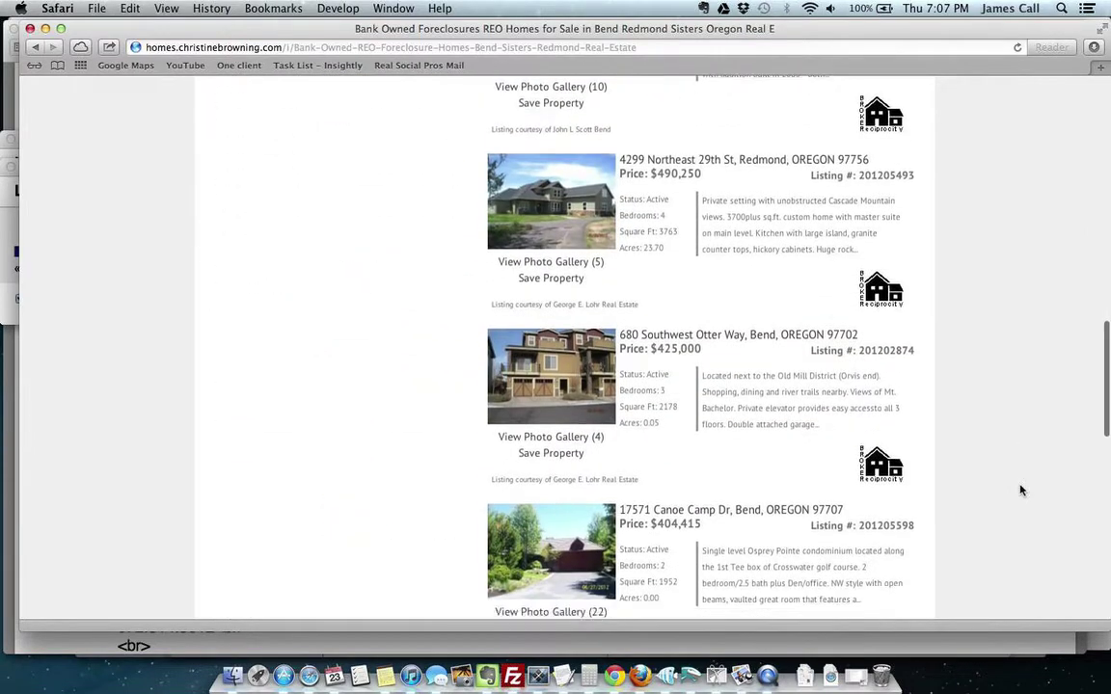
{"action": "scroll", "coordinate": [1021, 491], "scroll_direction": "down", "scroll_amount": 6}
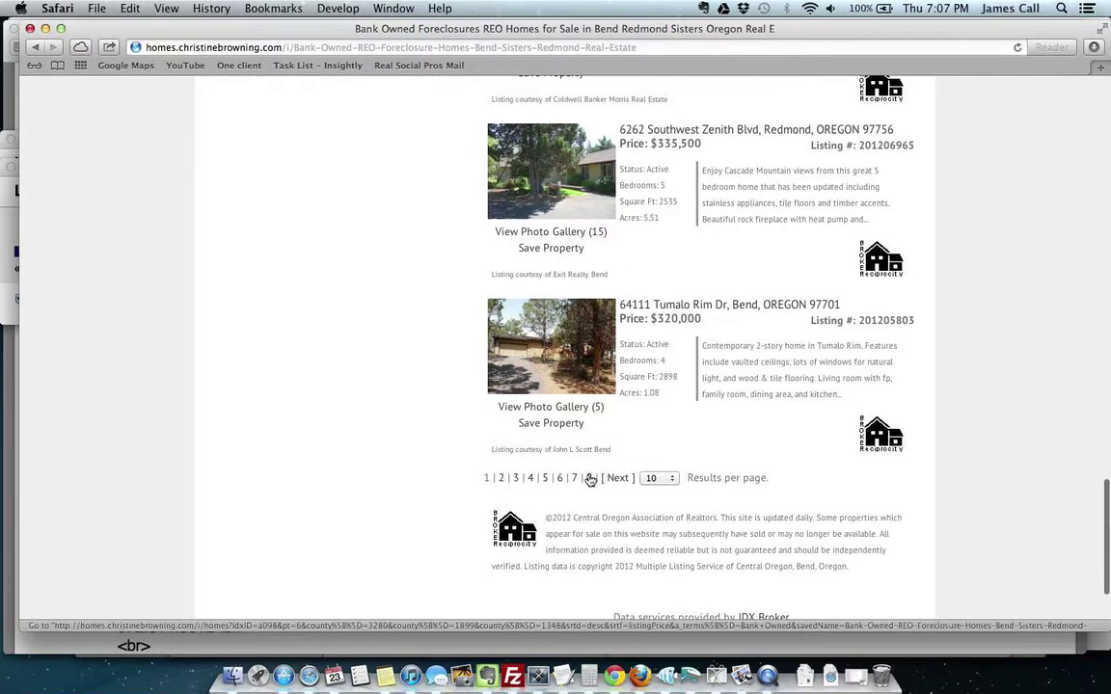
Step: Browse page 8 of the bank-owned search results
{"action": "left_click", "coordinate": [590, 479]}
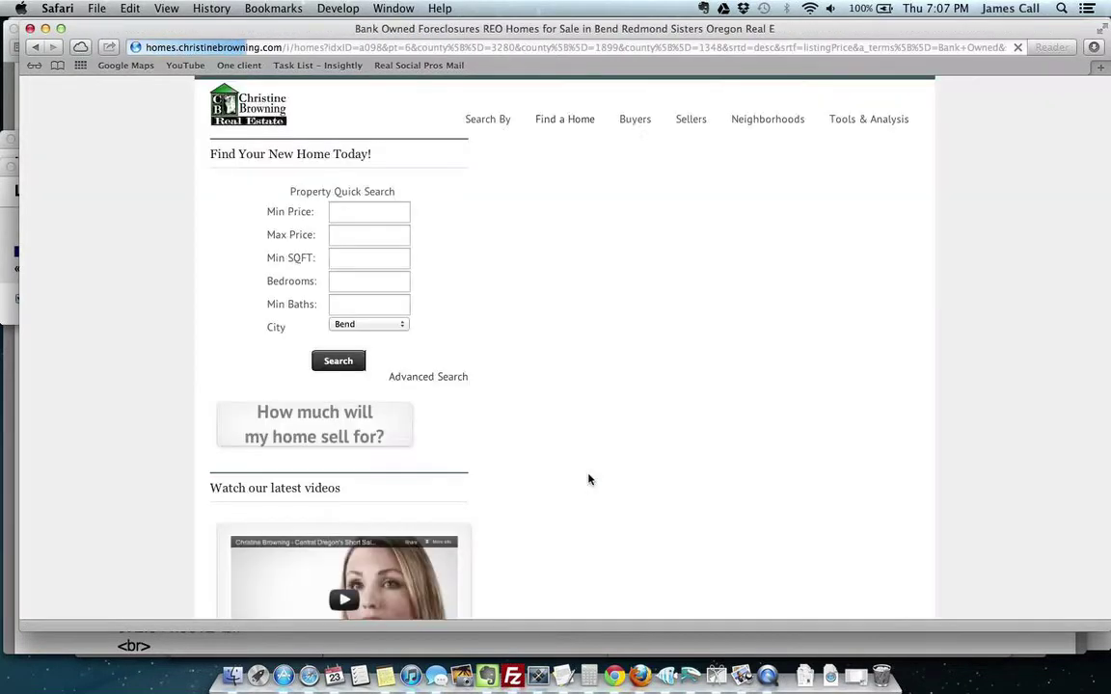
{"action": "scroll", "coordinate": [1061, 406], "scroll_direction": "down", "scroll_amount": 1}
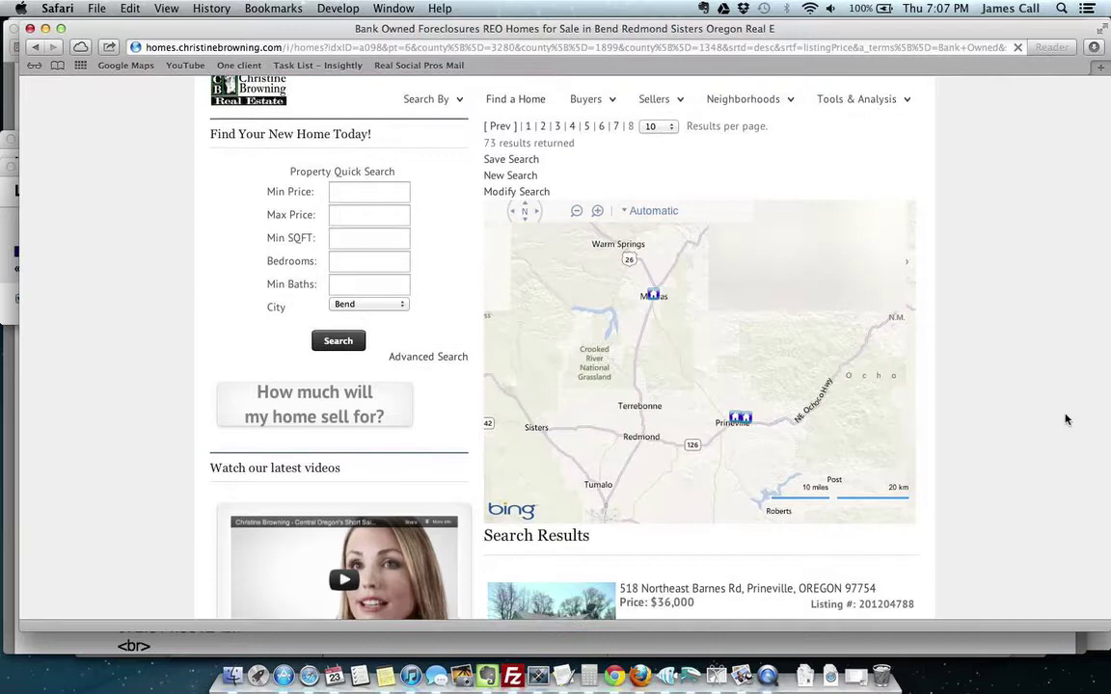
{"action": "scroll", "coordinate": [1065, 419], "scroll_direction": "down", "scroll_amount": 5}
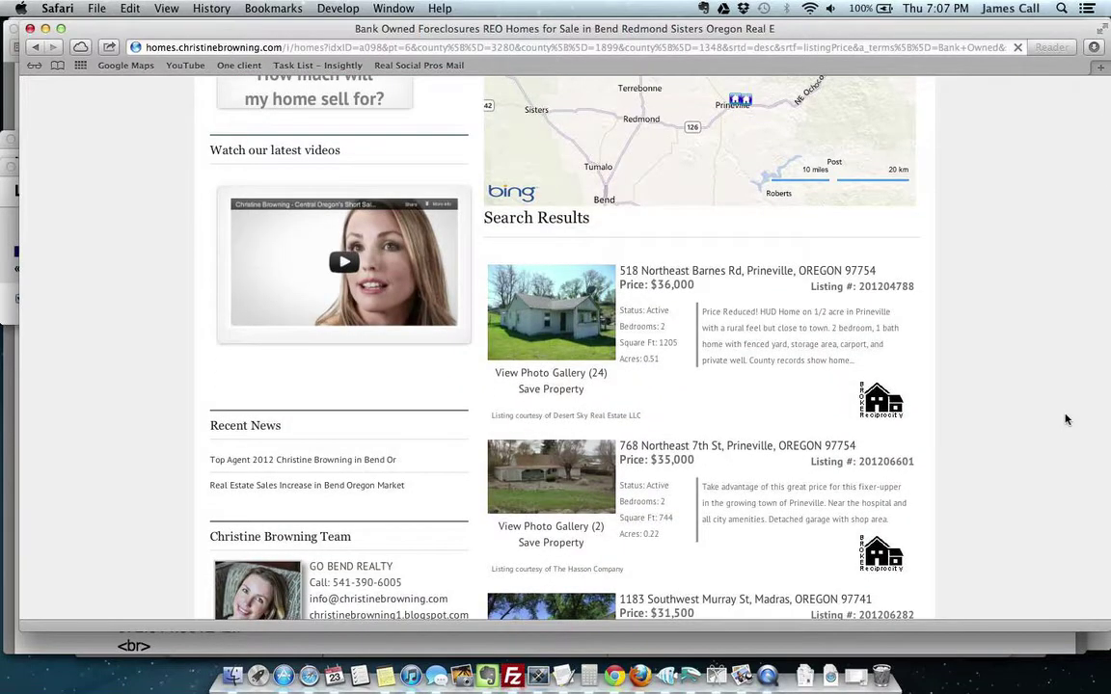
{"action": "scroll", "coordinate": [1065, 420], "scroll_direction": "down", "scroll_amount": 2}
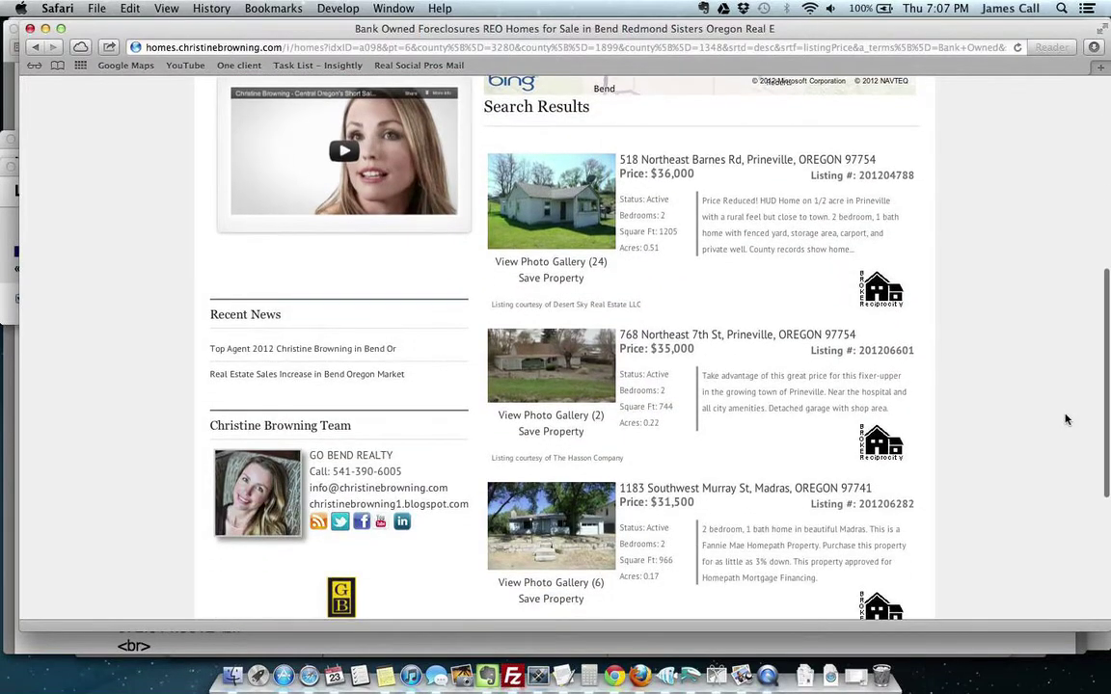
{"action": "scroll", "coordinate": [1066, 420], "scroll_direction": "up", "scroll_amount": 3}
{"action": "scroll", "coordinate": [1065, 418], "scroll_direction": "down", "scroll_amount": 5}
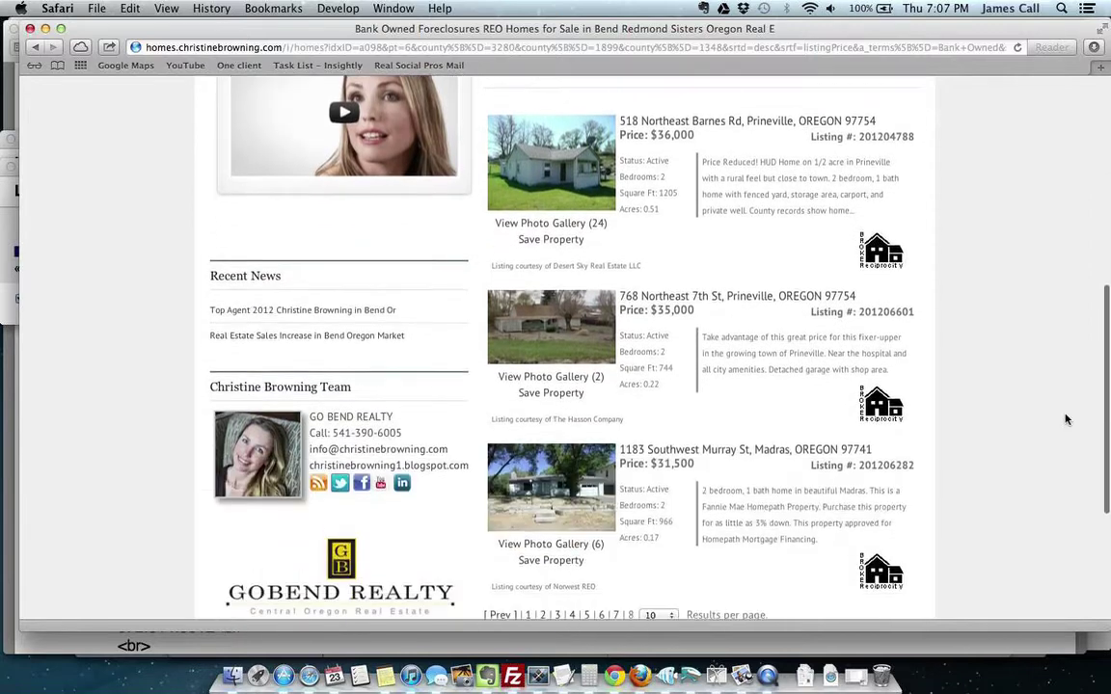
{"action": "left_click", "coordinate": [601, 554]}
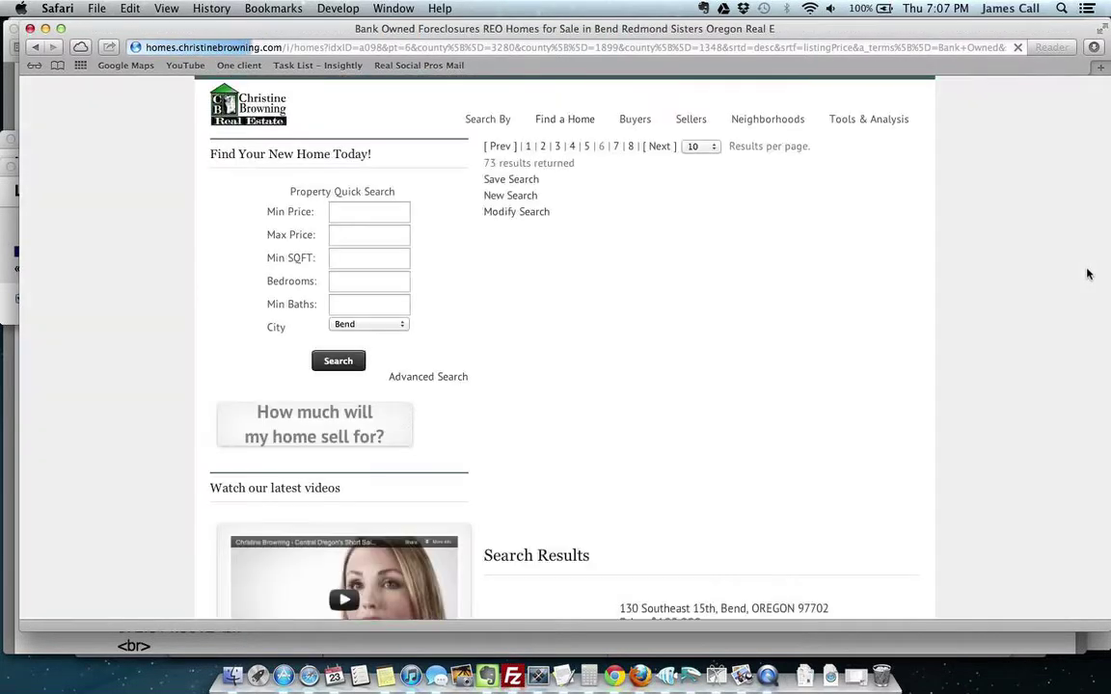
{"action": "scroll", "coordinate": [1051, 463], "scroll_direction": "down", "scroll_amount": 5}
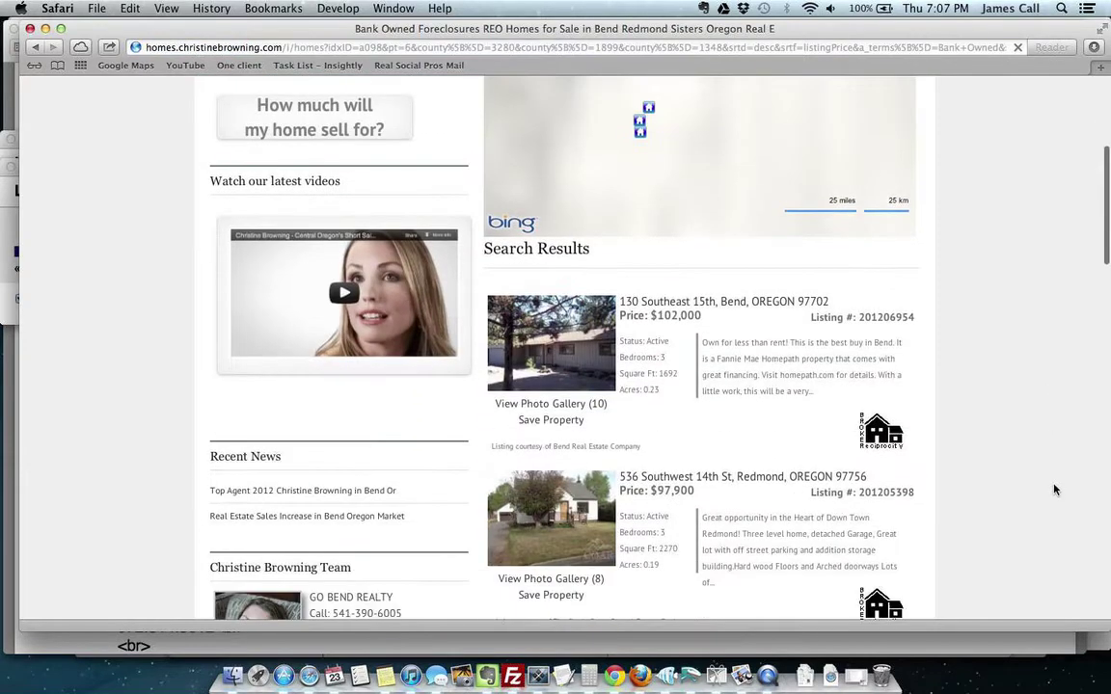
{"action": "scroll", "coordinate": [1054, 490], "scroll_direction": "down", "scroll_amount": 4}
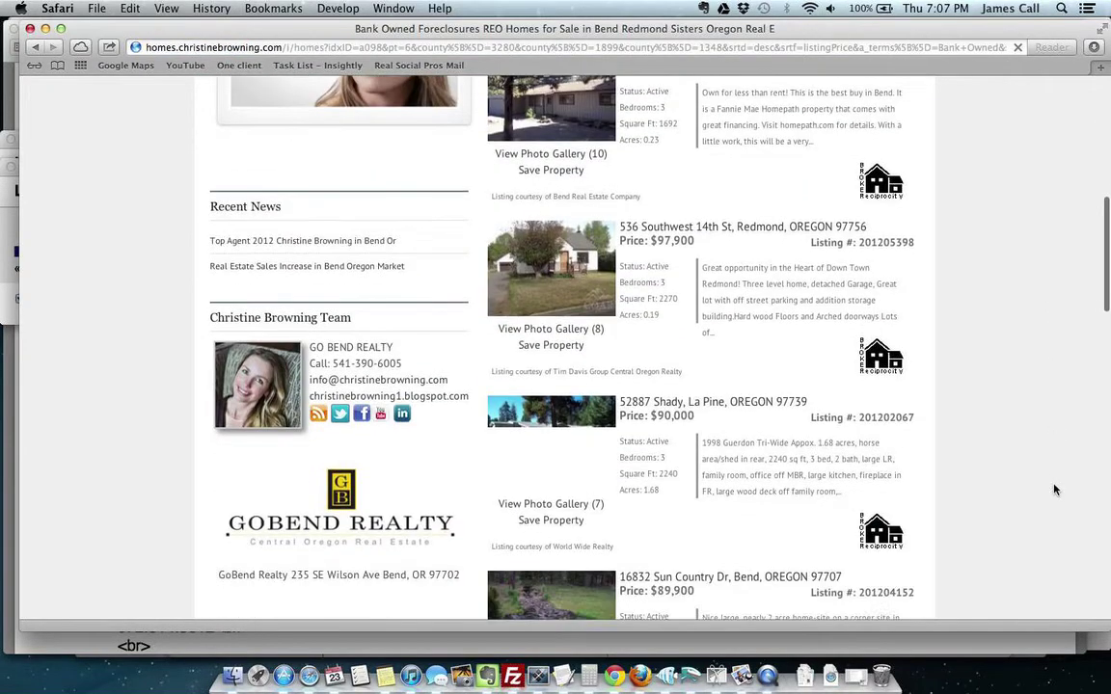
{"action": "scroll", "coordinate": [1054, 490], "scroll_direction": "down", "scroll_amount": 3}
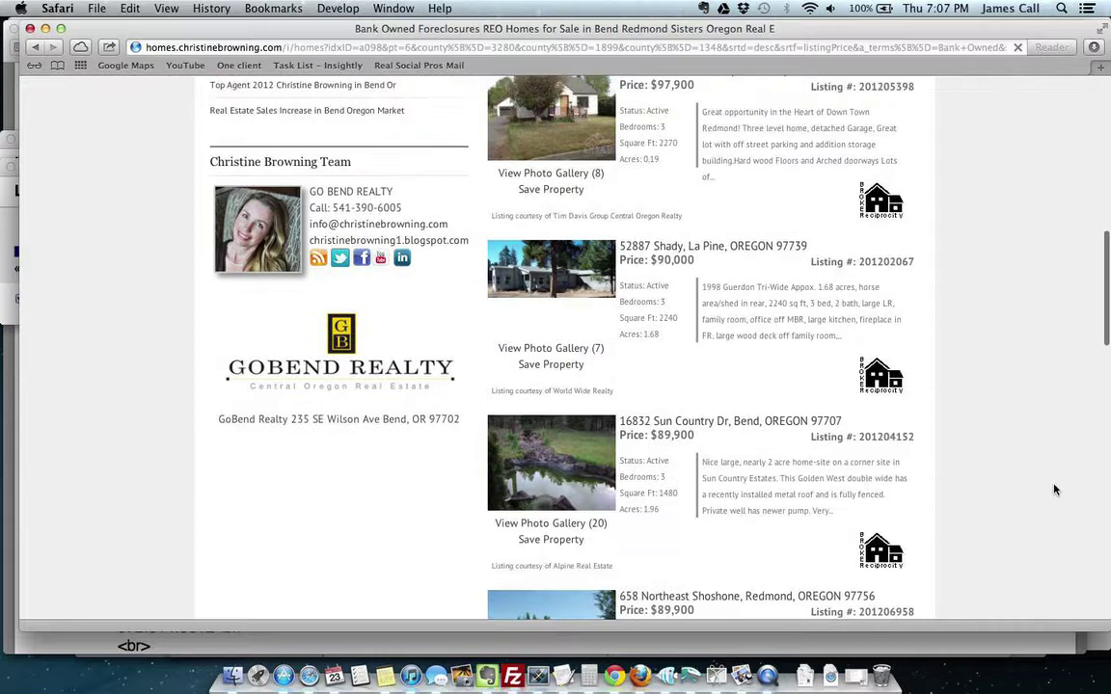
{"action": "scroll", "coordinate": [1054, 490], "scroll_direction": "down", "scroll_amount": 3}
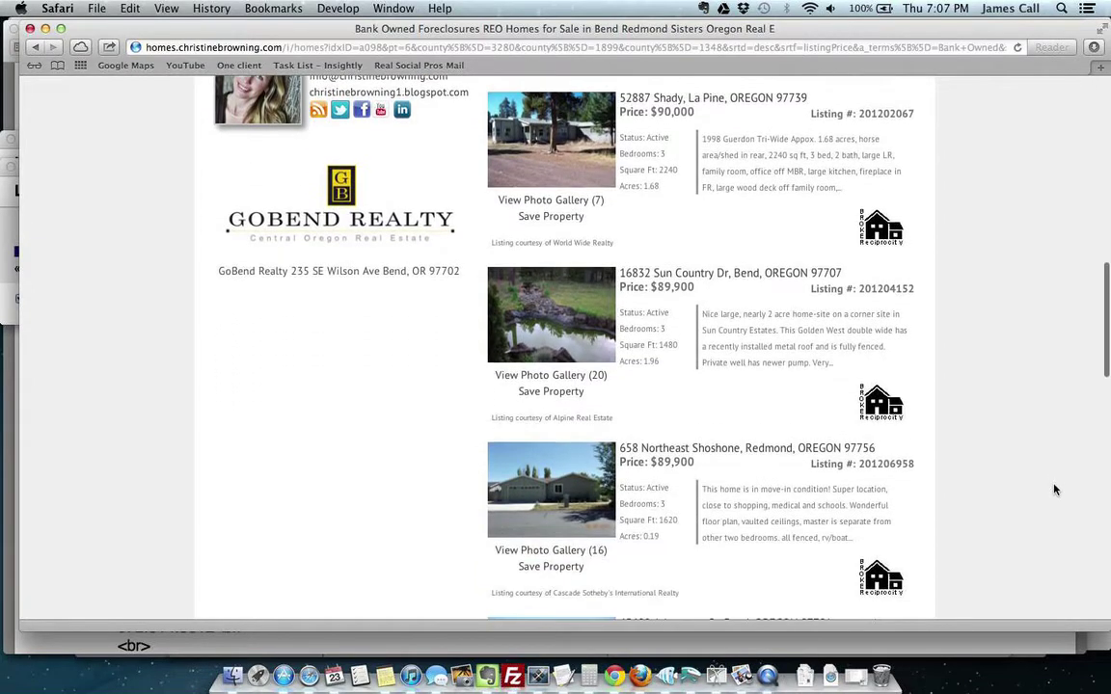
{"action": "left_click", "coordinate": [680, 450]}
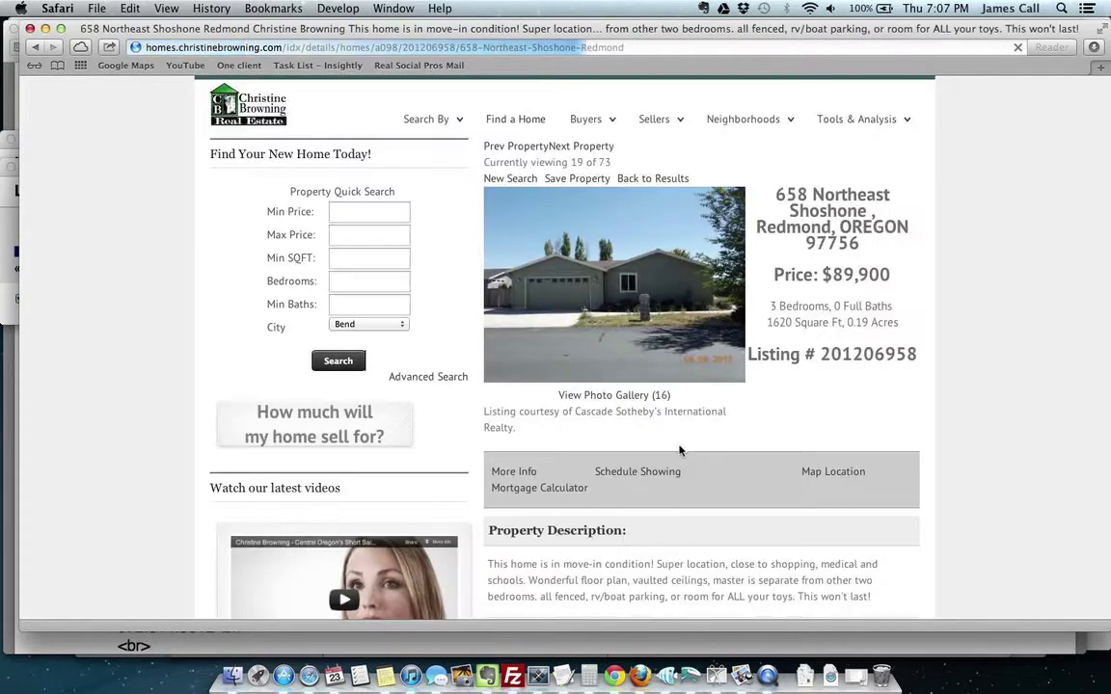
{"action": "left_click", "coordinate": [453, 48]}
{"action": "key", "text": "super+c"}
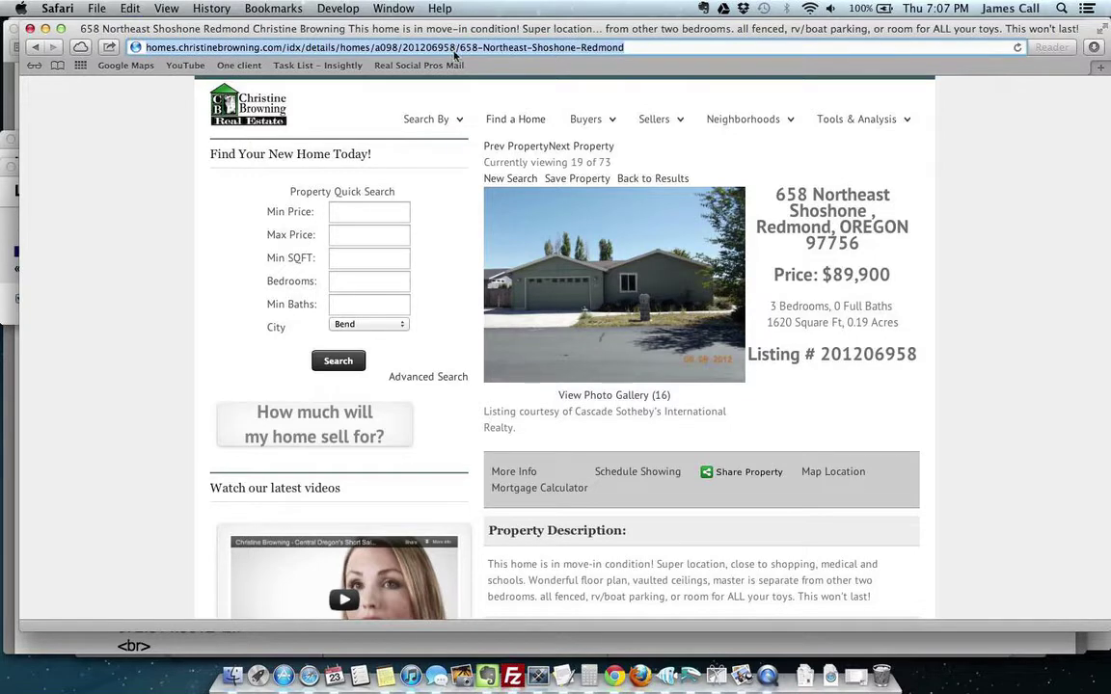
{"action": "key", "text": "super+Tab"}
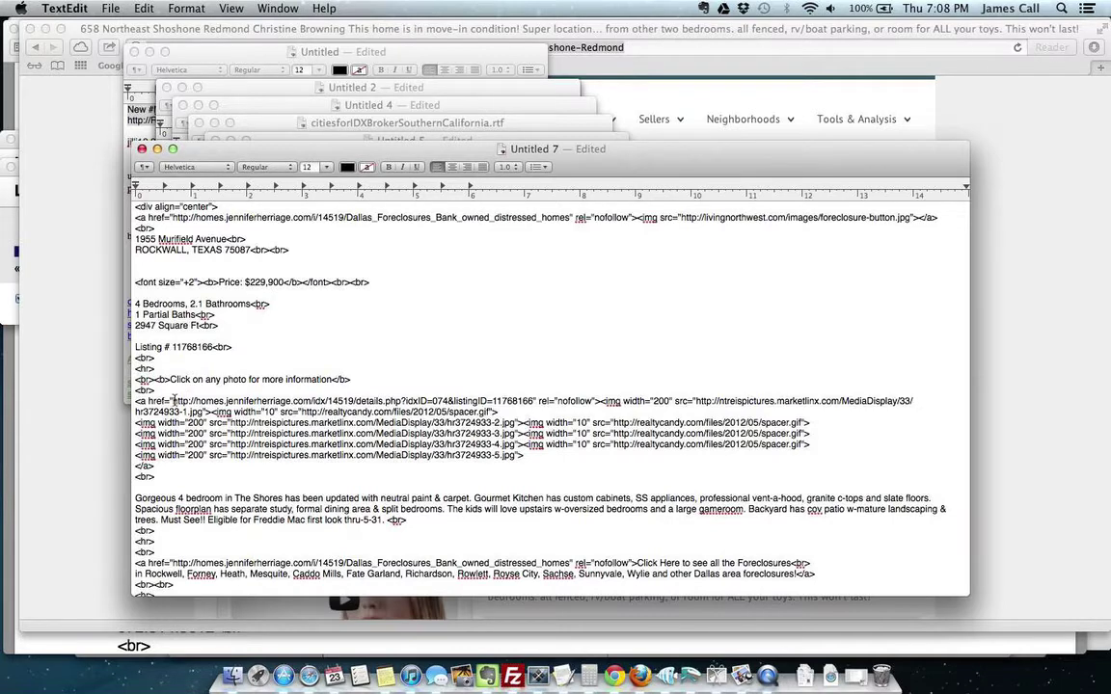
{"action": "left_click_drag", "start_coordinate": [173, 400], "coordinate": [536, 401]}
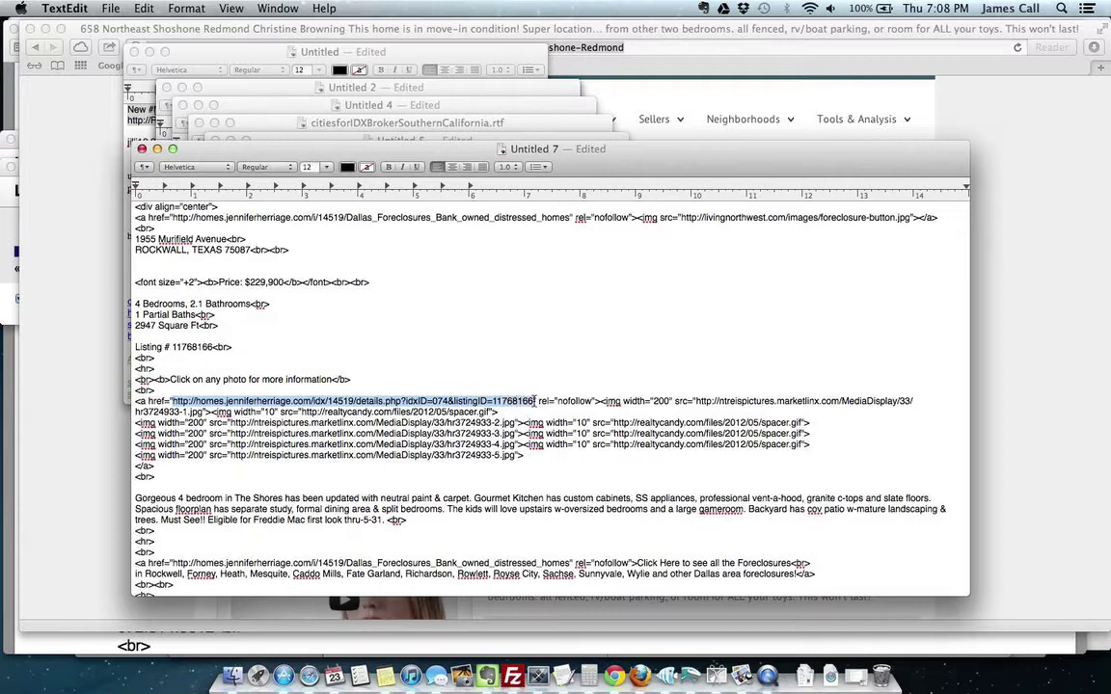
{"action": "key", "text": "super+v"}
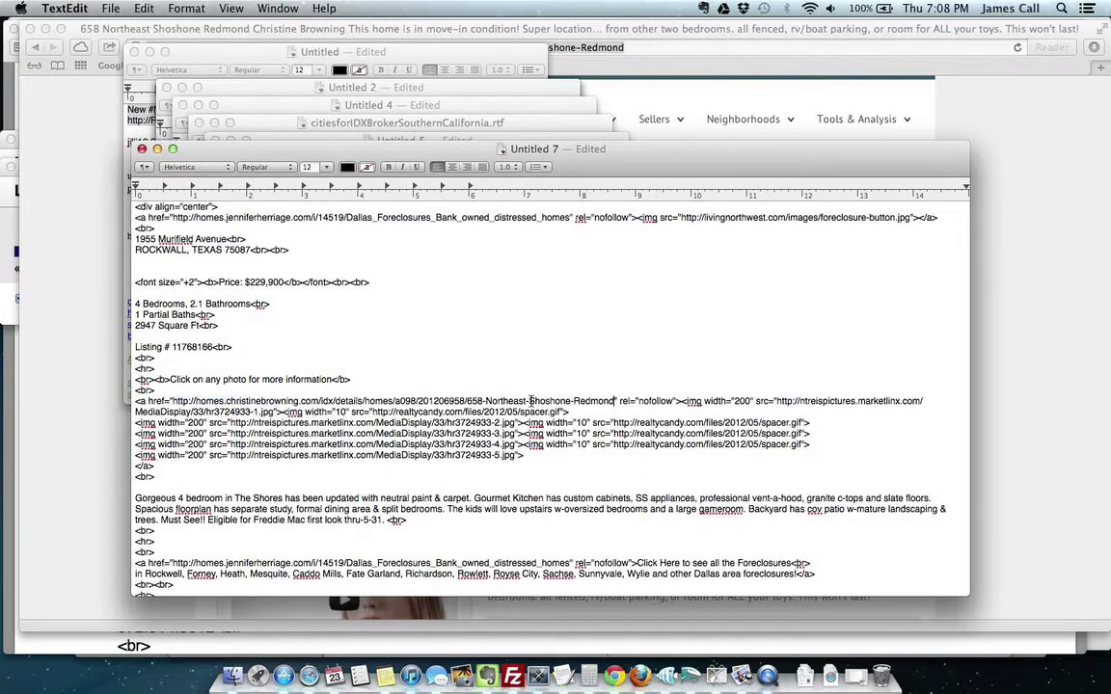
{"action": "key", "text": "super+Tab"}
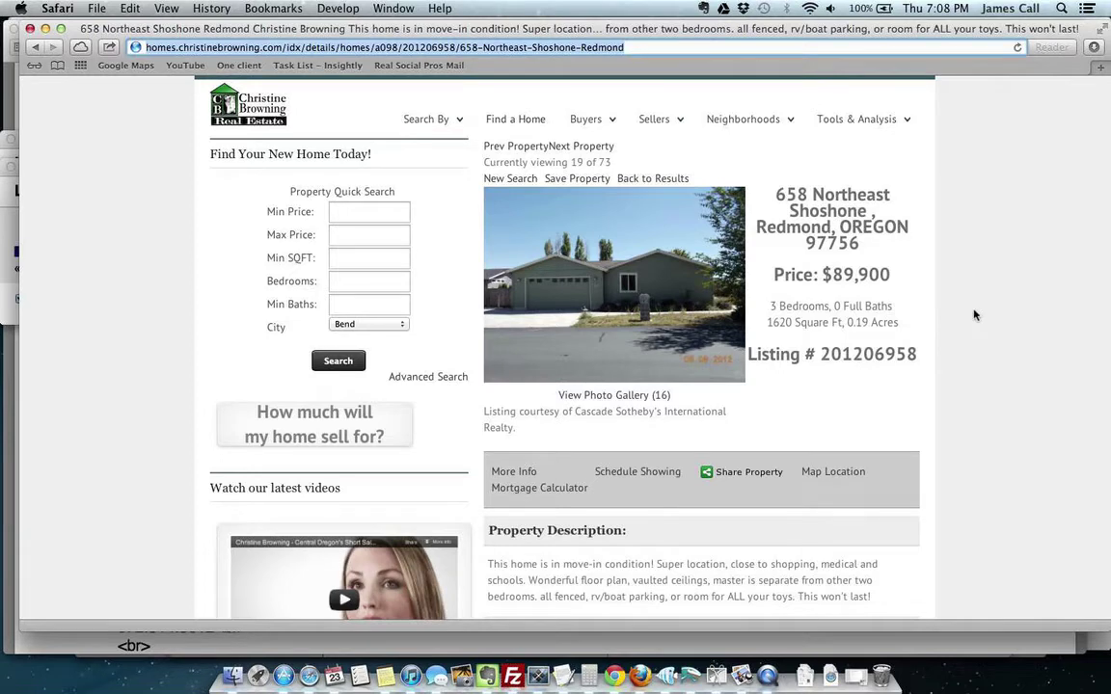
{"action": "scroll", "coordinate": [973, 315], "scroll_direction": "left", "scroll_amount": 5}
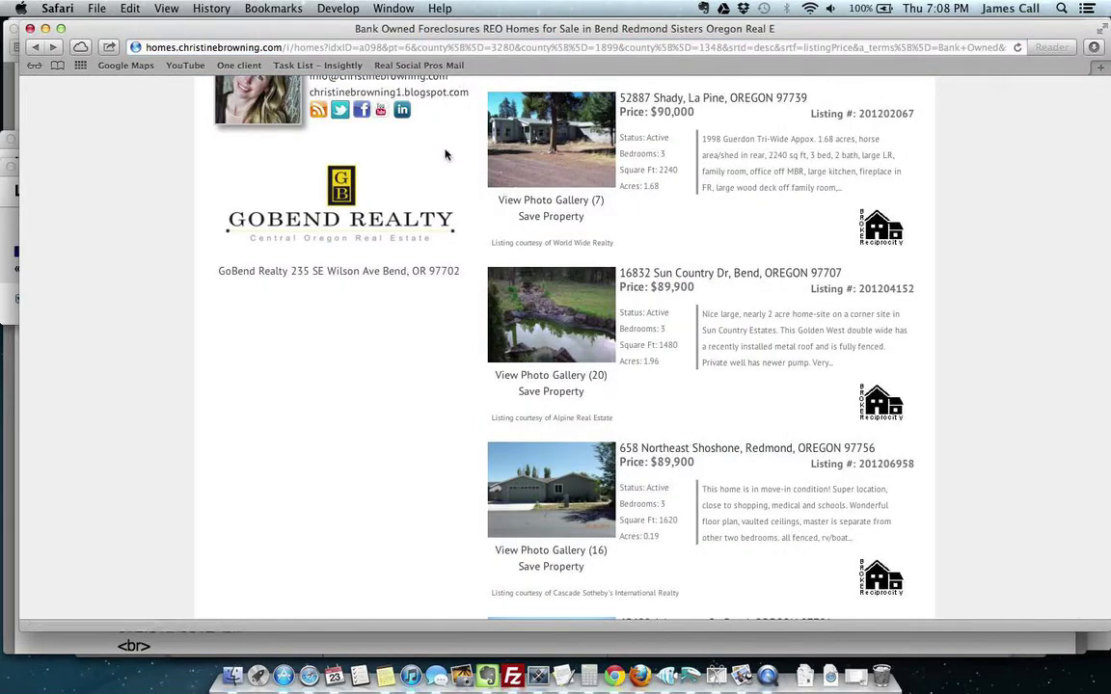
{"action": "scroll", "coordinate": [459, 186], "scroll_direction": "down", "scroll_amount": 10}
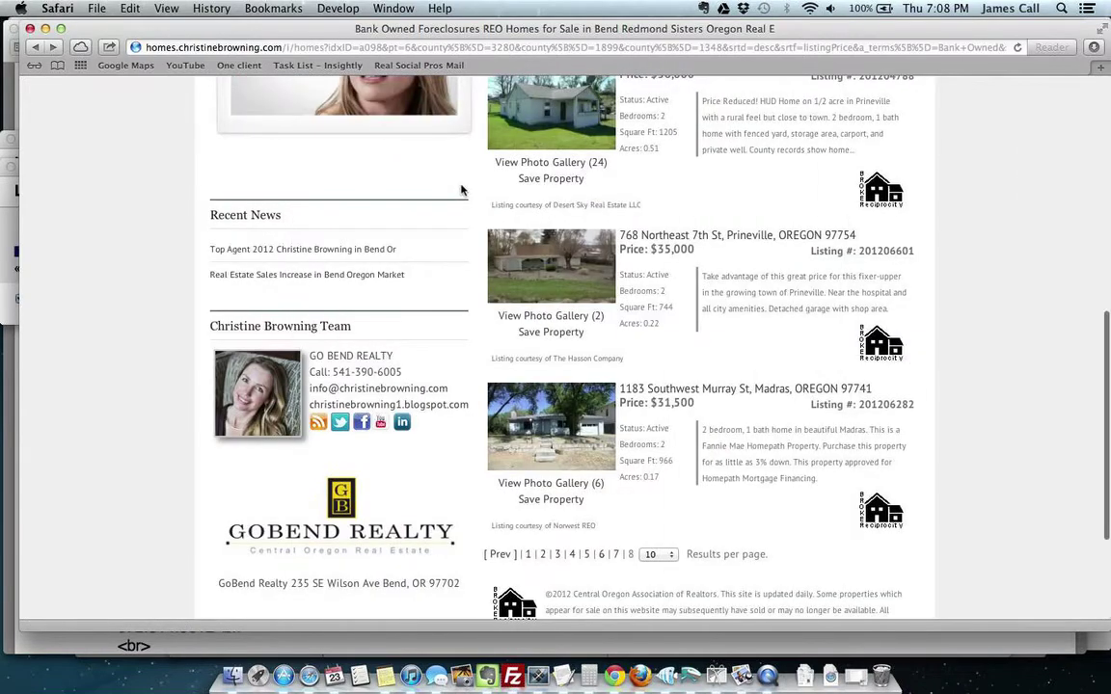
{"action": "scroll", "coordinate": [461, 190], "scroll_direction": "left", "scroll_amount": 10}
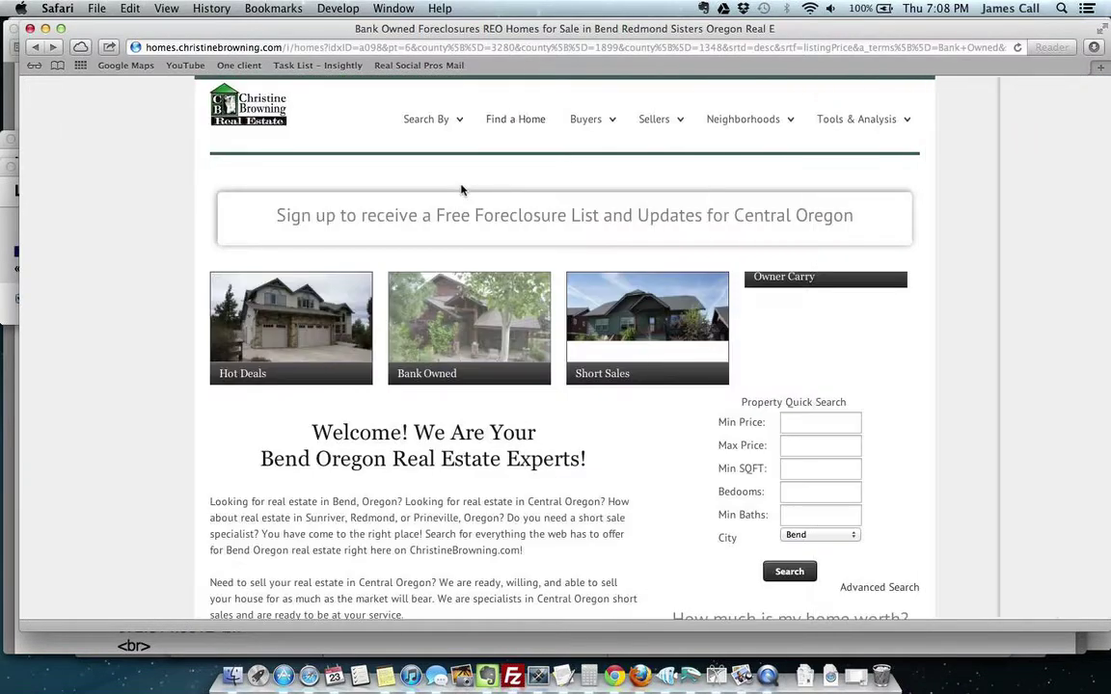
{"action": "right_click", "coordinate": [473, 324]}
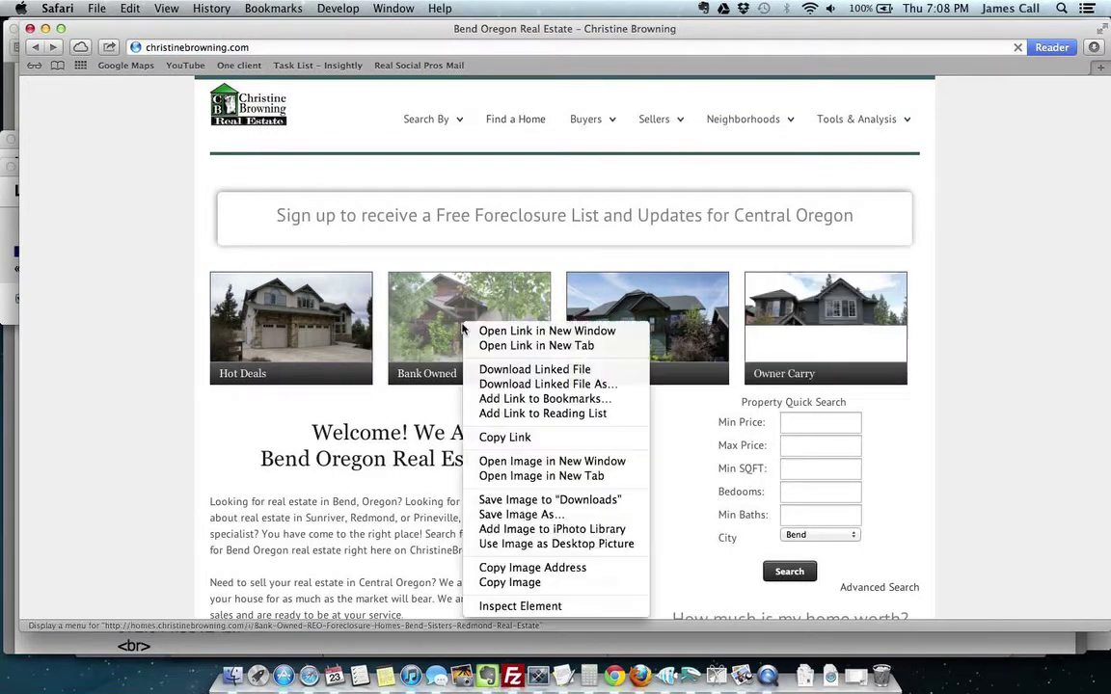
{"action": "left_click", "coordinate": [513, 438]}
{"action": "key", "text": "super+Tab"}
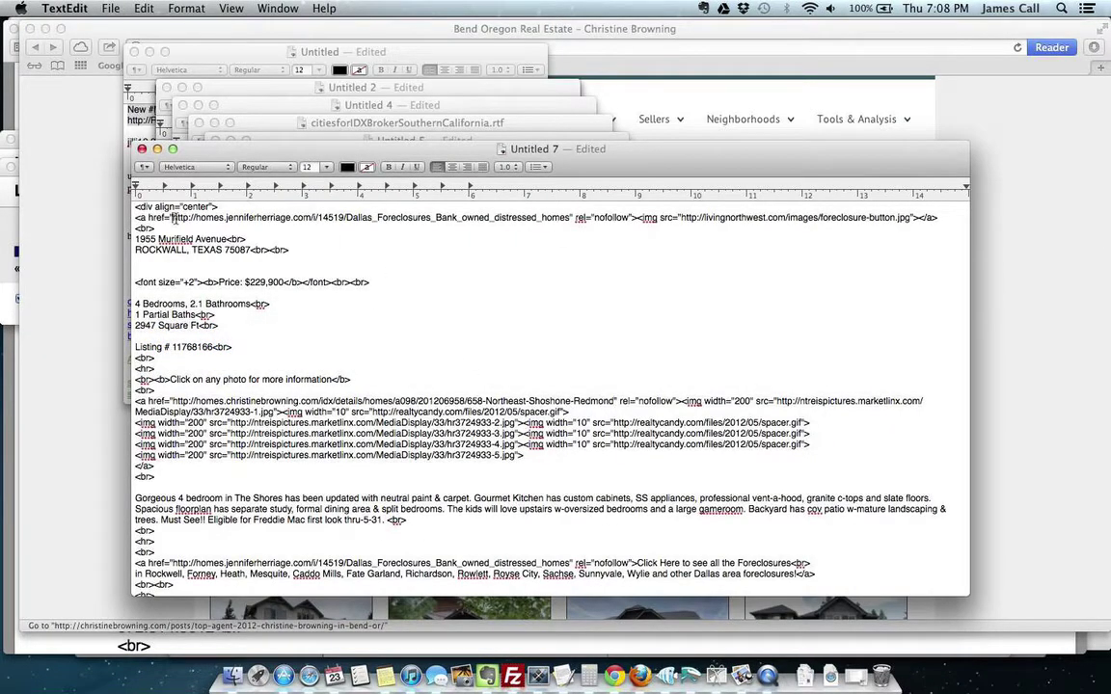
{"action": "left_click_drag", "start_coordinate": [174, 218], "coordinate": [572, 218]}
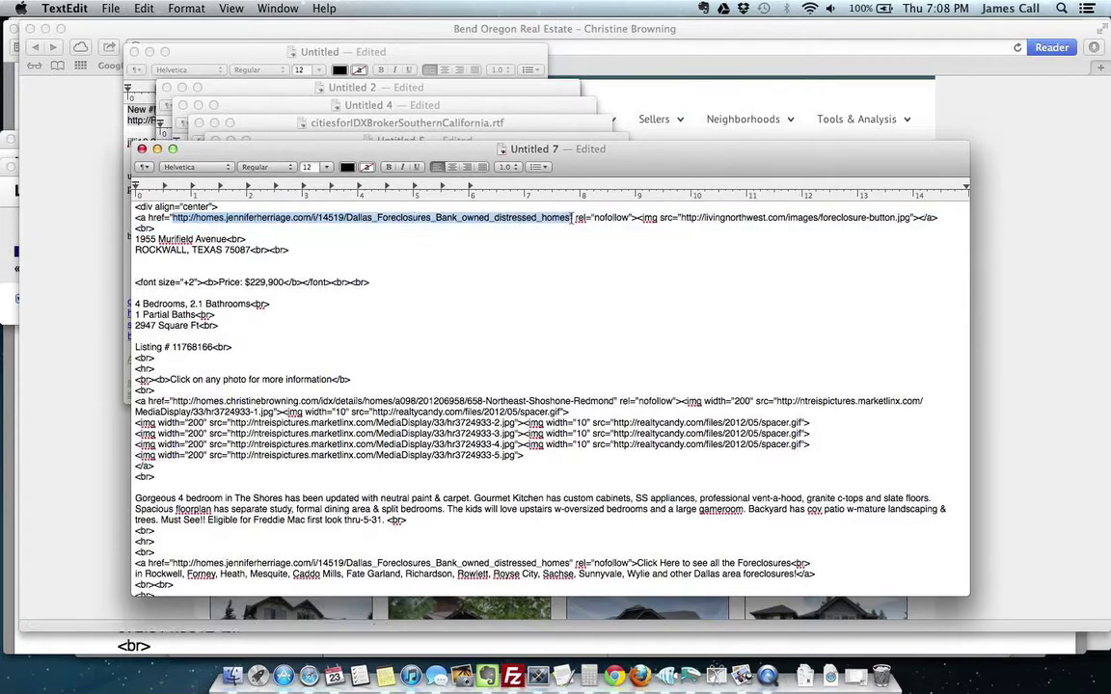
{"action": "key", "text": "super+v"}
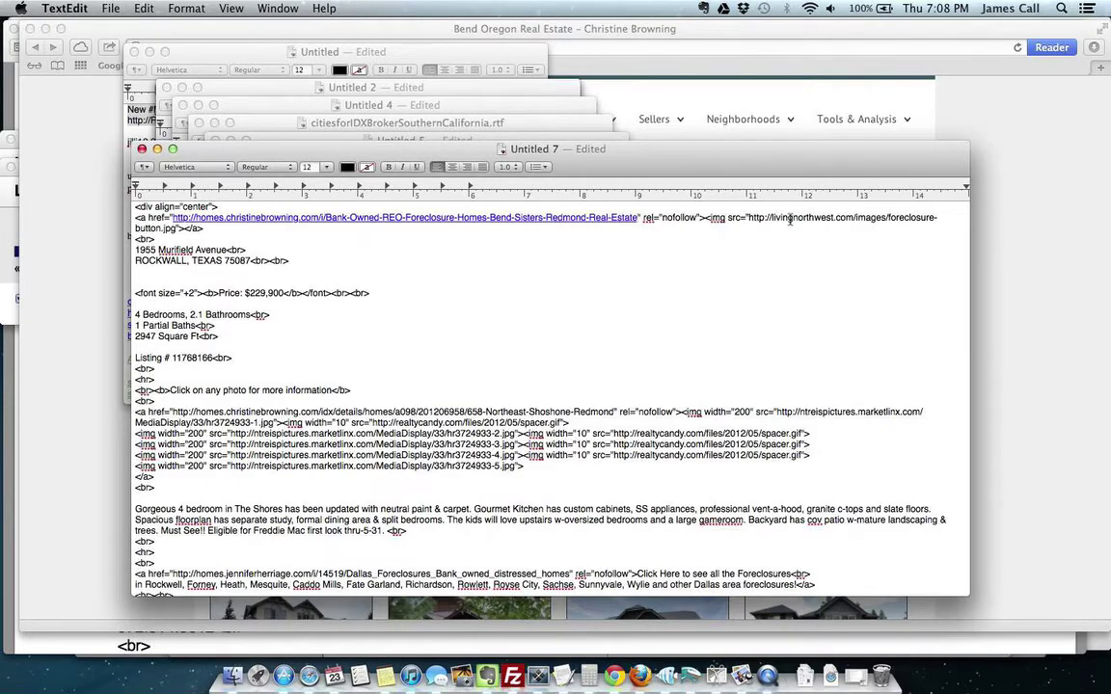
{"action": "scroll", "coordinate": [708, 248], "scroll_direction": "up", "scroll_amount": 1}
{"action": "scroll", "coordinate": [708, 248], "scroll_direction": "down", "scroll_amount": 1}
{"action": "left_click", "coordinate": [1020, 323]}
{"action": "scroll", "coordinate": [1021, 323], "scroll_direction": "down", "scroll_amount": 15}
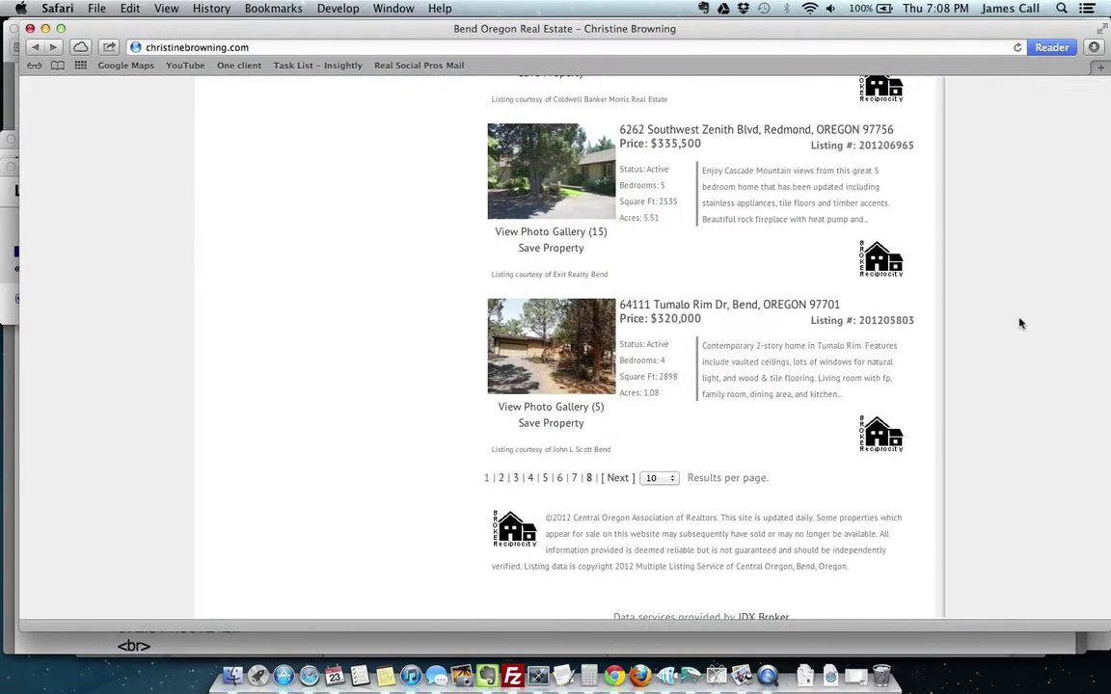
{"action": "scroll", "coordinate": [1020, 323], "scroll_direction": "left", "scroll_amount": 5}
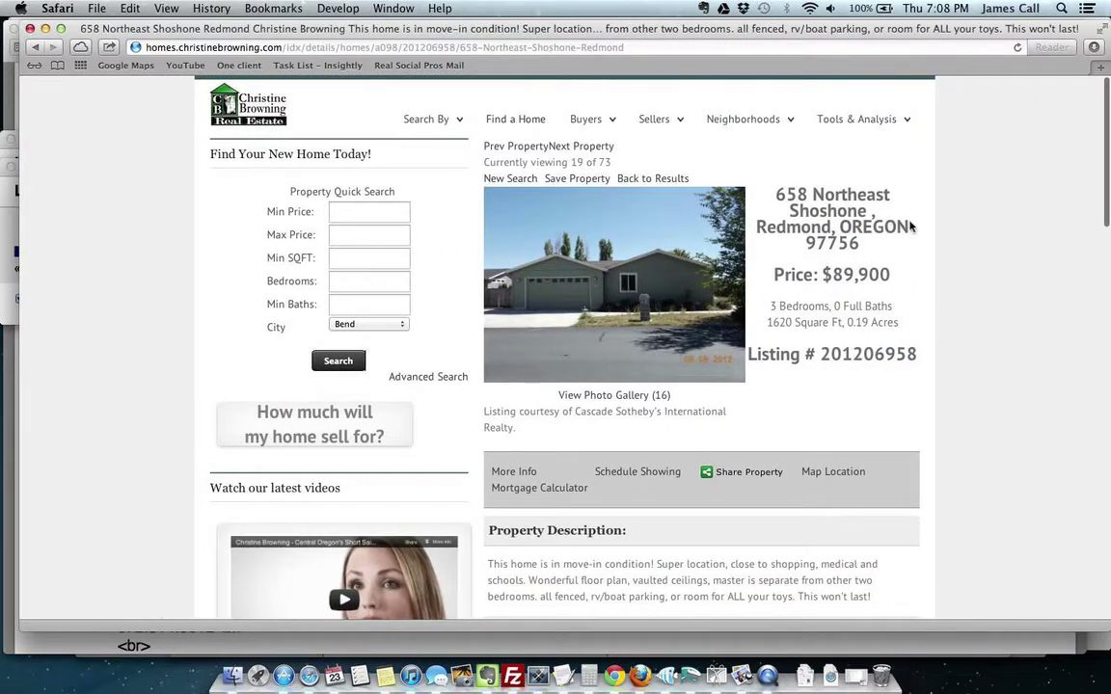
{"action": "key", "text": "super+Tab"}
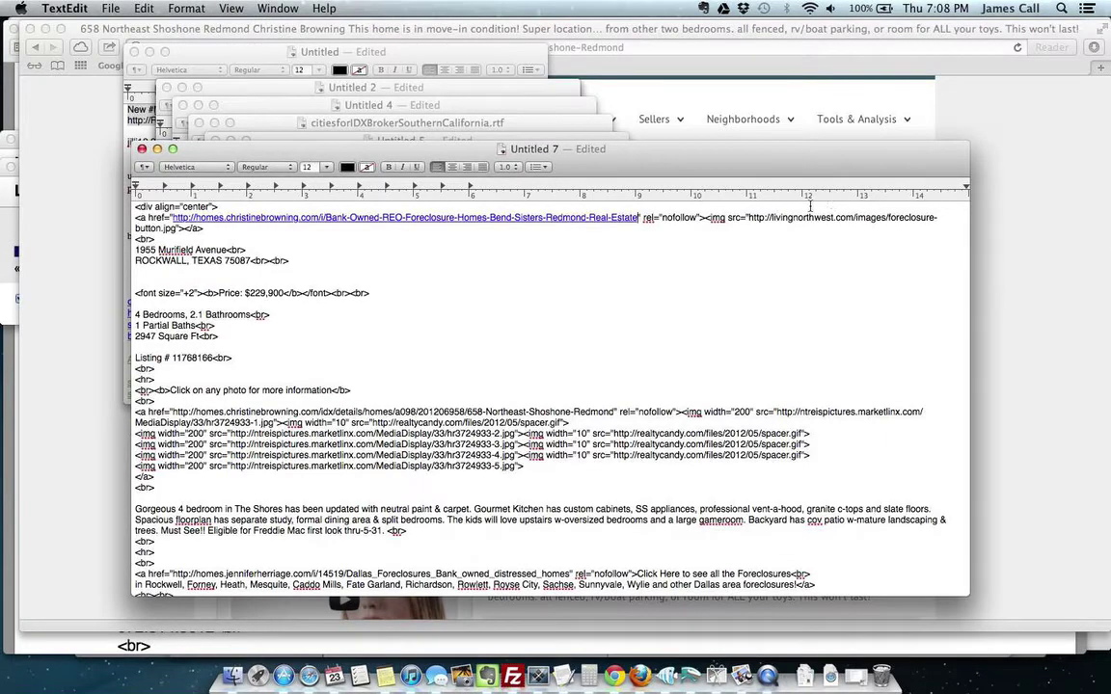
{"action": "key", "text": "super+Tab"}
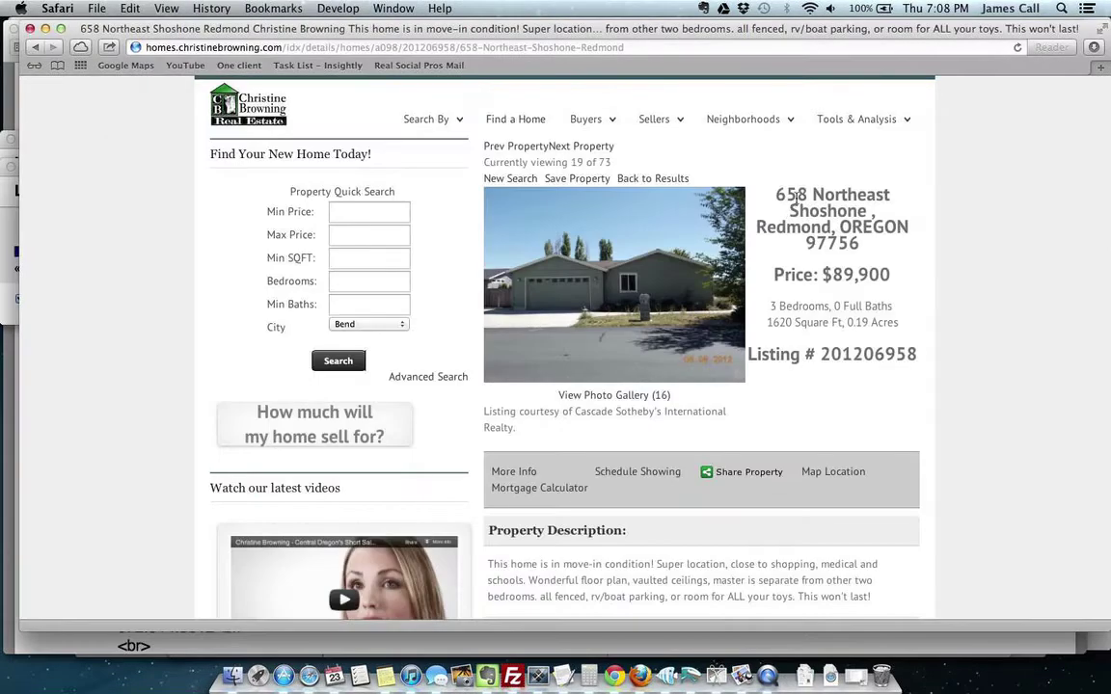
{"action": "left_click_drag", "start_coordinate": [774, 194], "coordinate": [871, 211]}
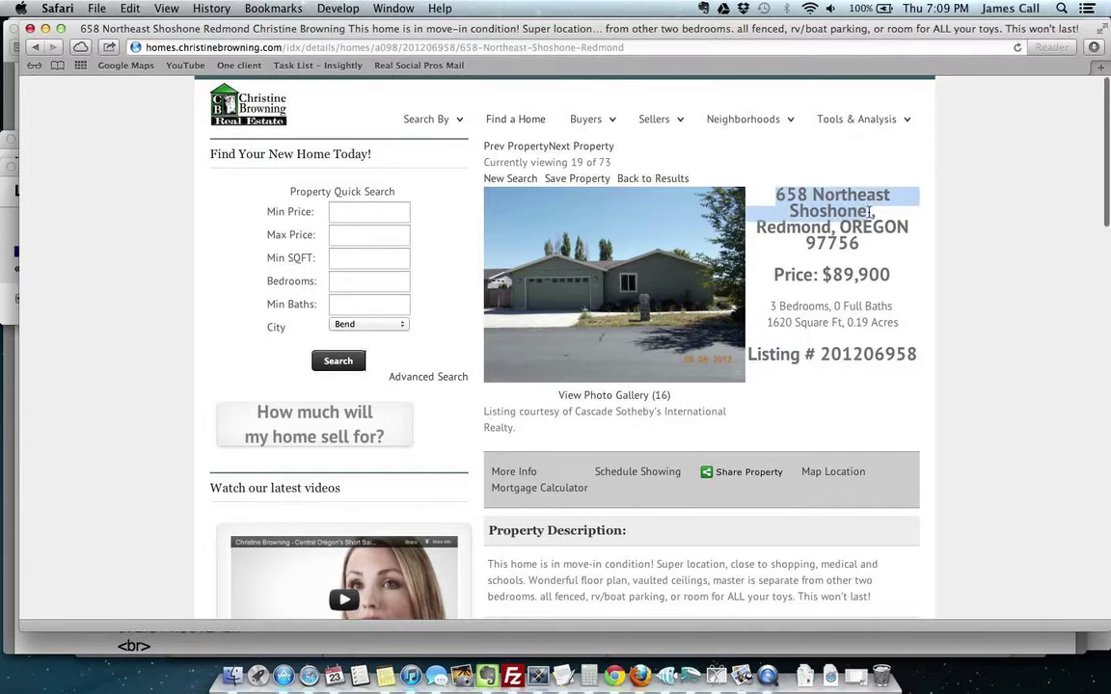
{"action": "key", "text": "super+Tab"}
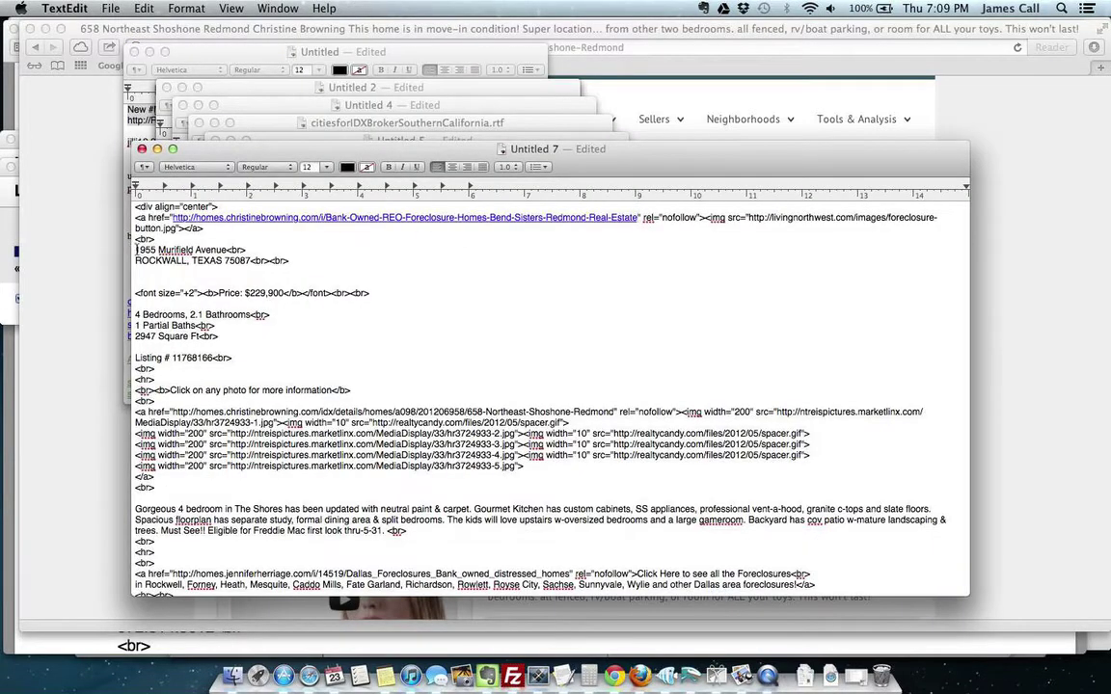
{"action": "left_click_drag", "start_coordinate": [136, 249], "coordinate": [226, 250]}
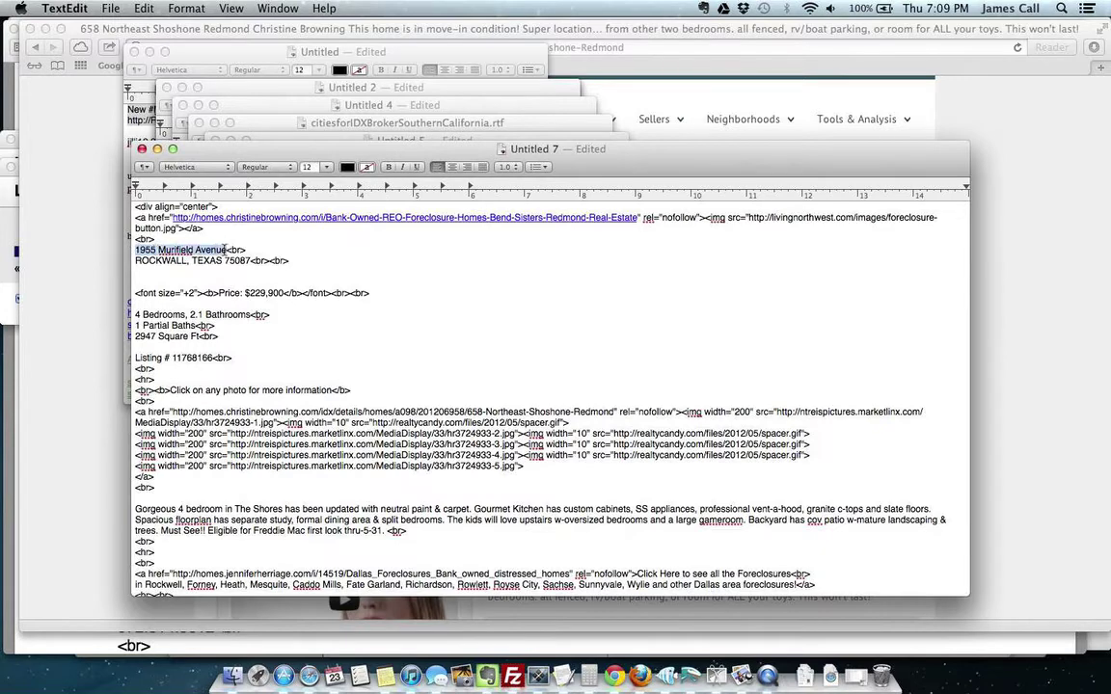
{"action": "key", "text": "super+v"}
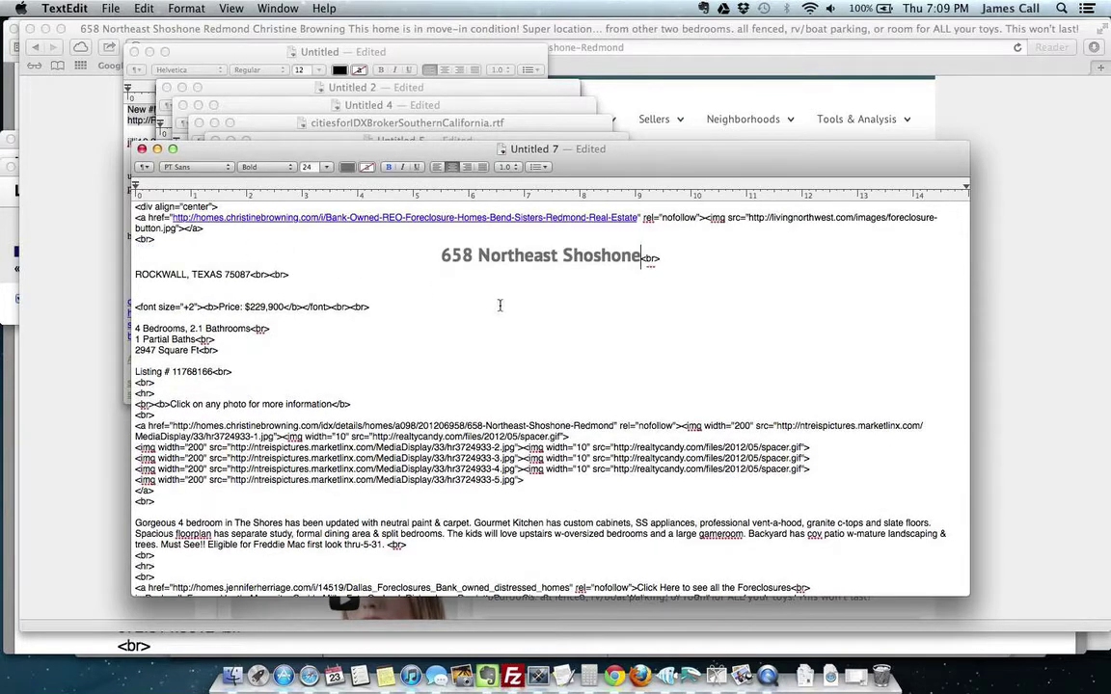
{"action": "left_click", "coordinate": [439, 257]}
{"action": "key", "text": "BackSpace"}
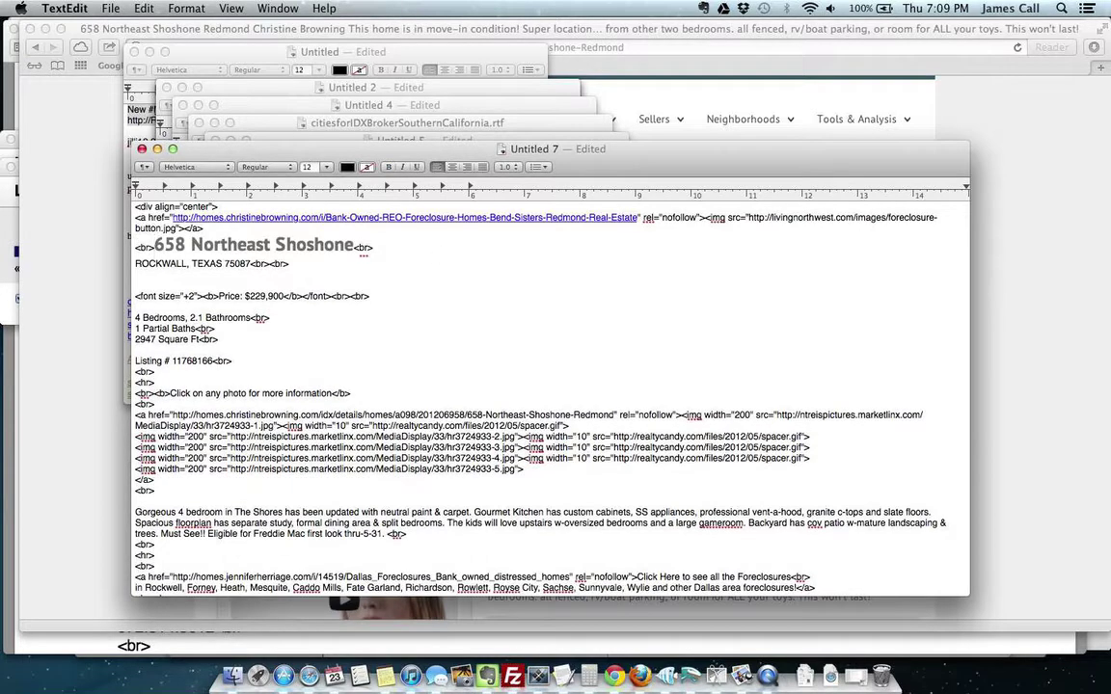
Step: Replace ROCKWALL, TEXAS with Redmond, OREGON copied from the listing
{"action": "key", "text": "super+Tab"}
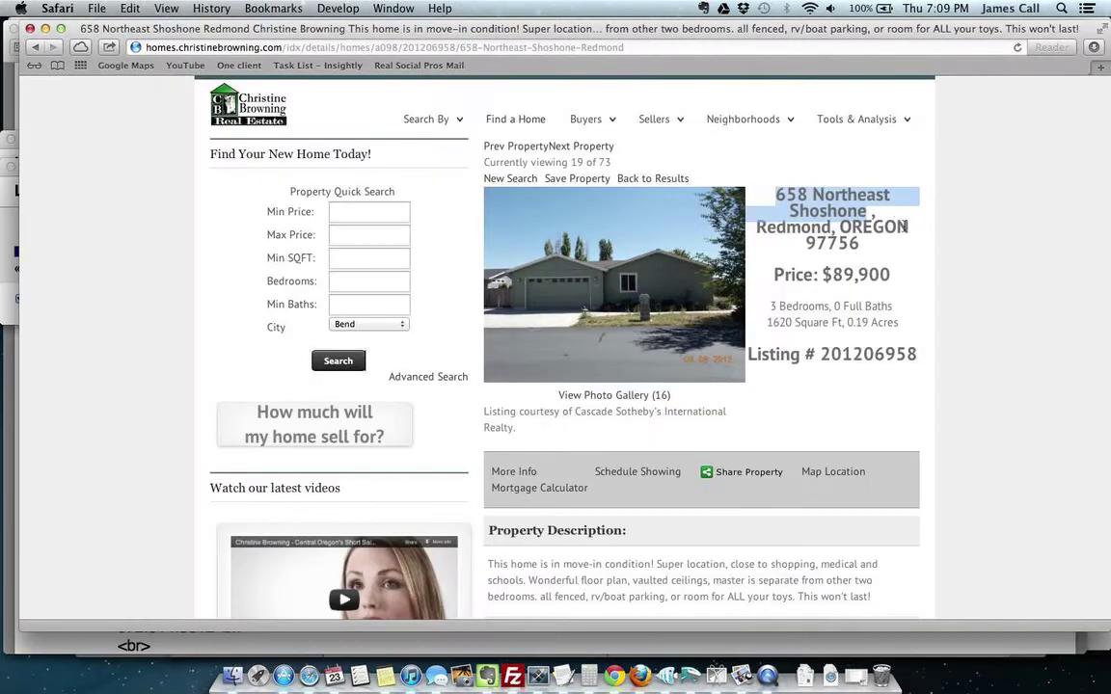
{"action": "key", "text": "super+Tab"}
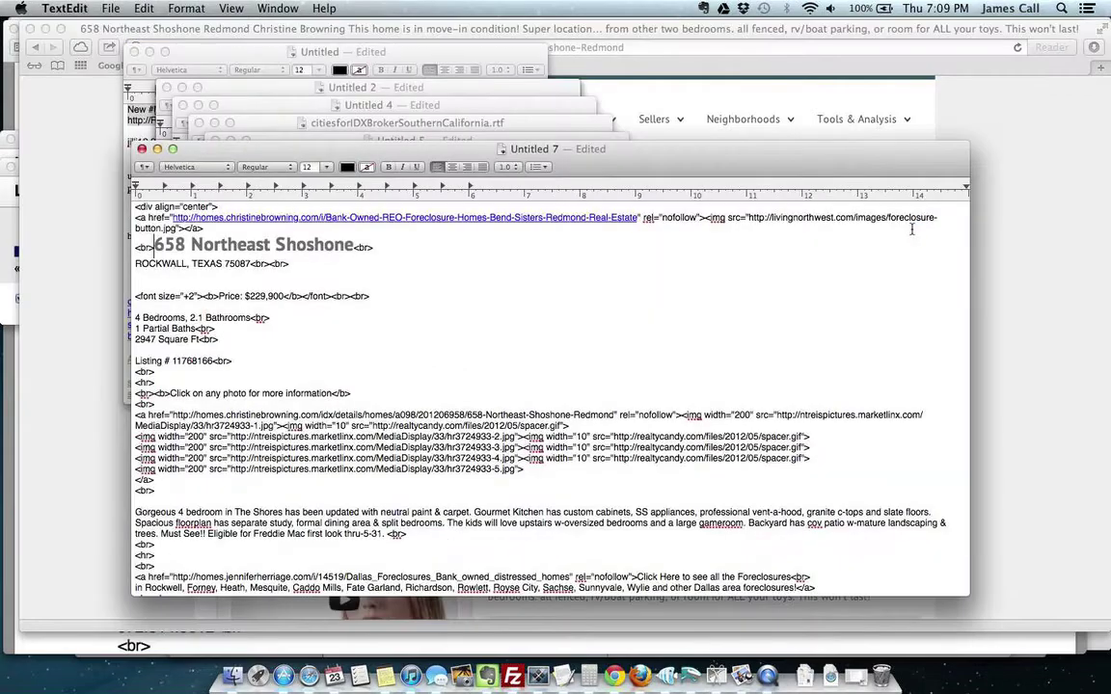
{"action": "key", "text": "super+Tab"}
{"action": "left_click_drag", "start_coordinate": [908, 229], "coordinate": [687, 228]}
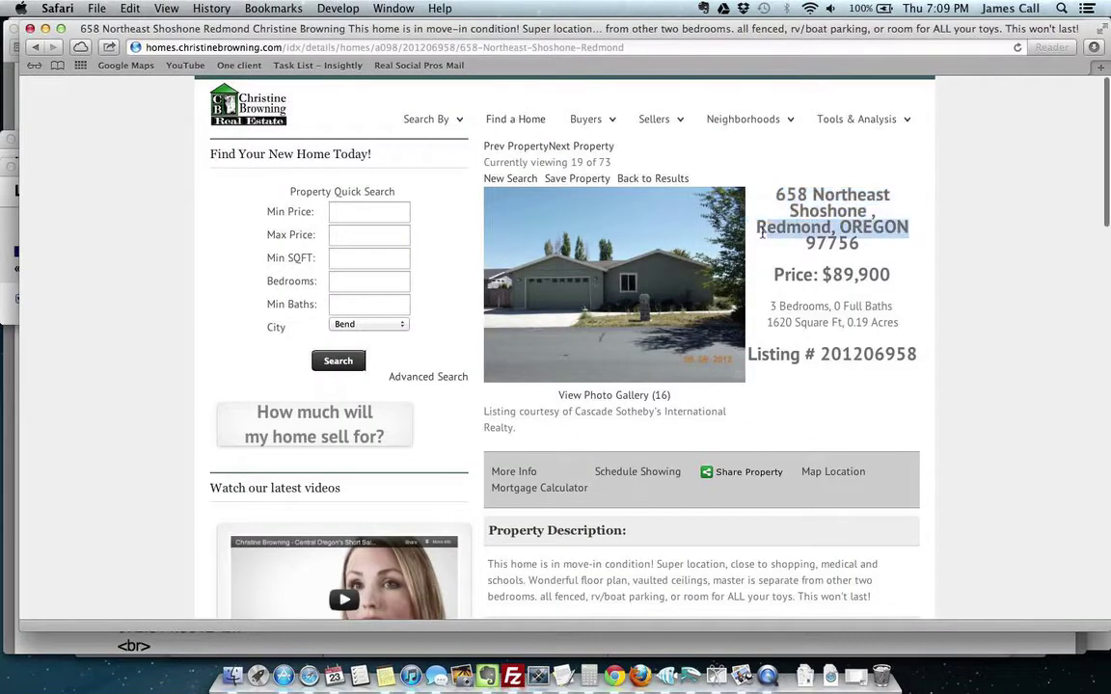
{"action": "key", "text": "super+c"}
{"action": "key", "text": "super+Tab"}
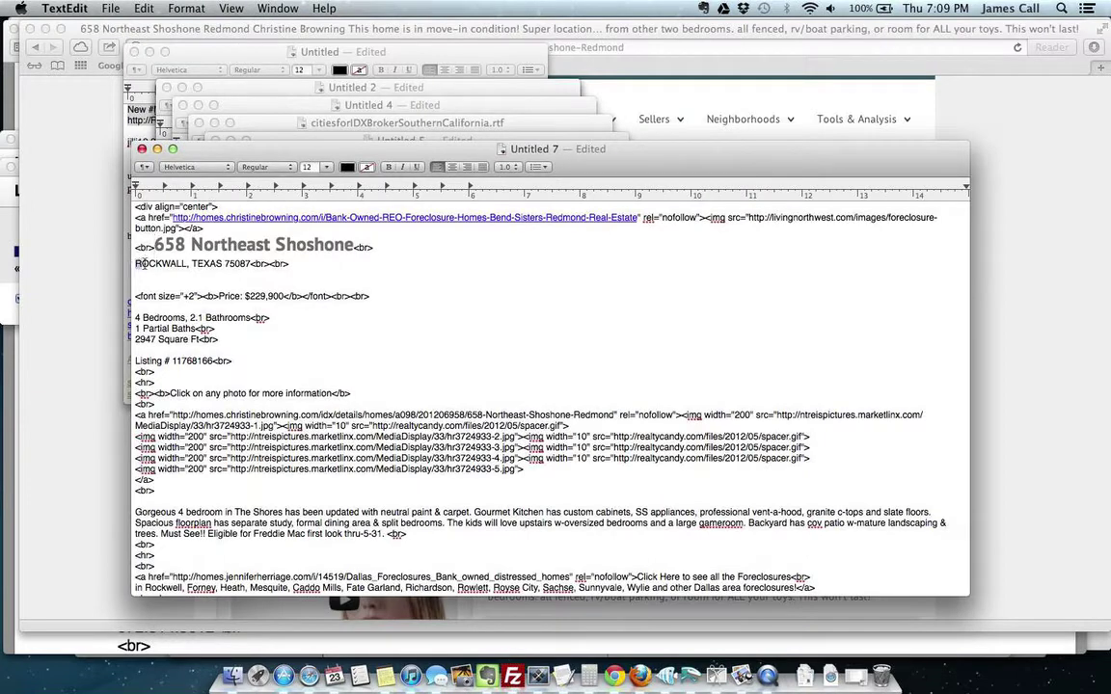
{"action": "left_click_drag", "start_coordinate": [135, 263], "coordinate": [224, 263]}
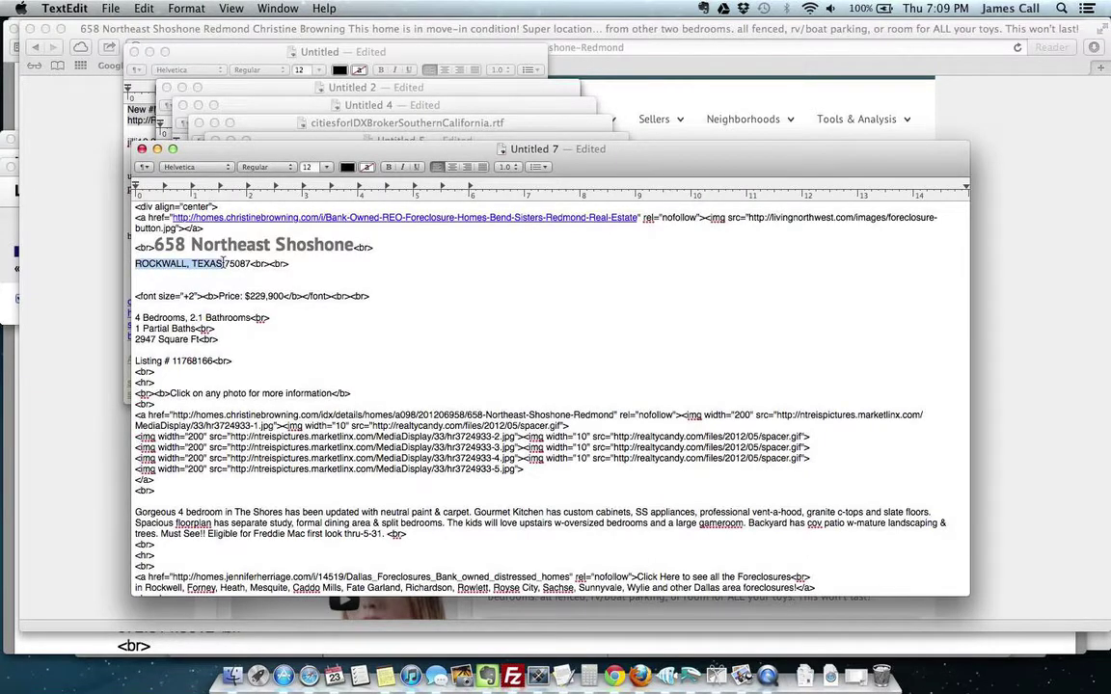
{"action": "key", "text": "super+v"}
Step: Replace zip code 75087 with 97756 from the listing
{"action": "key", "text": "super+Tab"}
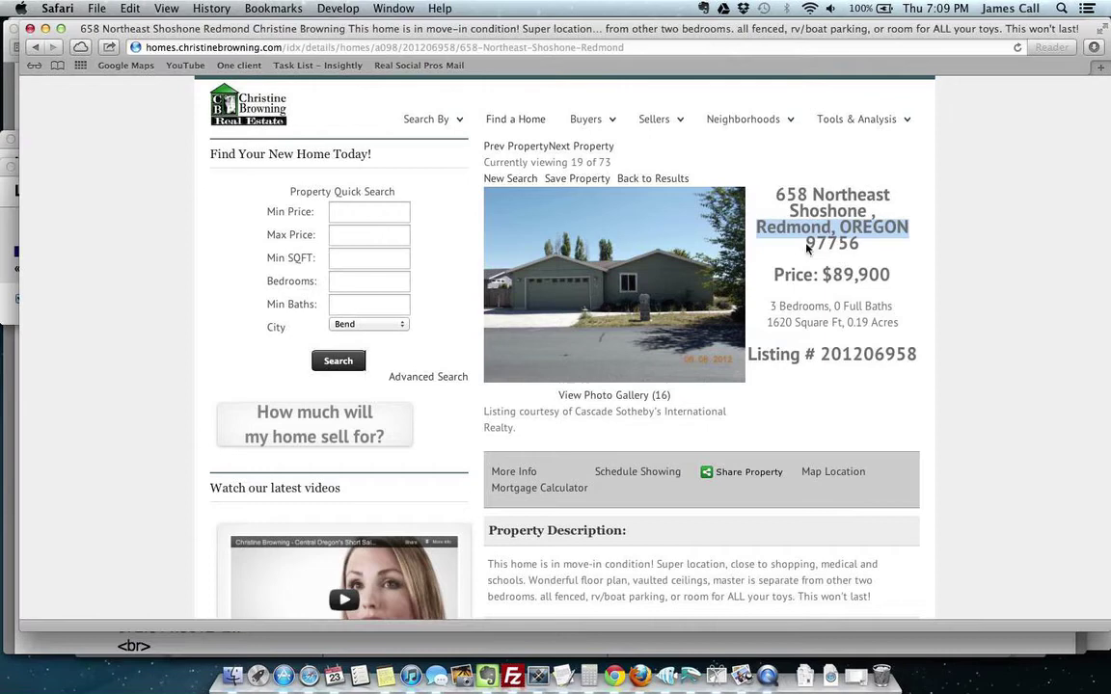
{"action": "left_click_drag", "start_coordinate": [808, 247], "coordinate": [861, 245]}
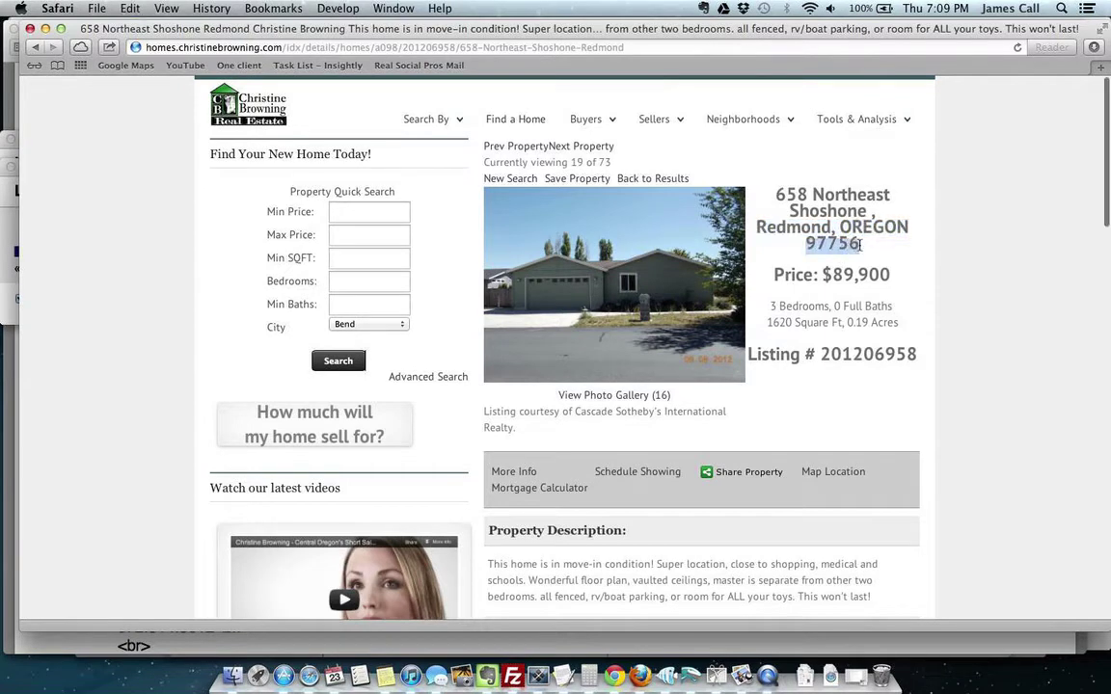
{"action": "key", "text": "super+Tab"}
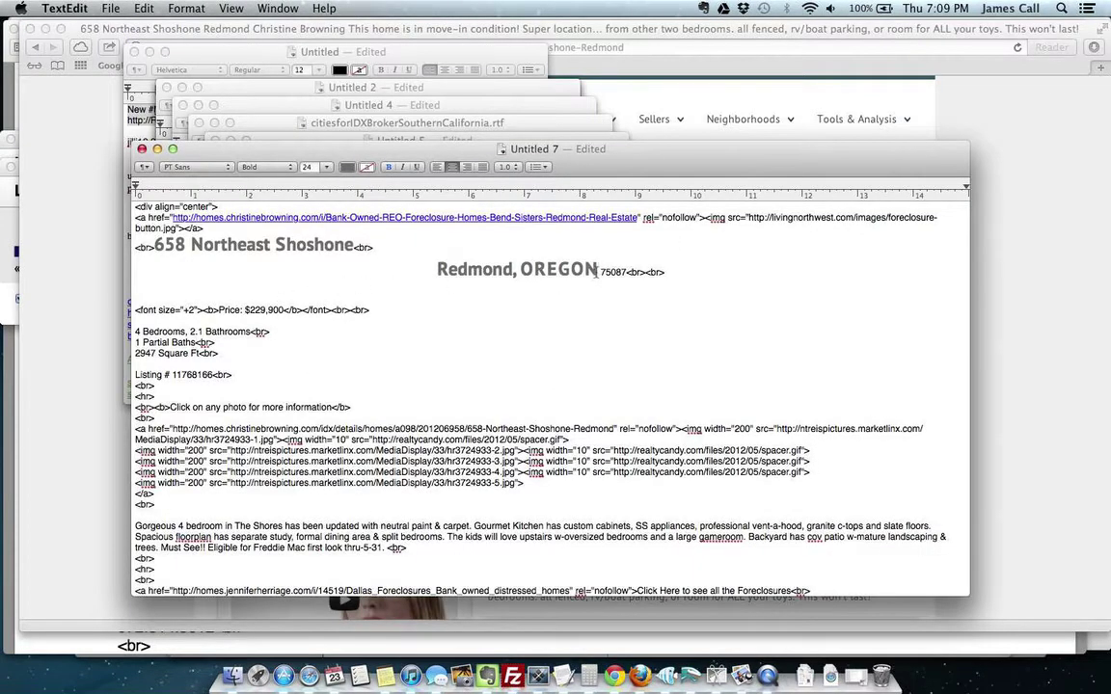
{"action": "left_click_drag", "start_coordinate": [600, 271], "coordinate": [625, 270]}
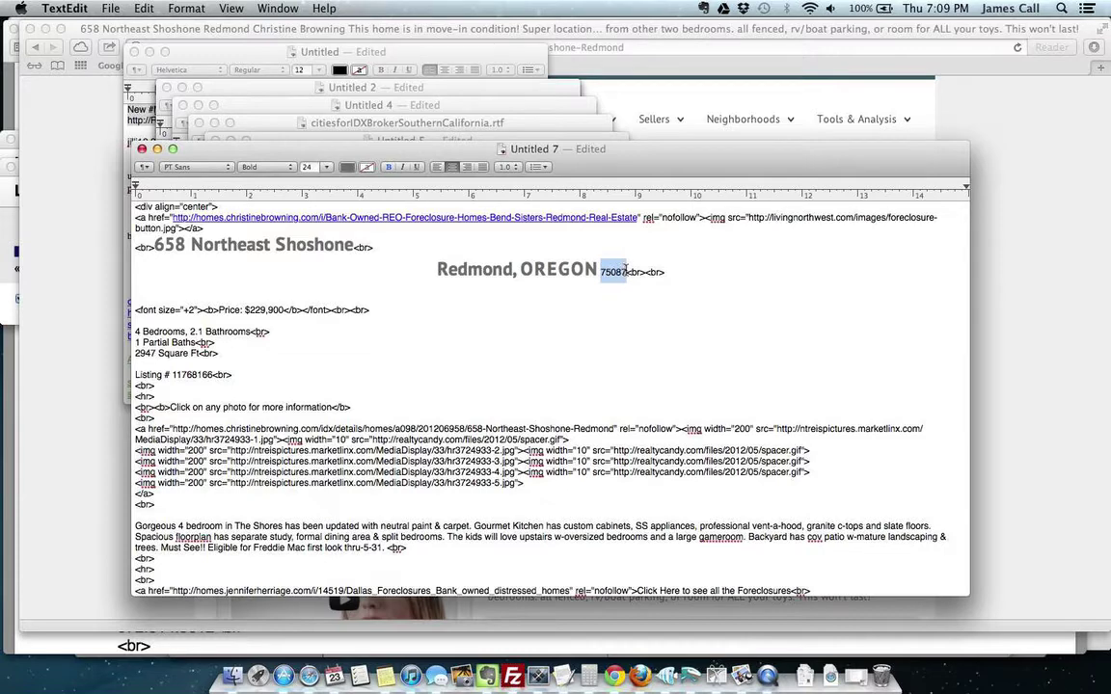
{"action": "key", "text": "super+v"}
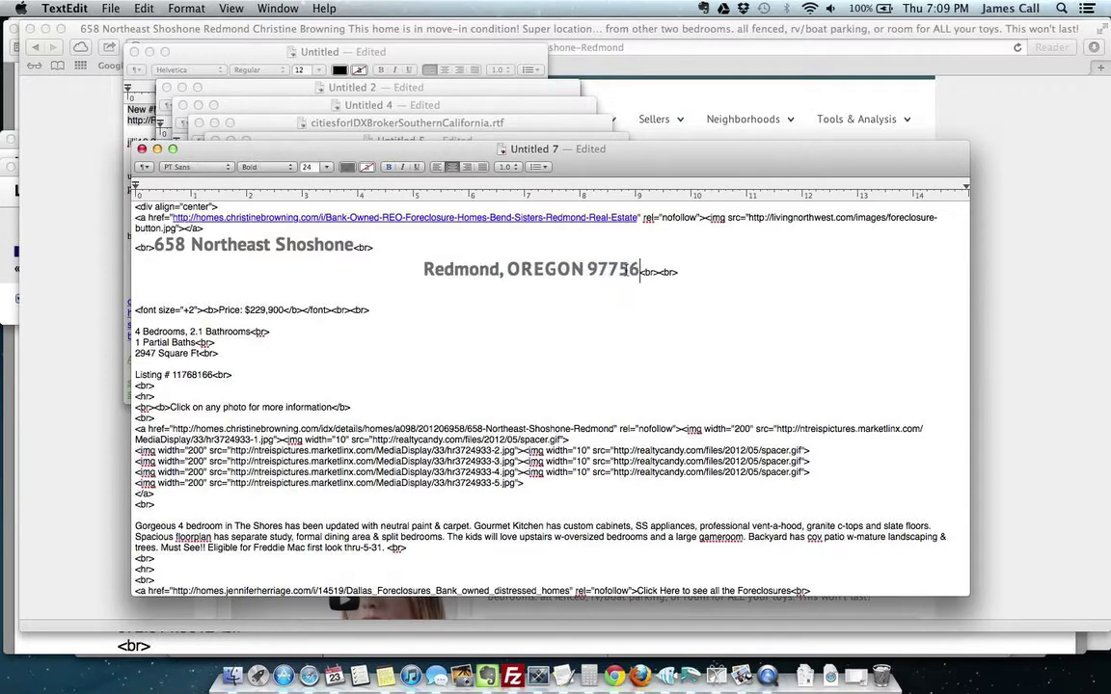
Step: Take the $89,900 price from the listing and select the ad's old $229,900 price
{"action": "key", "text": "super+Tab"}
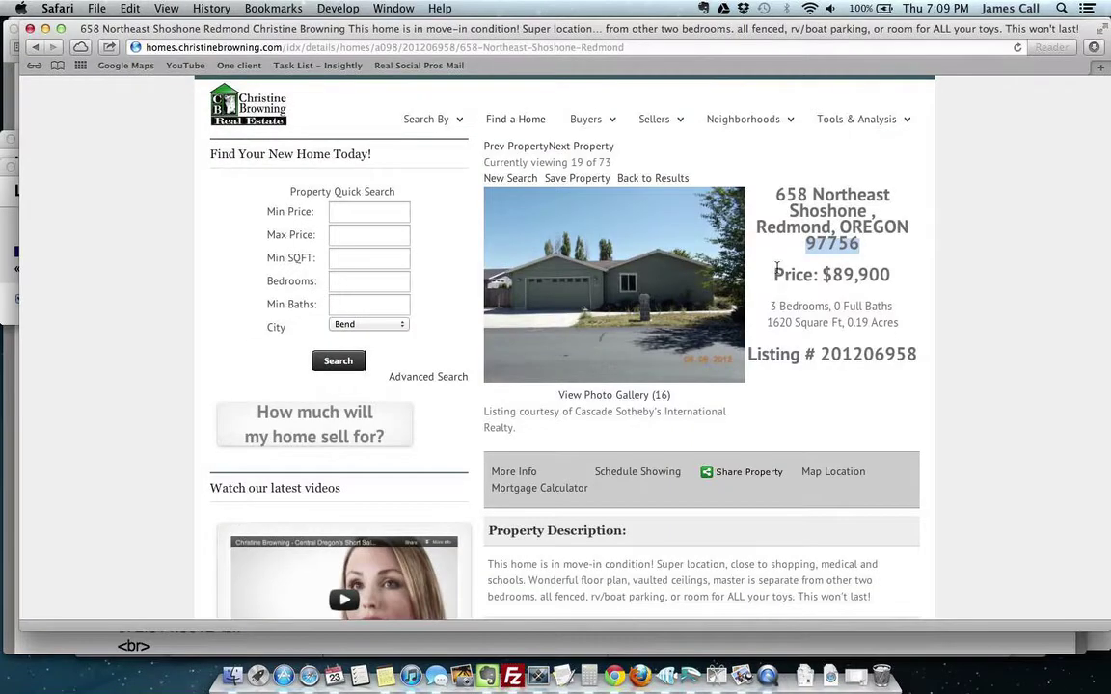
{"action": "key", "text": "super+Tab"}
{"action": "key", "text": "super+Tab"}
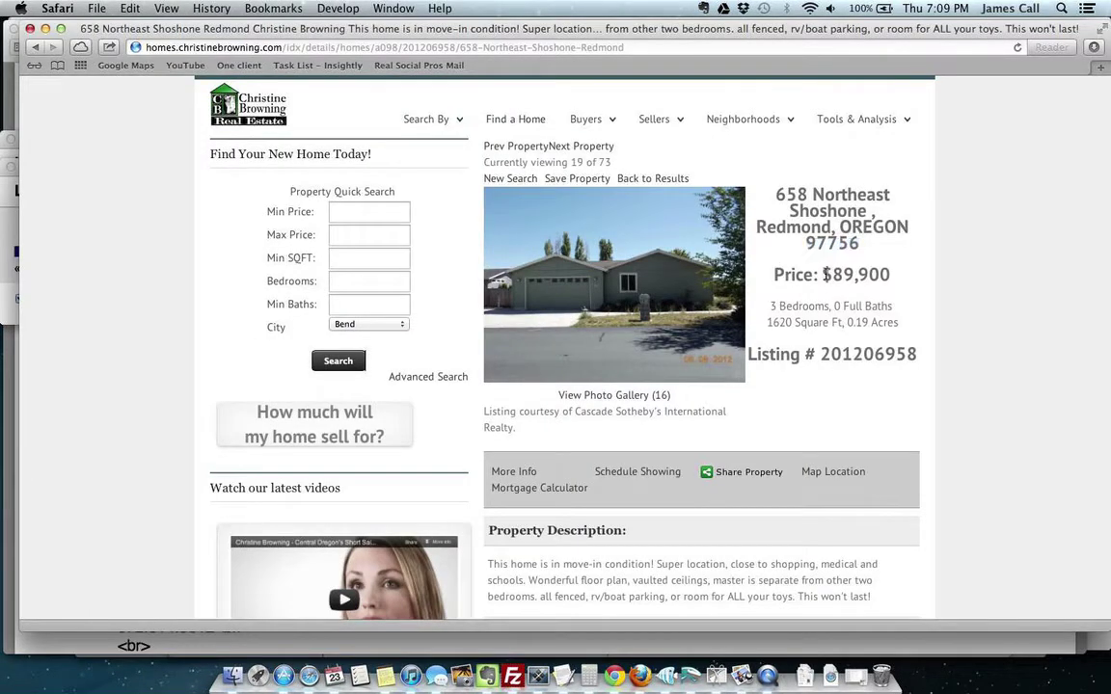
{"action": "left_click_drag", "start_coordinate": [822, 274], "coordinate": [896, 271]}
{"action": "key", "text": "super+Tab"}
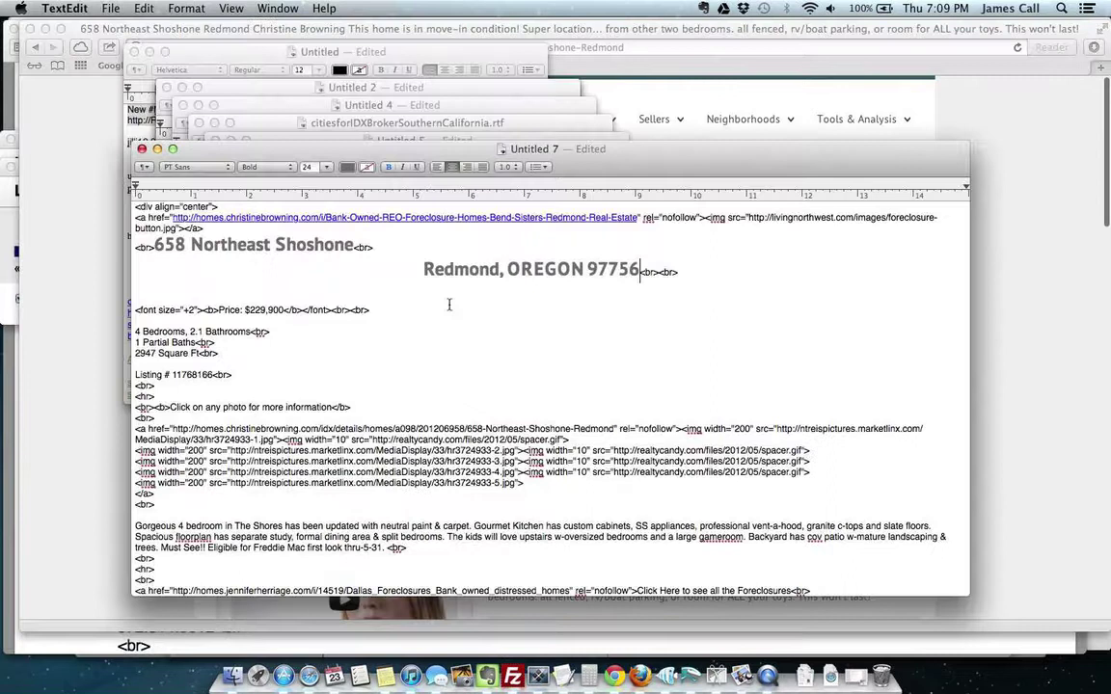
{"action": "left_click_drag", "start_coordinate": [245, 310], "coordinate": [286, 310]}
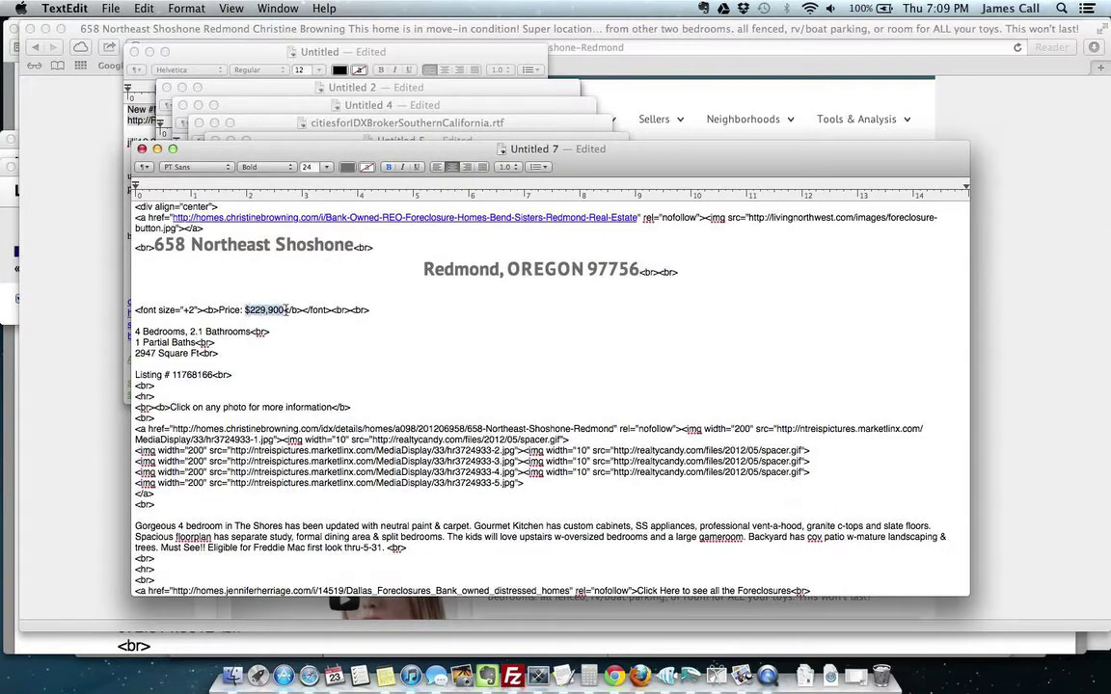
Step: Paste $89,900 as the price, set bathrooms to 2 and delete the 1 Partial Baths line
{"action": "key", "text": "super+v"}
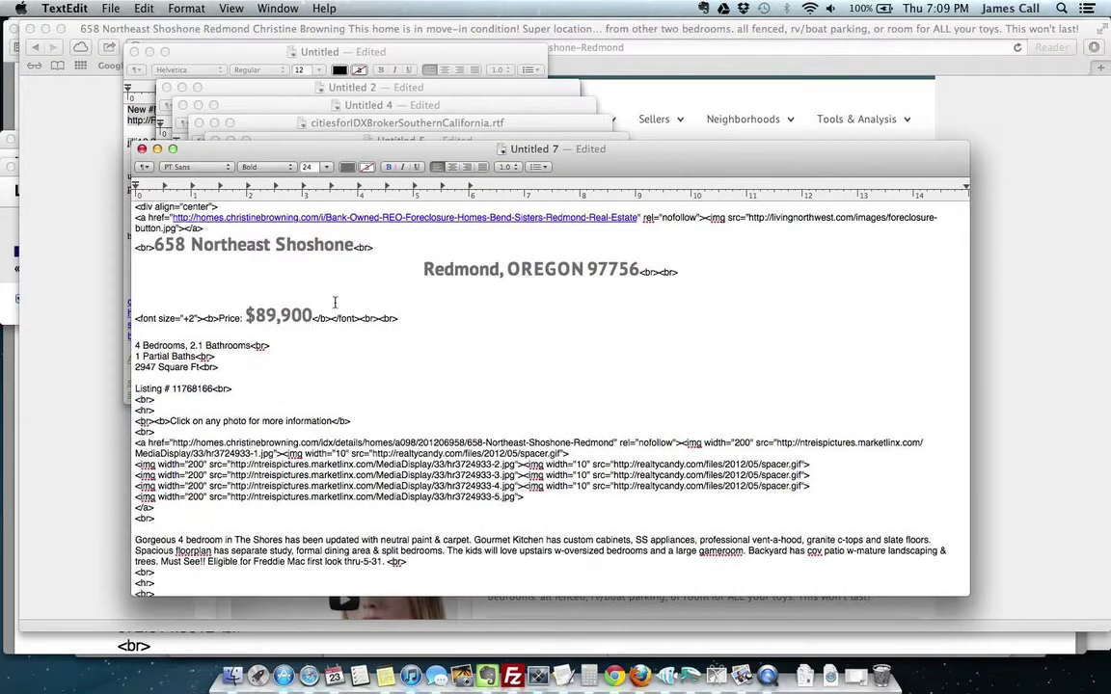
{"action": "key", "text": "super+Tab"}
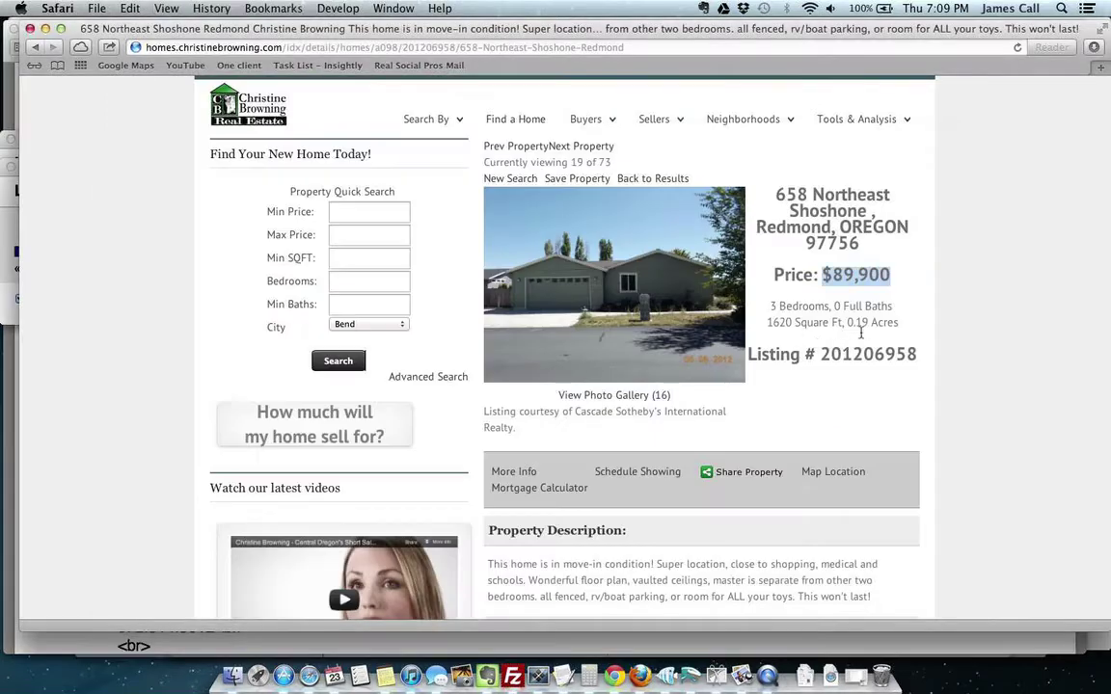
{"action": "key", "text": "super+Tab"}
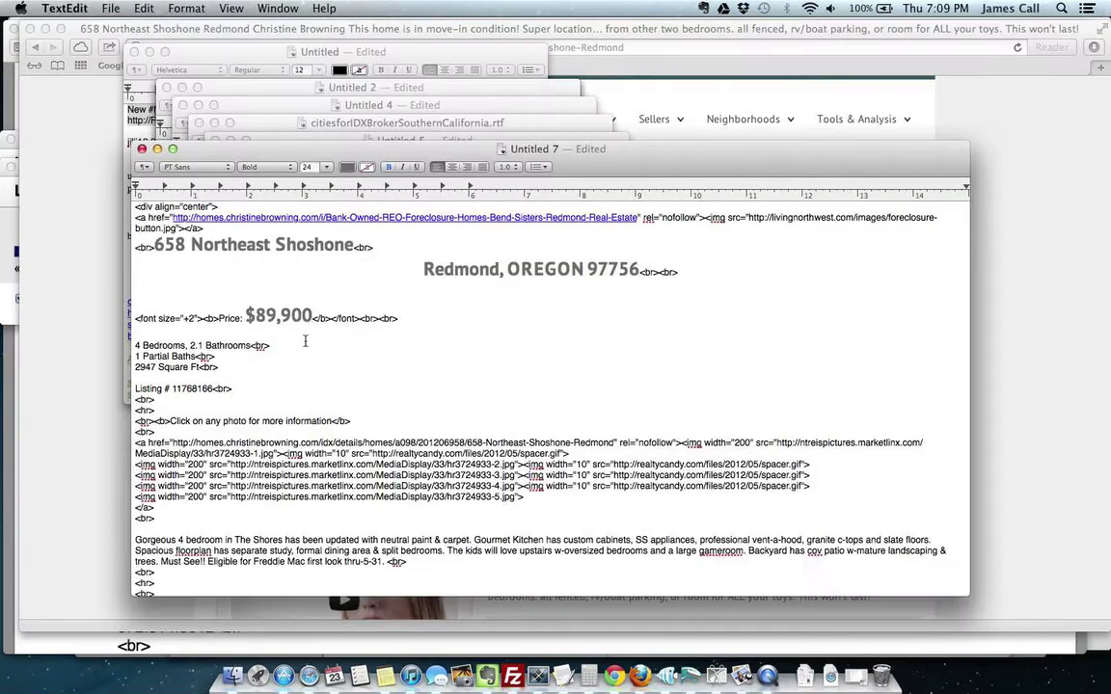
{"action": "left_click", "coordinate": [141, 345]}
{"action": "key", "text": "super+Tab"}
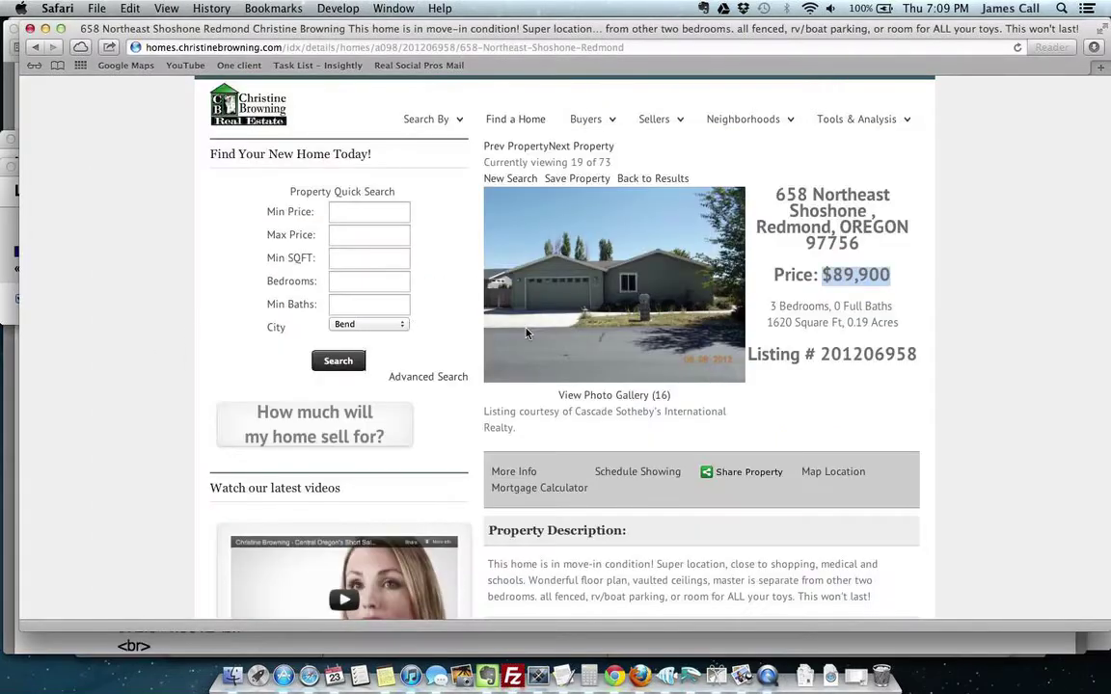
{"action": "scroll", "coordinate": [953, 376], "scroll_direction": "down", "scroll_amount": 8}
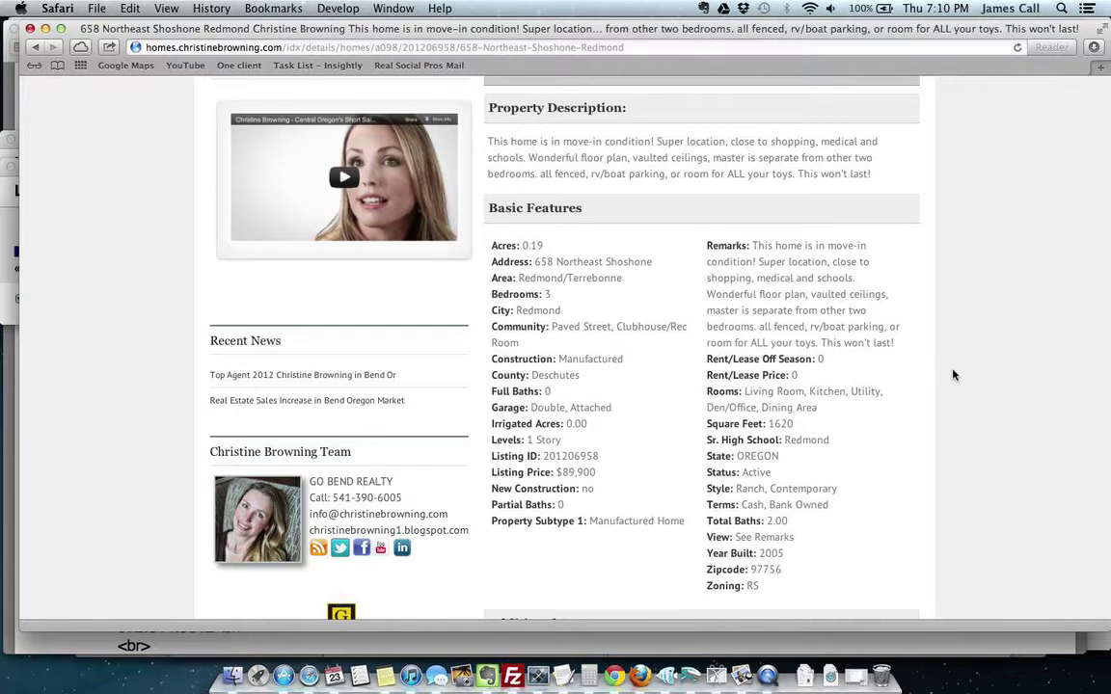
{"action": "key", "text": "super+Tab"}
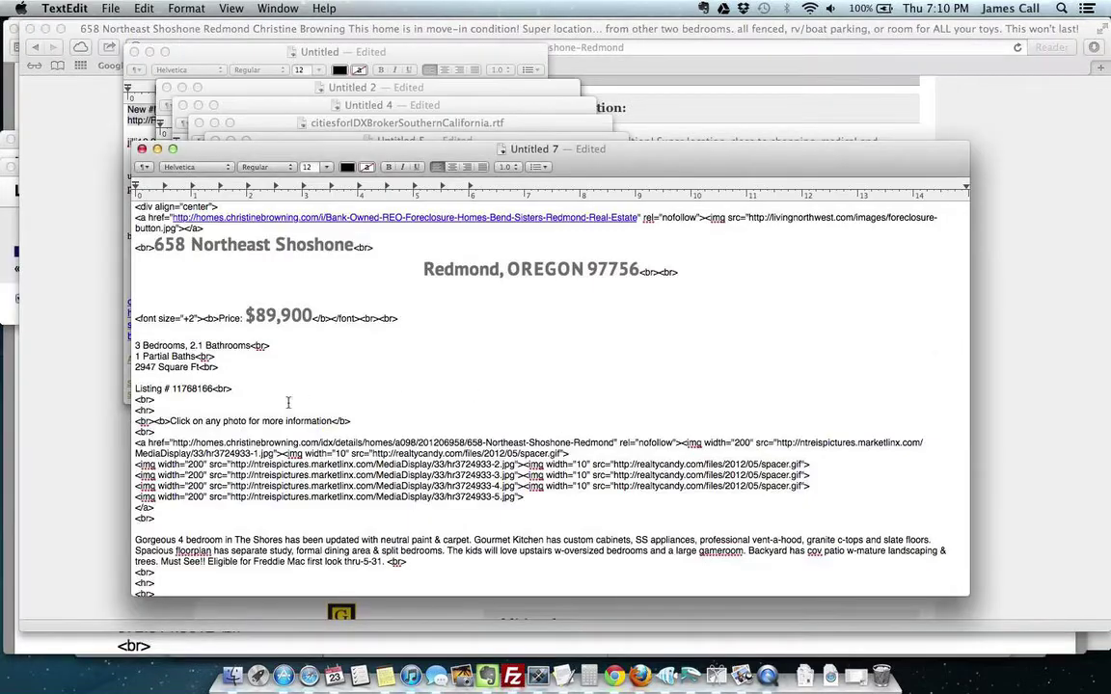
{"action": "double_click", "coordinate": [199, 346]}
{"action": "type", "text": "2"}
{"action": "left_click_drag", "start_coordinate": [137, 357], "coordinate": [235, 359]}
{"action": "key", "text": "BackSpace"}
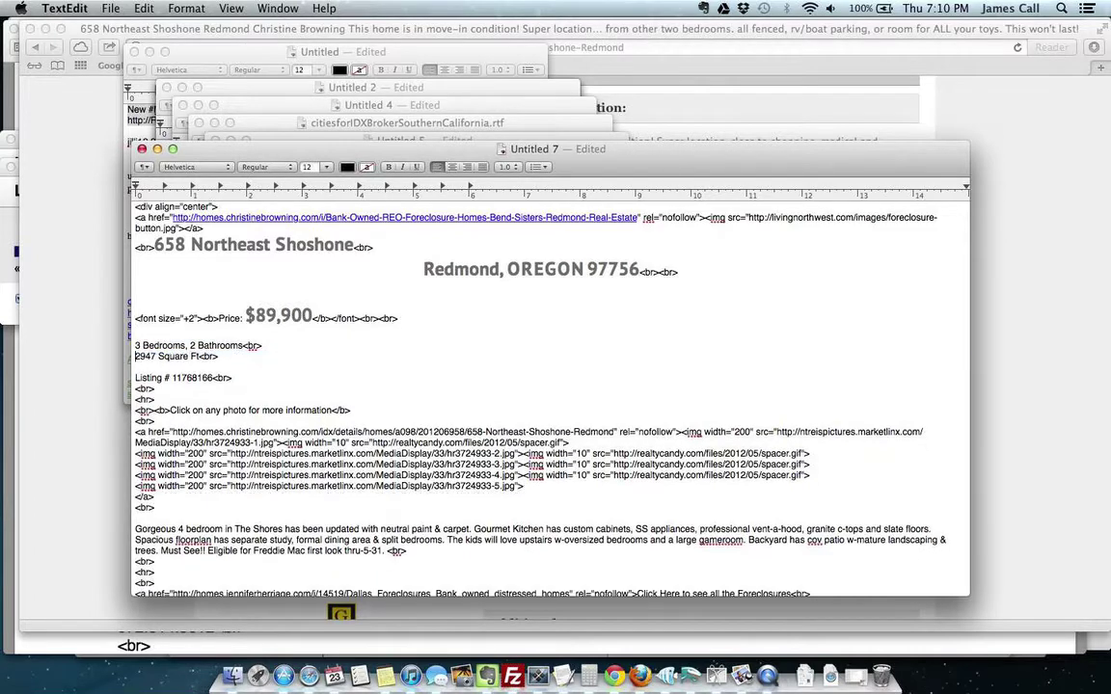
Step: Change the square footage from 2947 to 1620
{"action": "key", "text": "super+Tab"}
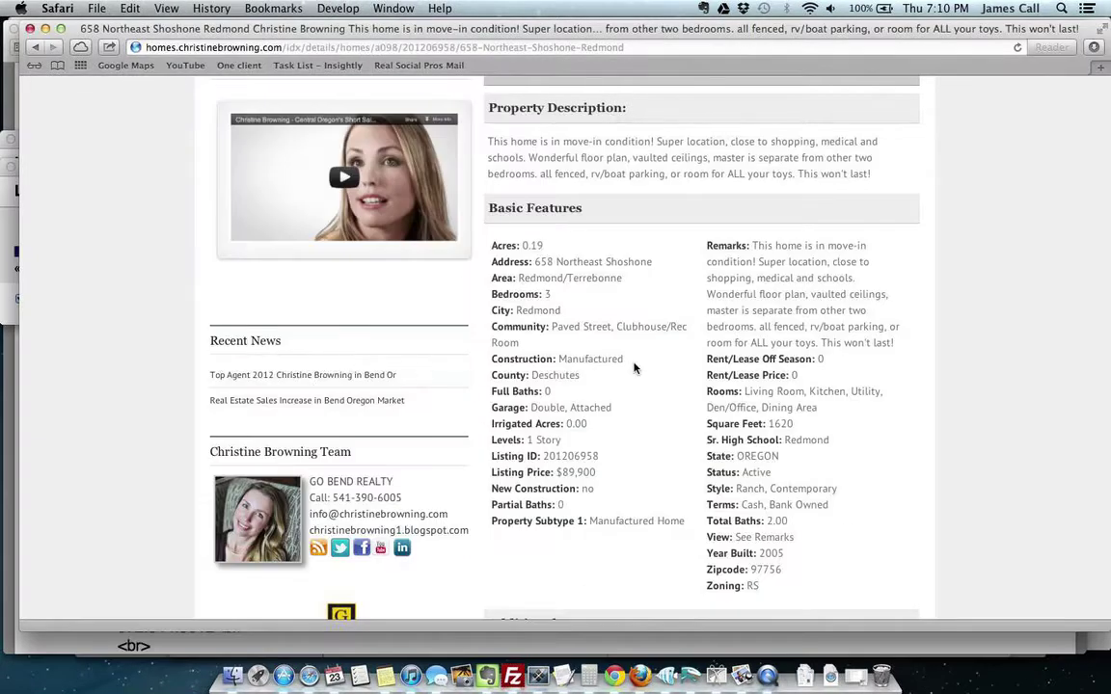
{"action": "scroll", "coordinate": [634, 367], "scroll_direction": "up", "scroll_amount": 1}
{"action": "scroll", "coordinate": [634, 367], "scroll_direction": "up", "scroll_amount": 5}
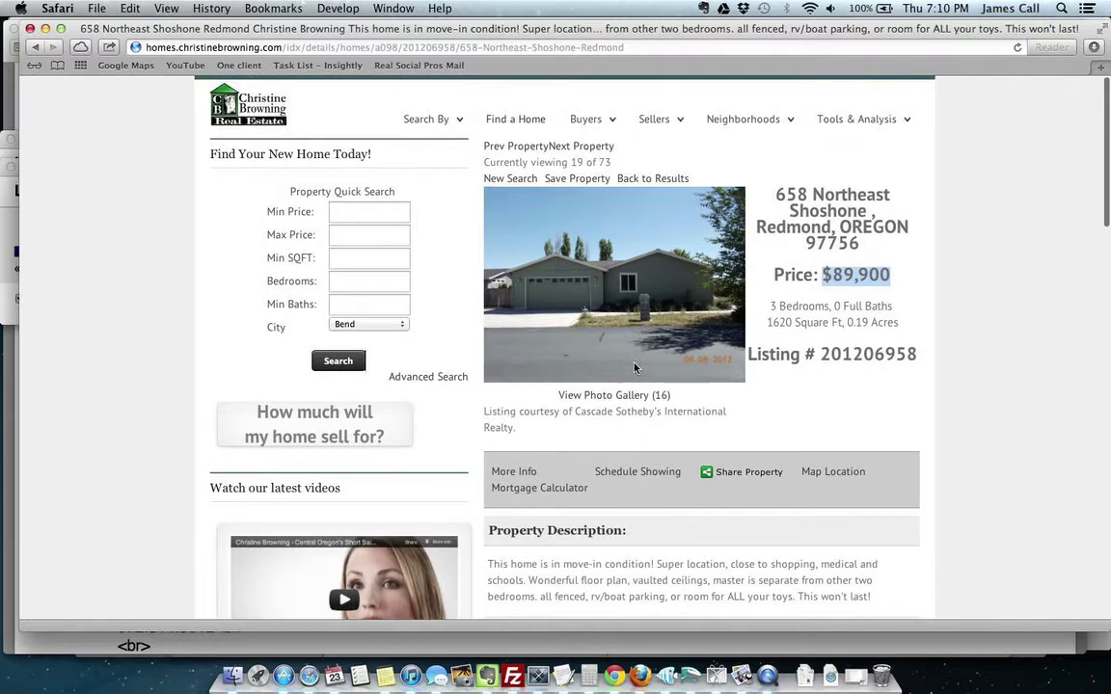
{"action": "key", "text": "super+Tab"}
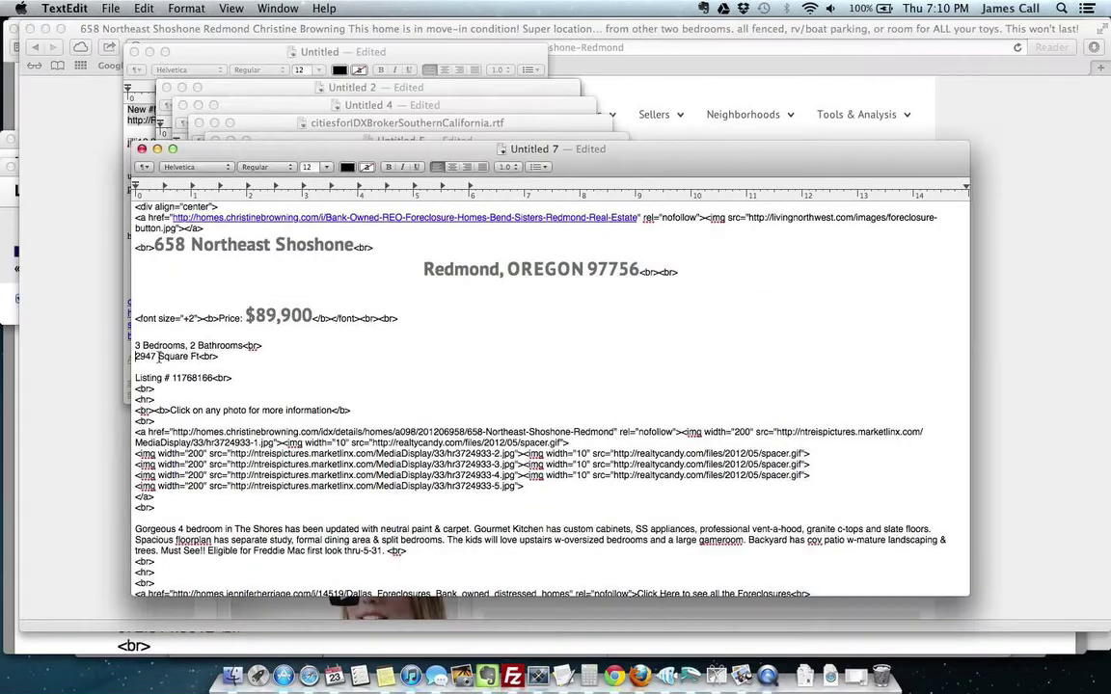
{"action": "left_click_drag", "start_coordinate": [156, 355], "coordinate": [139, 356]}
{"action": "type", "text": "1620"}
Step: Replace listing number 11768166 with 201206958 from the online listing
{"action": "key", "text": "super+Tab"}
{"action": "double_click", "coordinate": [851, 349]}
{"action": "key", "text": "super+c"}
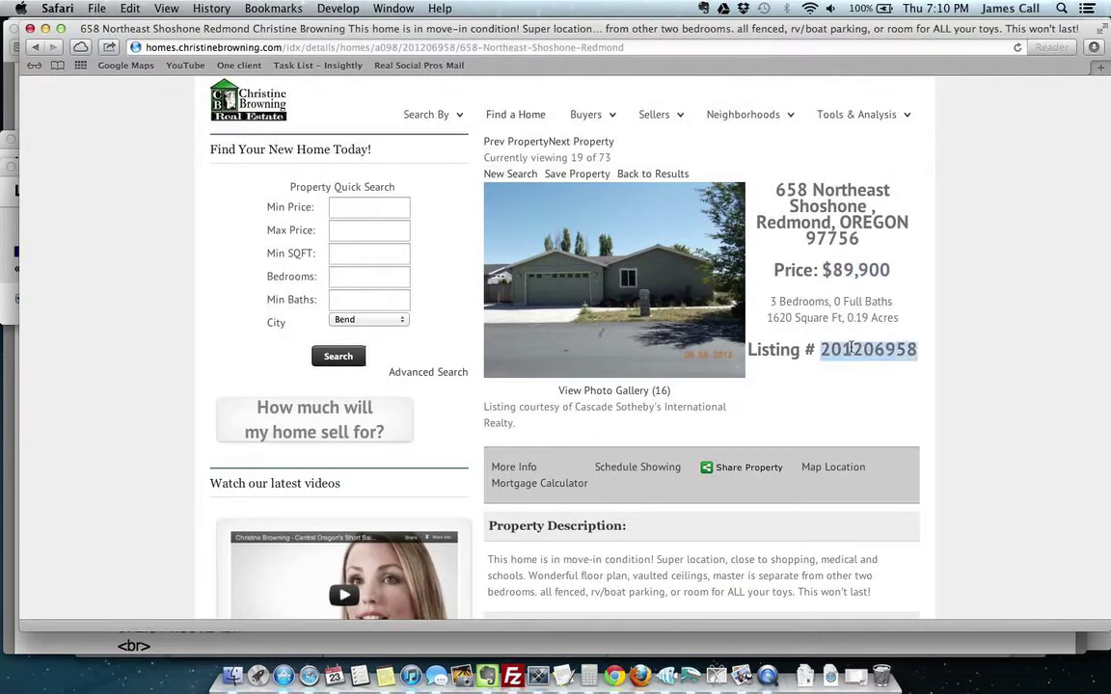
{"action": "key", "text": "super+Tab"}
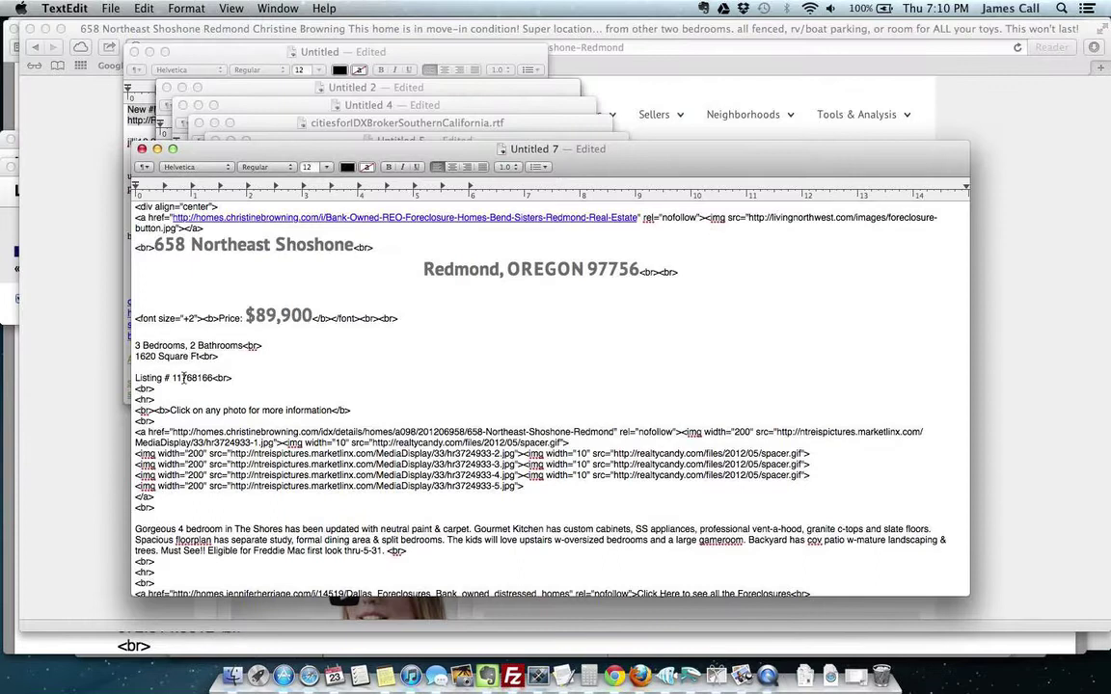
{"action": "double_click", "coordinate": [195, 378]}
{"action": "key", "text": "super+v"}
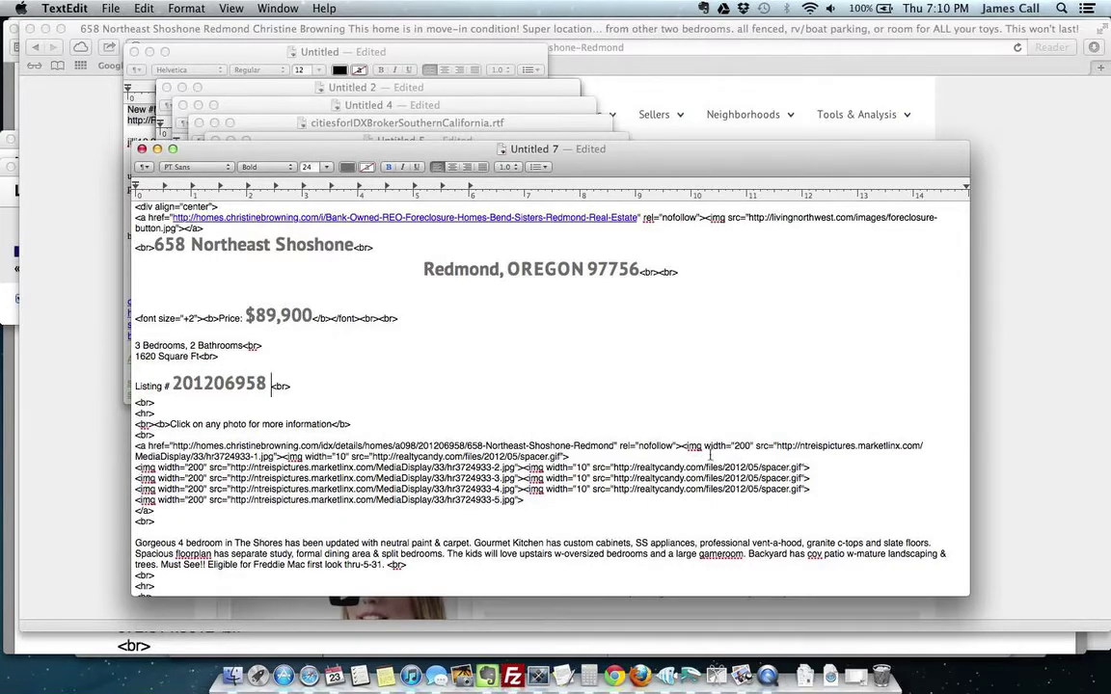
Step: Widen the Untitled 7 window and move it up and to the left
{"action": "left_click_drag", "start_coordinate": [983, 588], "coordinate": [1102, 575]}
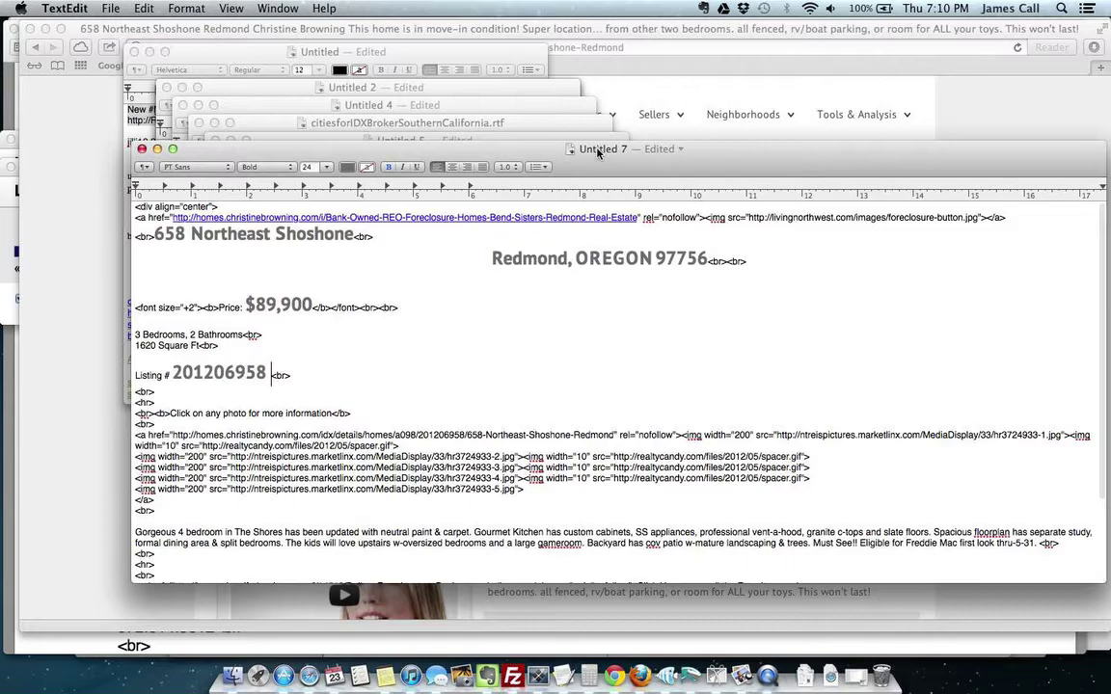
{"action": "left_click_drag", "start_coordinate": [598, 151], "coordinate": [512, 74]}
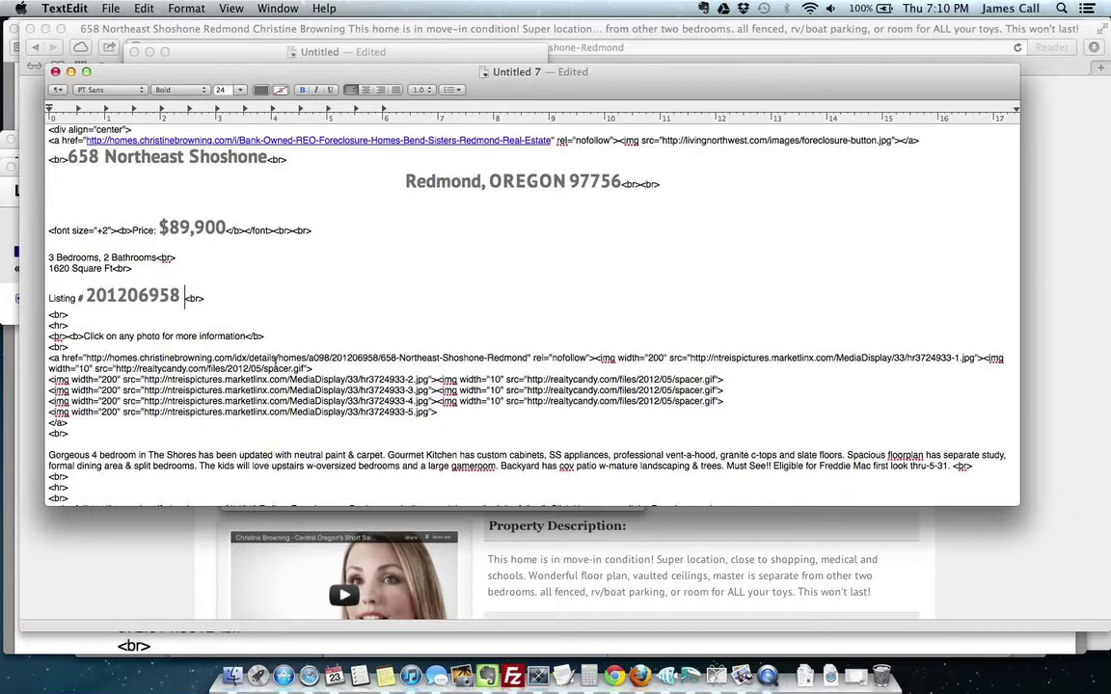
Step: Open the listing's photo gallery in Safari and copy the main house photo's image address
{"action": "left_click", "coordinate": [707, 550]}
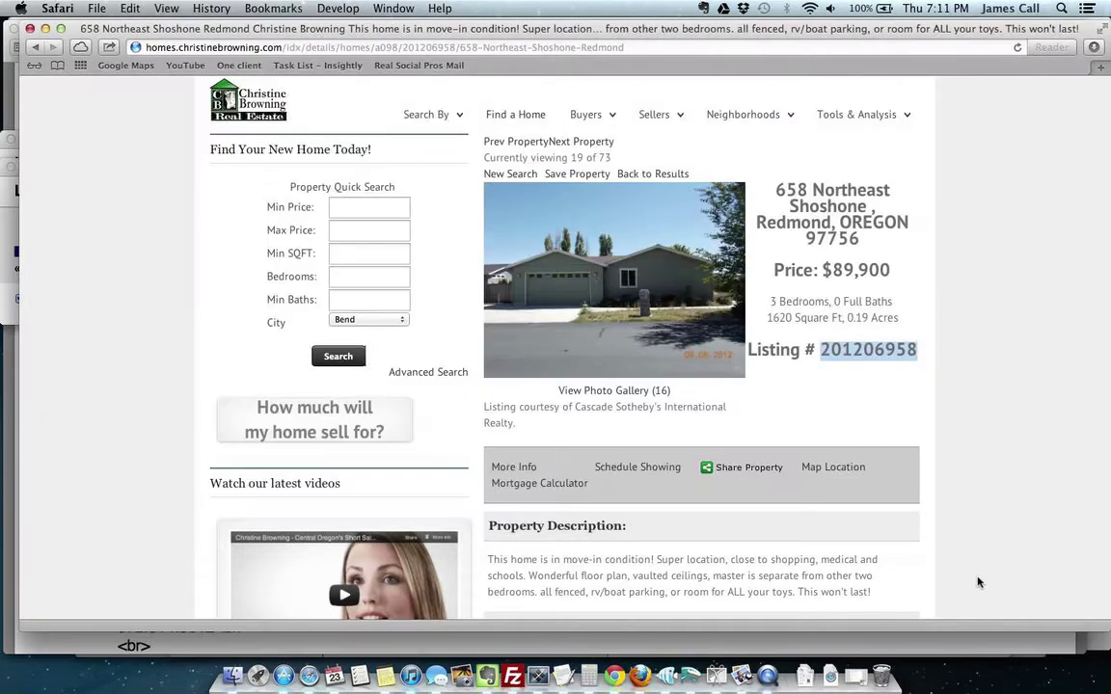
{"action": "left_click", "coordinate": [618, 393]}
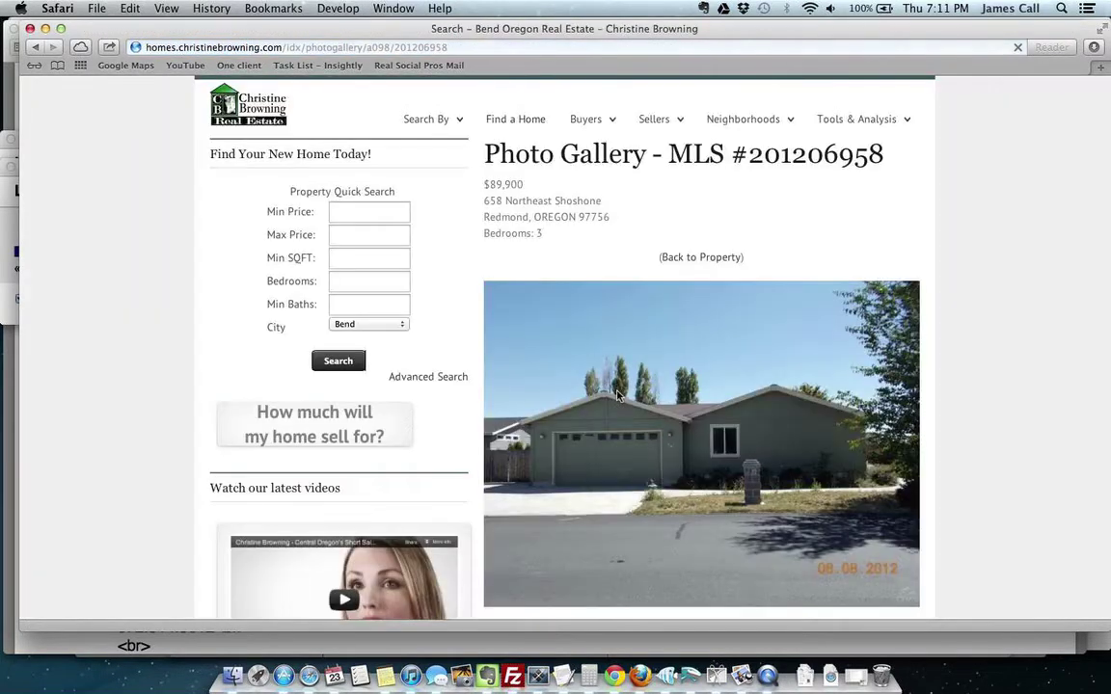
{"action": "scroll", "coordinate": [1032, 412], "scroll_direction": "down", "scroll_amount": 15}
{"action": "scroll", "coordinate": [1032, 414], "scroll_direction": "up", "scroll_amount": 20}
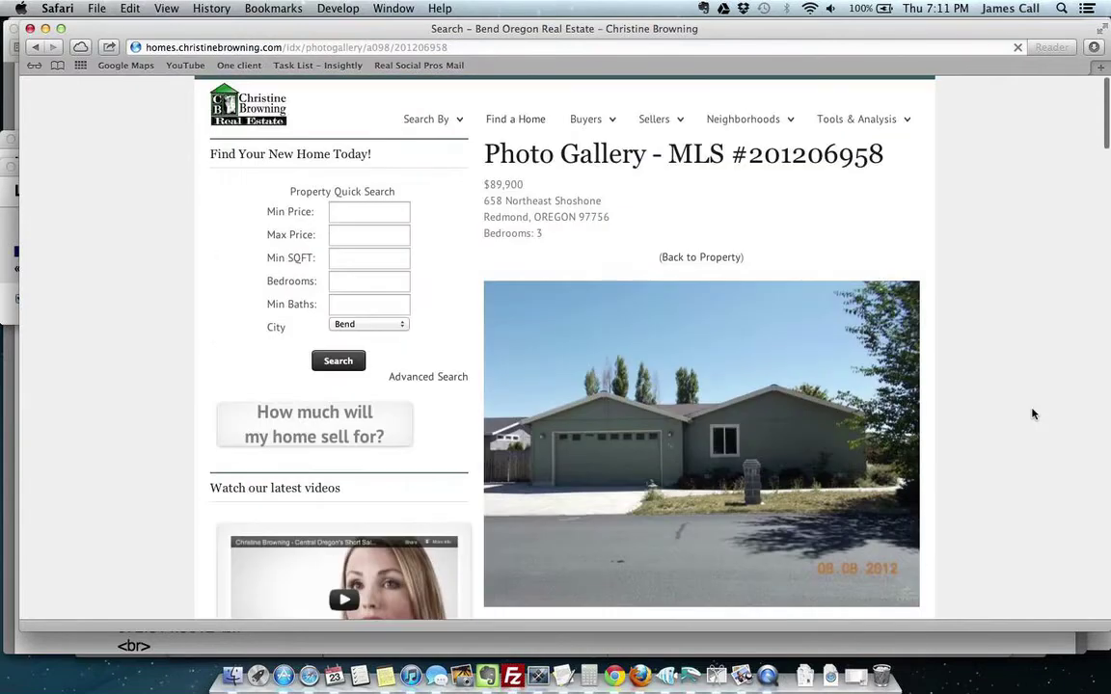
{"action": "right_click", "coordinate": [793, 413]}
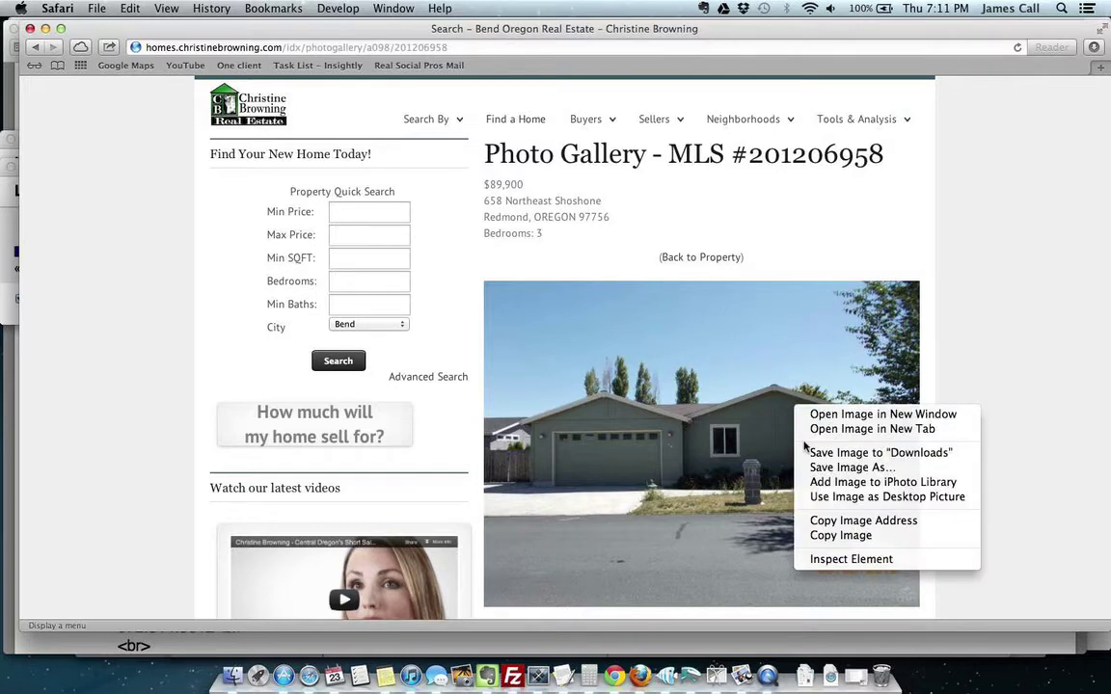
{"action": "left_click", "coordinate": [849, 521]}
Step: Load the copied 201206958.jpg address in a new Safari tab, then go back to the TextEdit ad
{"action": "key", "text": "super+t"}
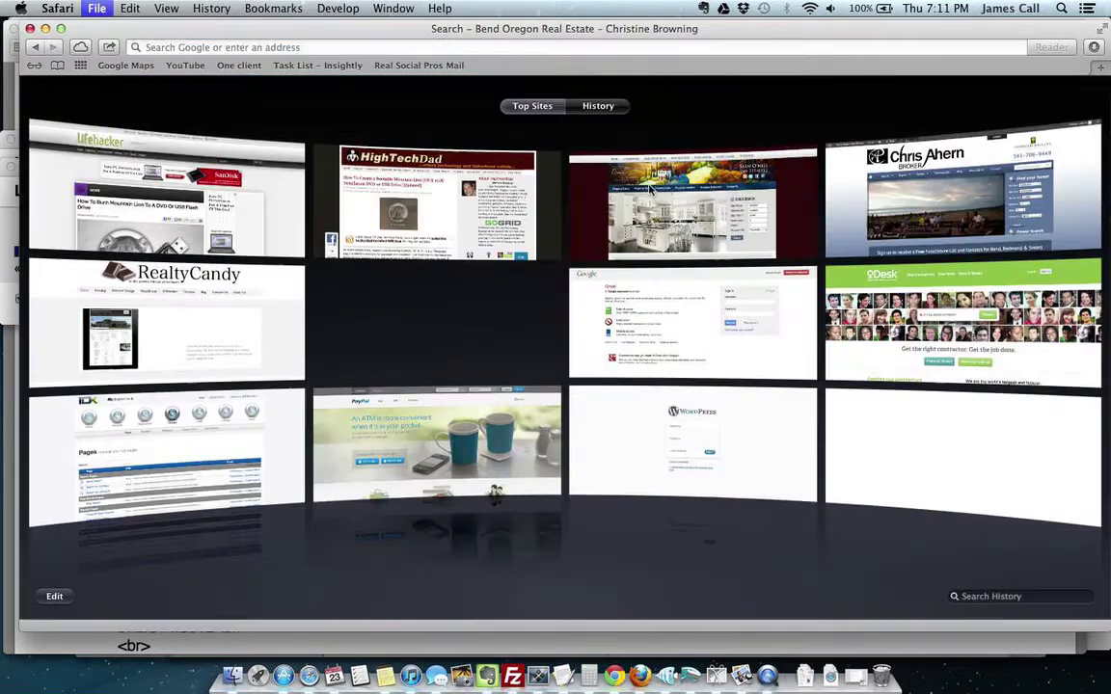
{"action": "type", "text": "http://www.centraloregonrealtors.com/listings/vga/201206958.jpg"}
{"action": "key", "text": "Return"}
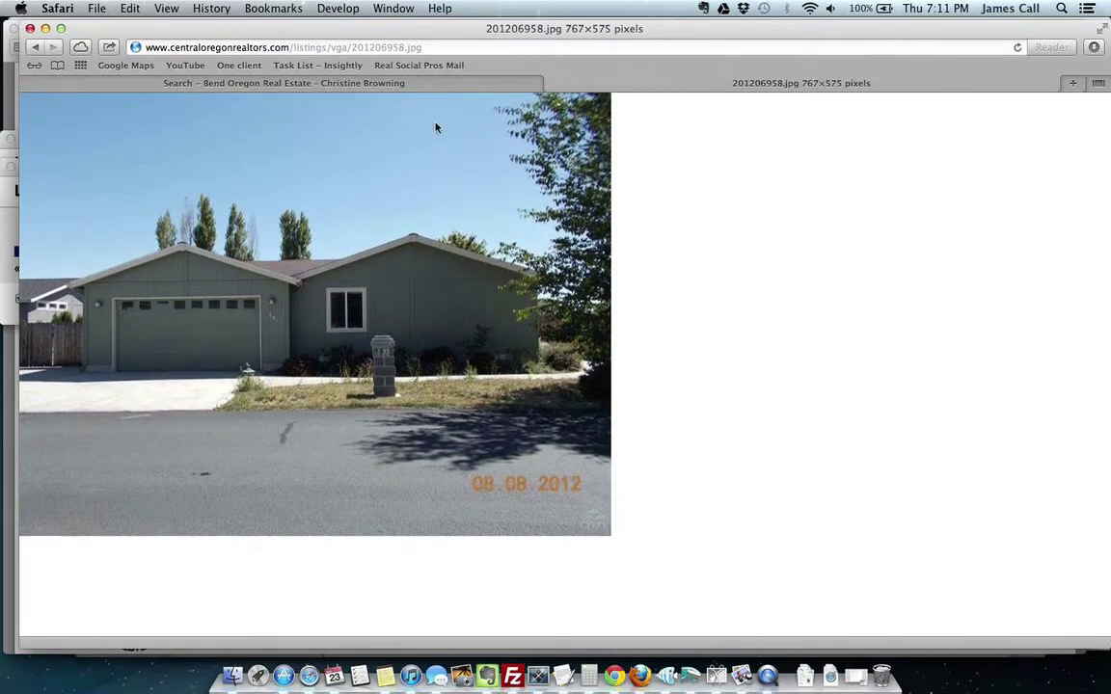
{"action": "key", "text": "super+Tab"}
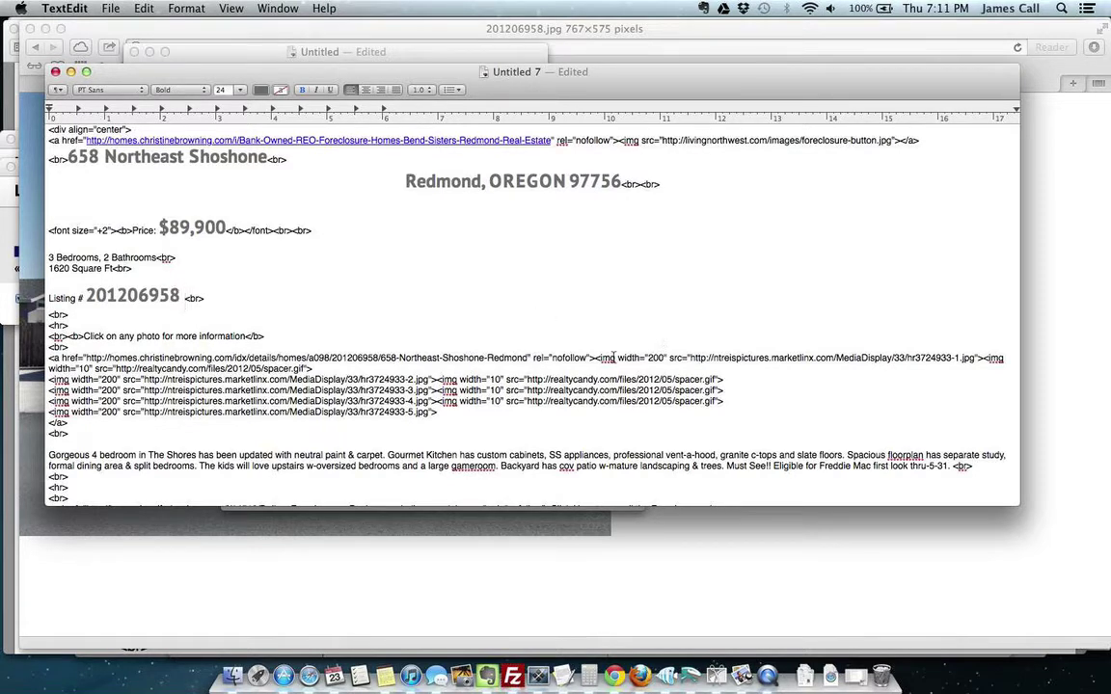
Step: Paste 201206958.jpg over the first image's old URL and copy the photo's full web address
{"action": "left_click_drag", "start_coordinate": [688, 357], "coordinate": [976, 359]}
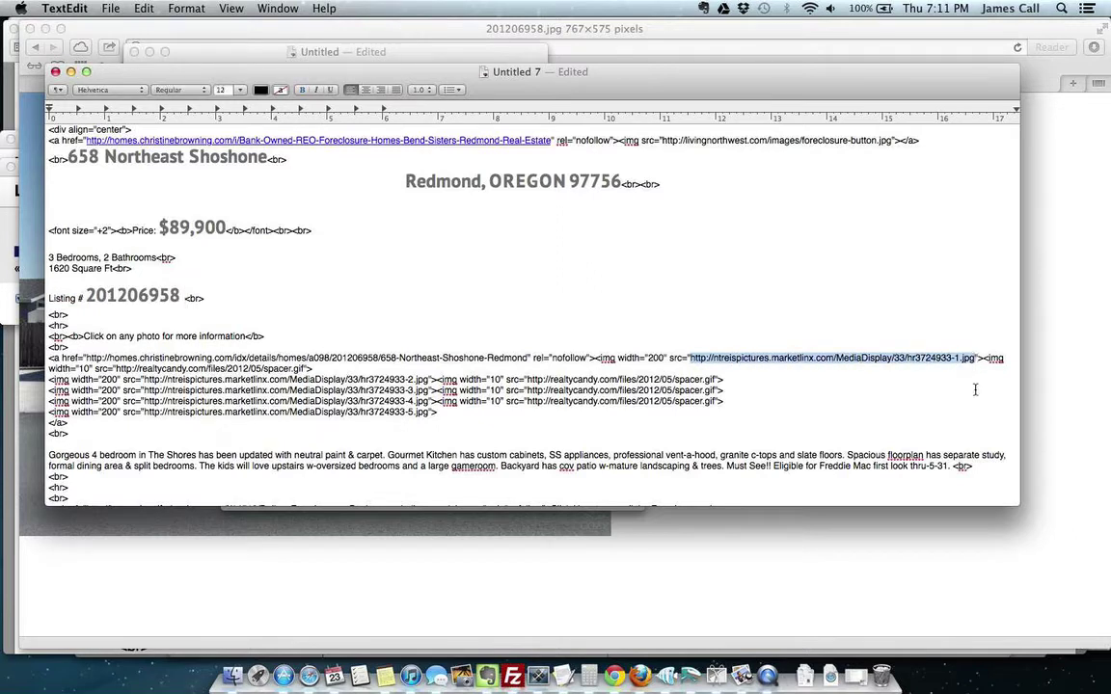
{"action": "type", "text": "201206958.jpg"}
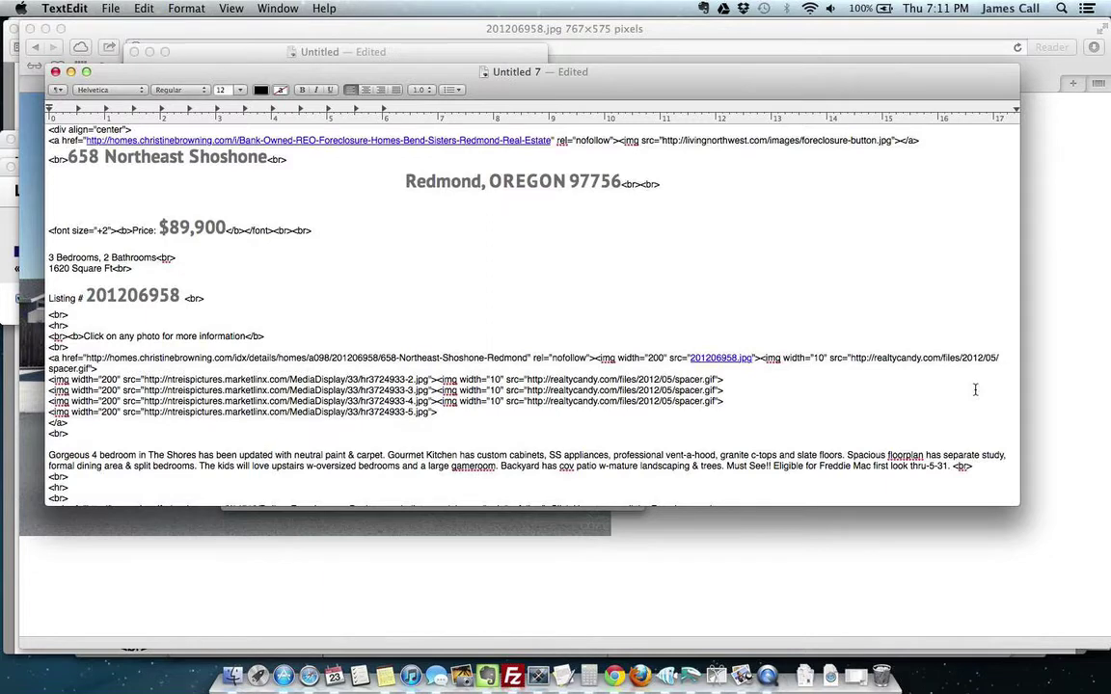
{"action": "left_click", "coordinate": [768, 521]}
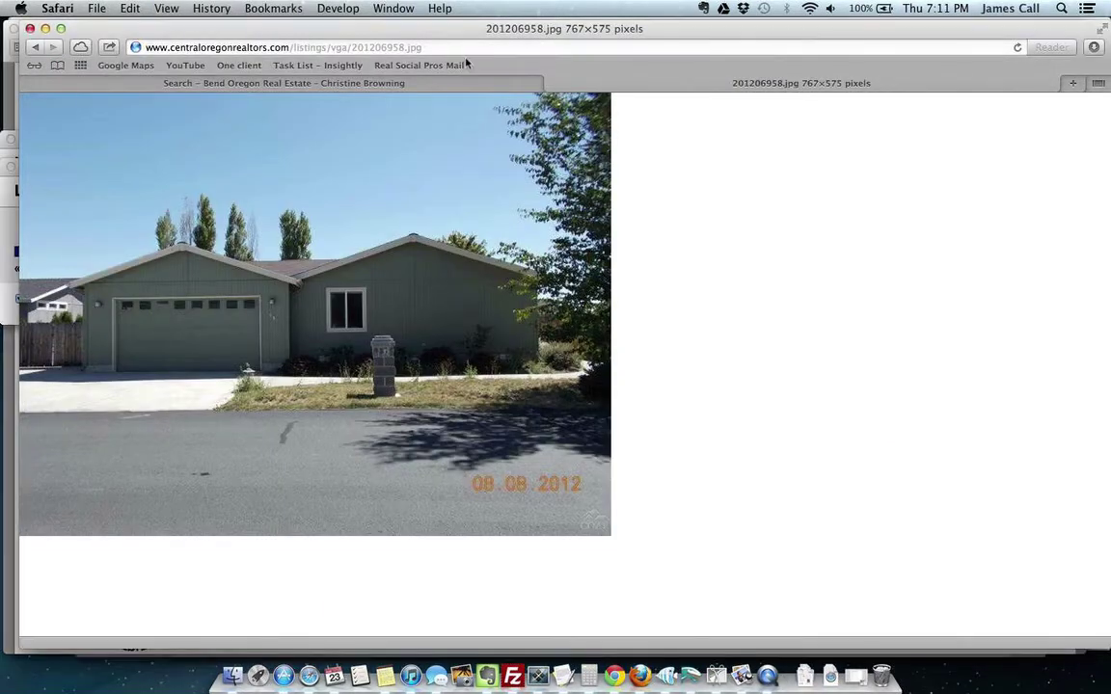
{"action": "left_click", "coordinate": [430, 48]}
{"action": "key", "text": "super+c"}
Step: Replace the bare file name with the full centraloregonrealtors.com/listings/vga/201206958.jpg URL
{"action": "key", "text": "super+Tab"}
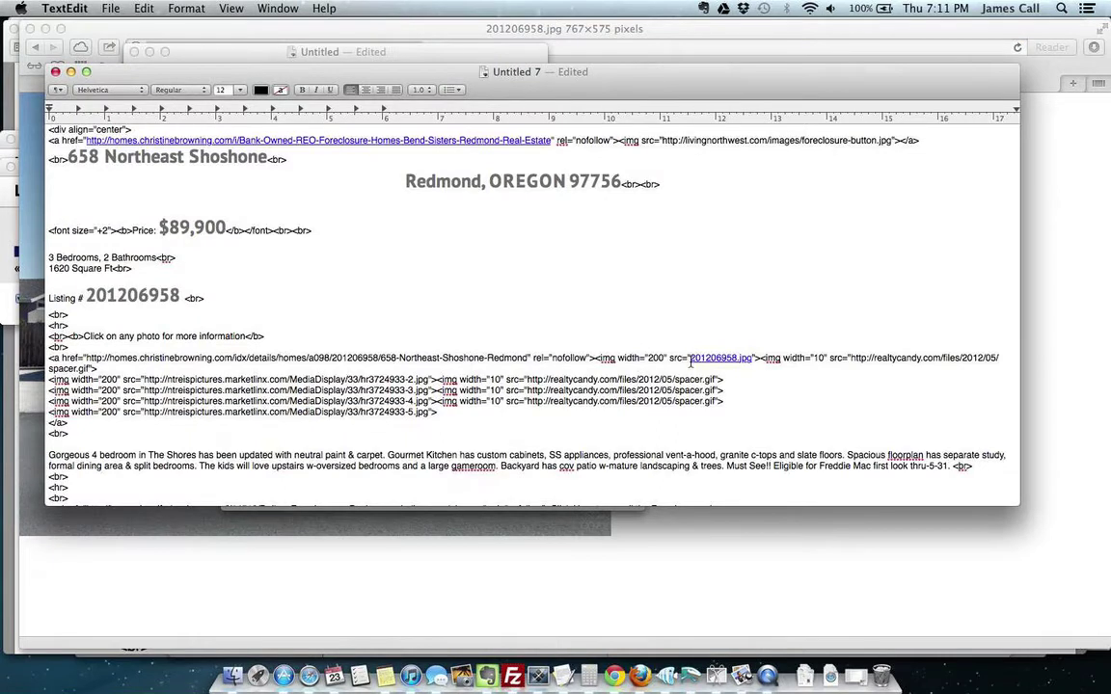
{"action": "left_click_drag", "start_coordinate": [690, 359], "coordinate": [749, 360]}
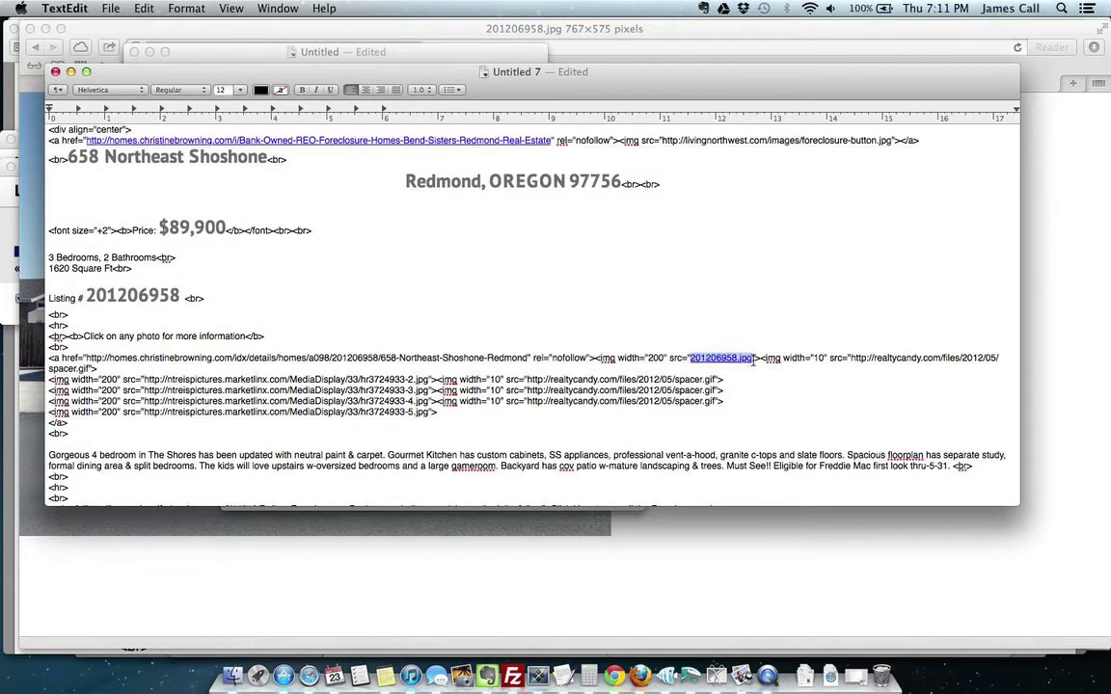
{"action": "key", "text": "super+v"}
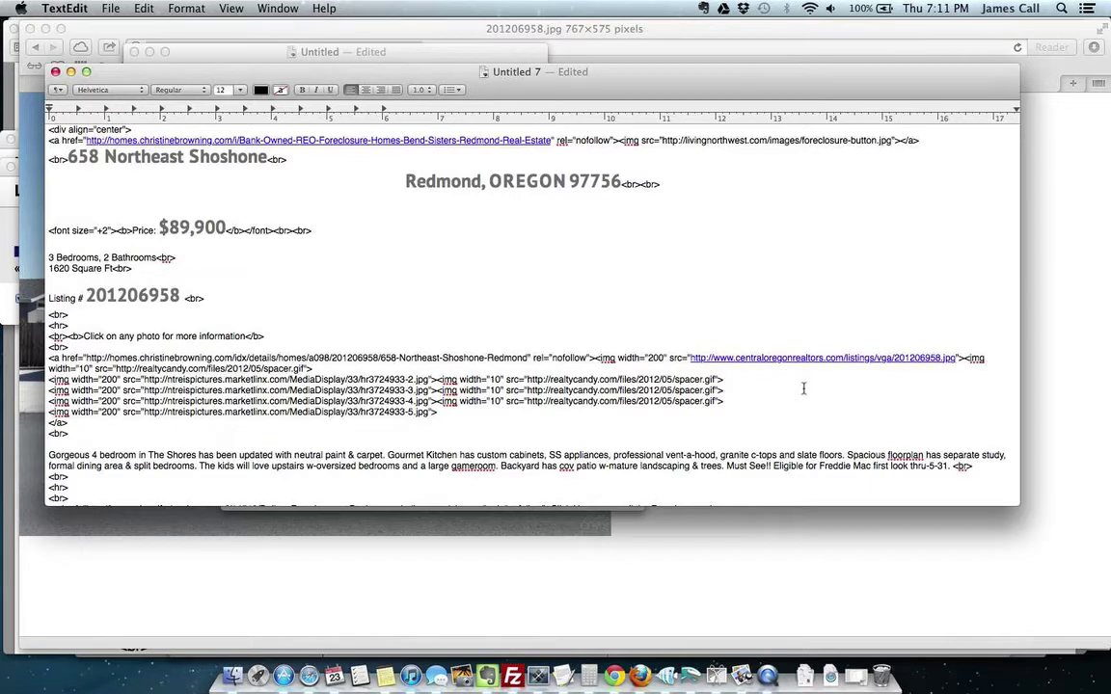
{"action": "left_click", "coordinate": [838, 567]}
{"action": "key", "text": "super+alt+1"}
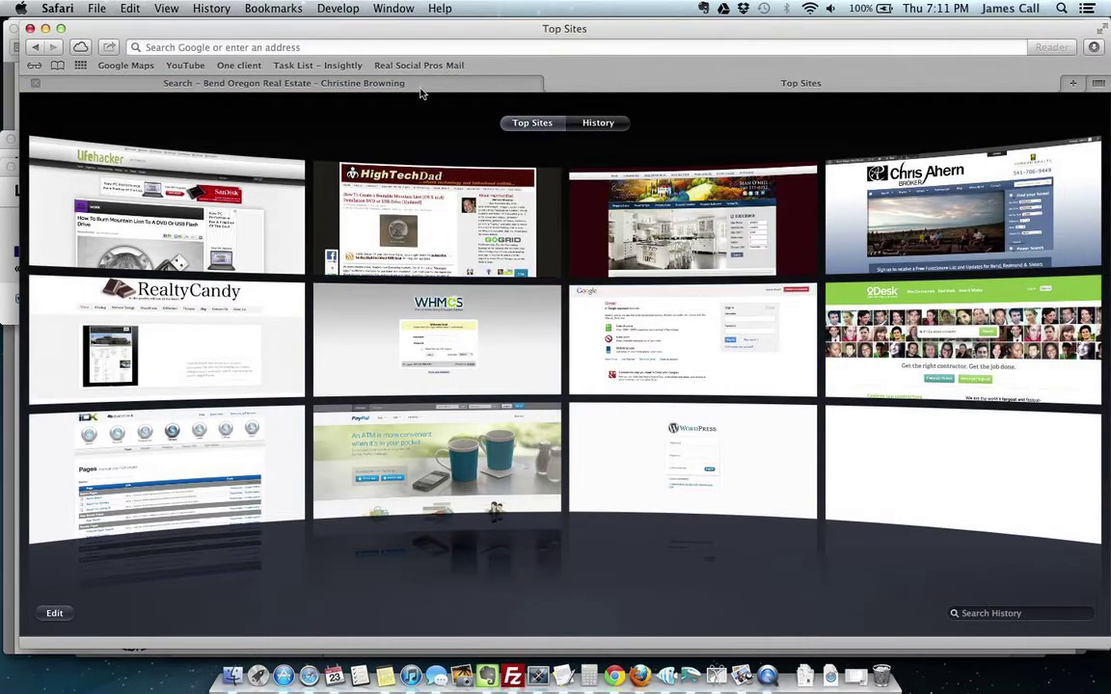
Step: Copy the second gallery photo's address and paste 201206958_01.jpg over the second image's old URL
{"action": "key", "text": "super+alt+1"}
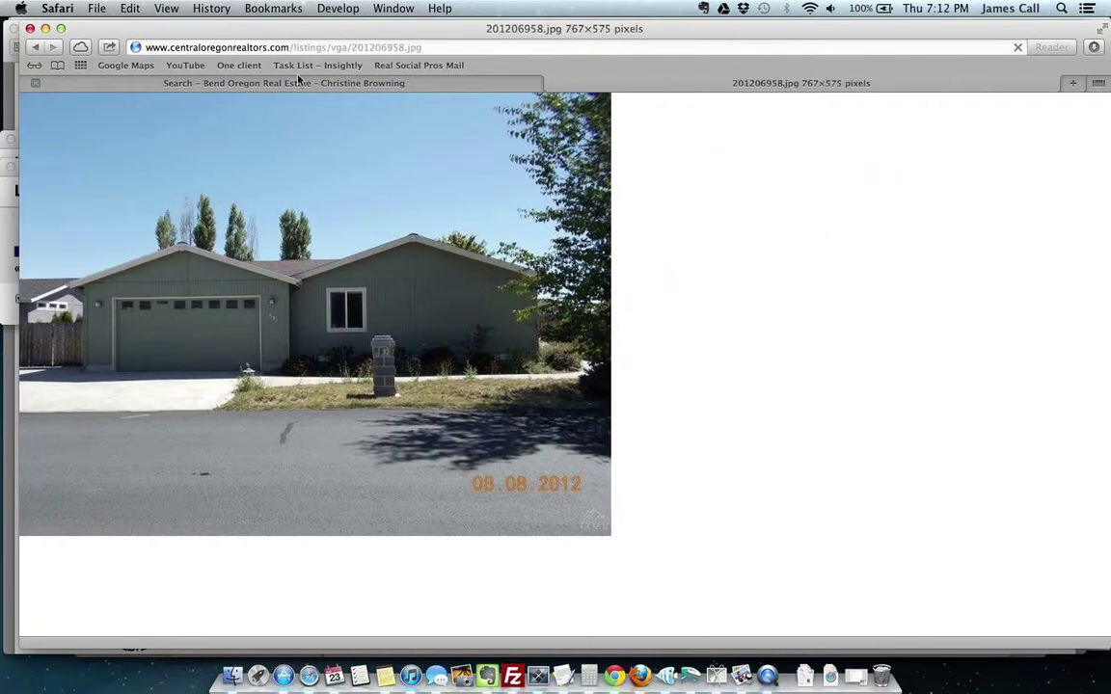
{"action": "left_click", "coordinate": [271, 83]}
{"action": "scroll", "coordinate": [1007, 499], "scroll_direction": "down", "scroll_amount": 5}
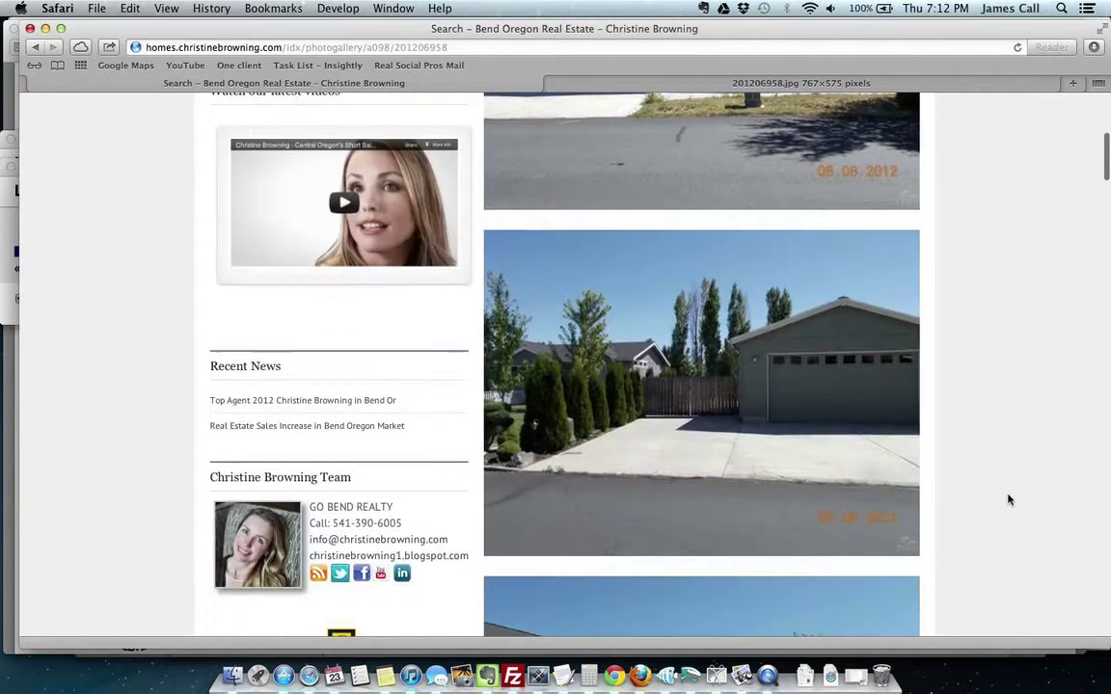
{"action": "right_click", "coordinate": [786, 434]}
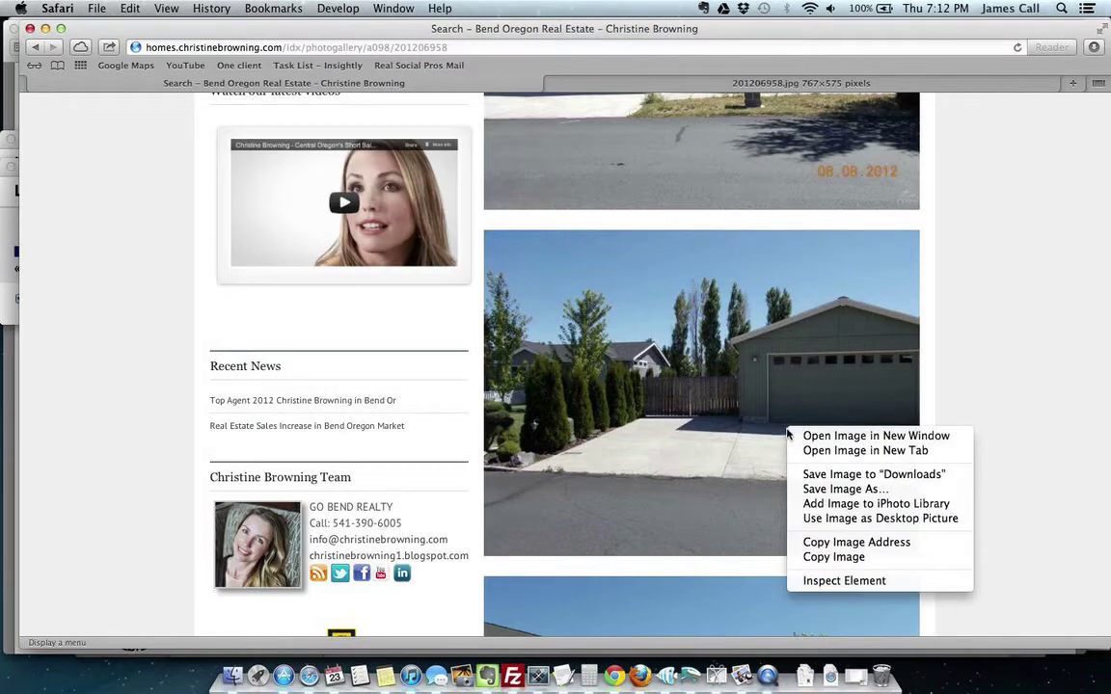
{"action": "left_click", "coordinate": [827, 543]}
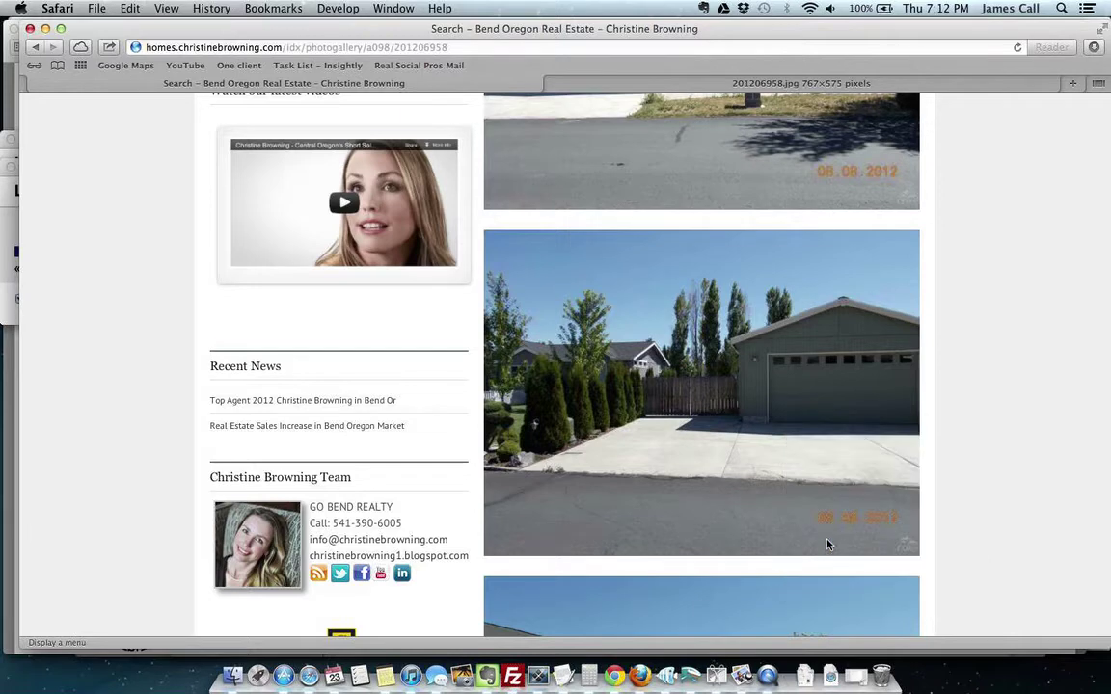
{"action": "key", "text": "super+Tab"}
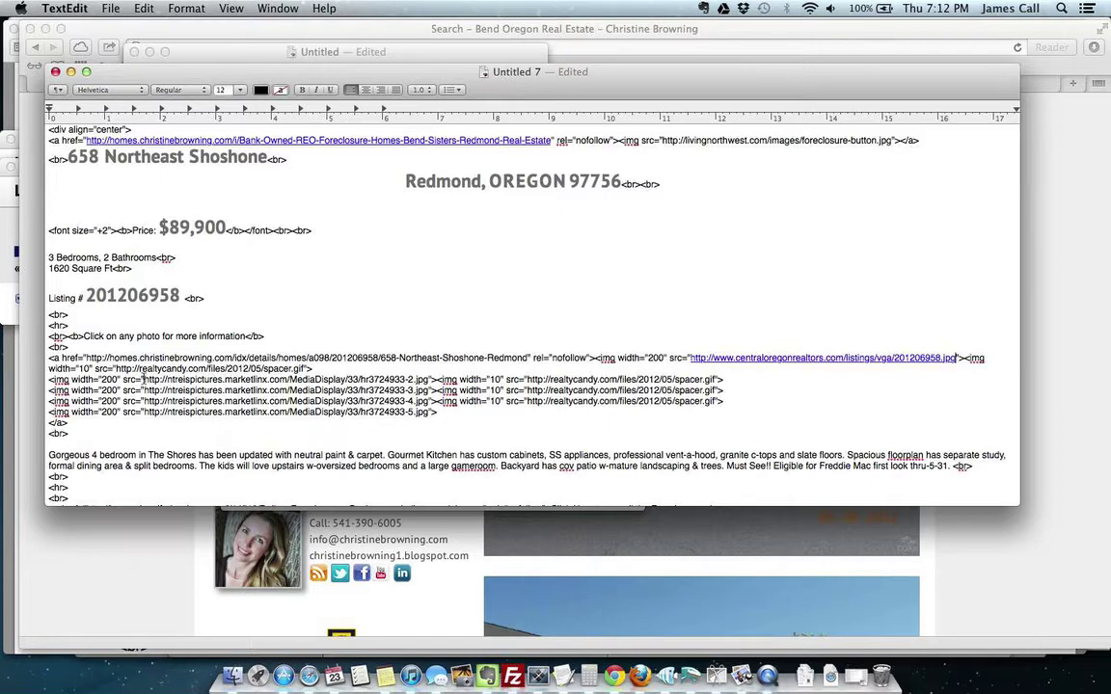
{"action": "left_click_drag", "start_coordinate": [143, 379], "coordinate": [430, 379]}
{"action": "key", "text": "super+v"}
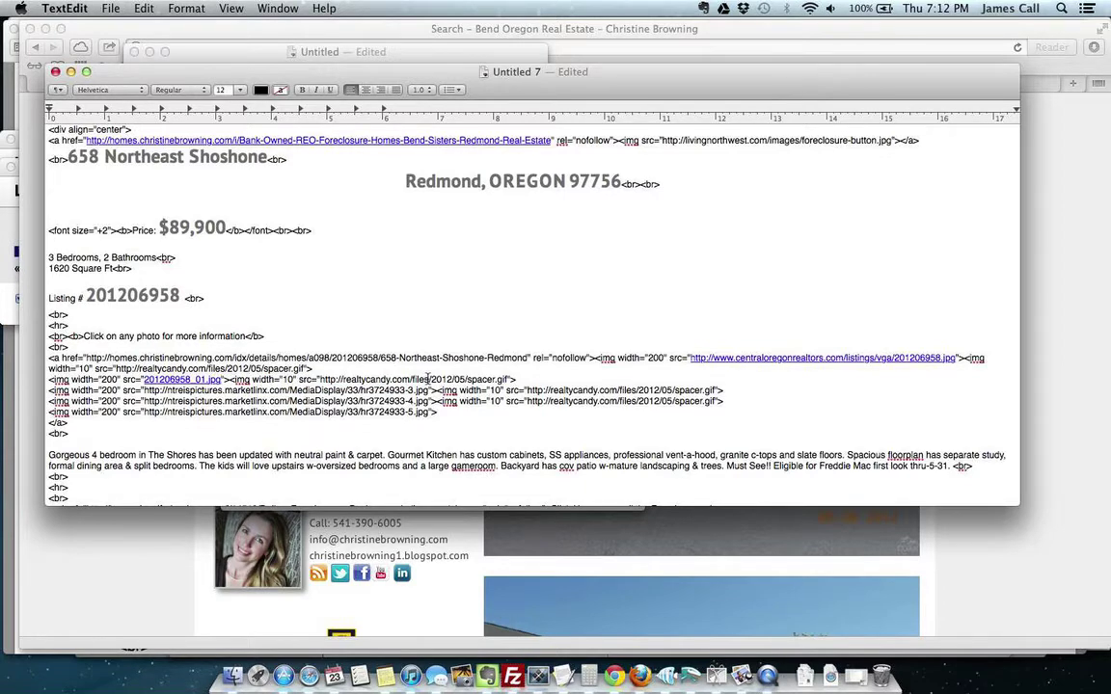
Step: Open the garage, house-side, deck and interior gallery photos each in their own Safari tab
{"action": "key", "text": "super+Tab"}
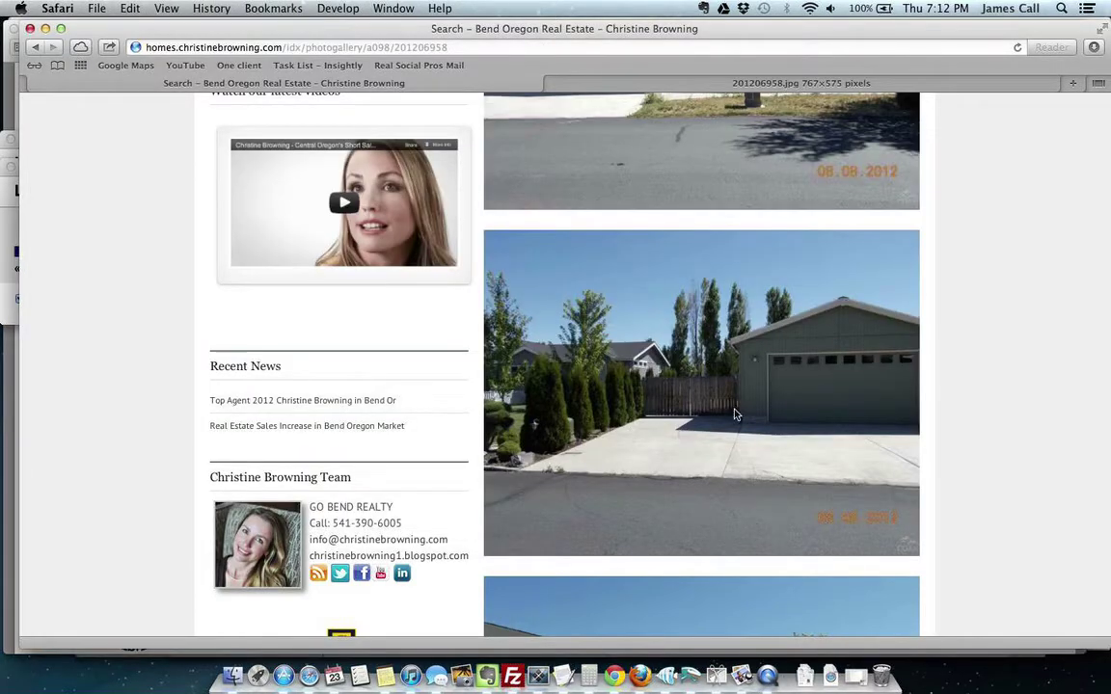
{"action": "scroll", "coordinate": [1010, 339], "scroll_direction": "up", "scroll_amount": 5}
{"action": "scroll", "coordinate": [1010, 339], "scroll_direction": "down", "scroll_amount": 4}
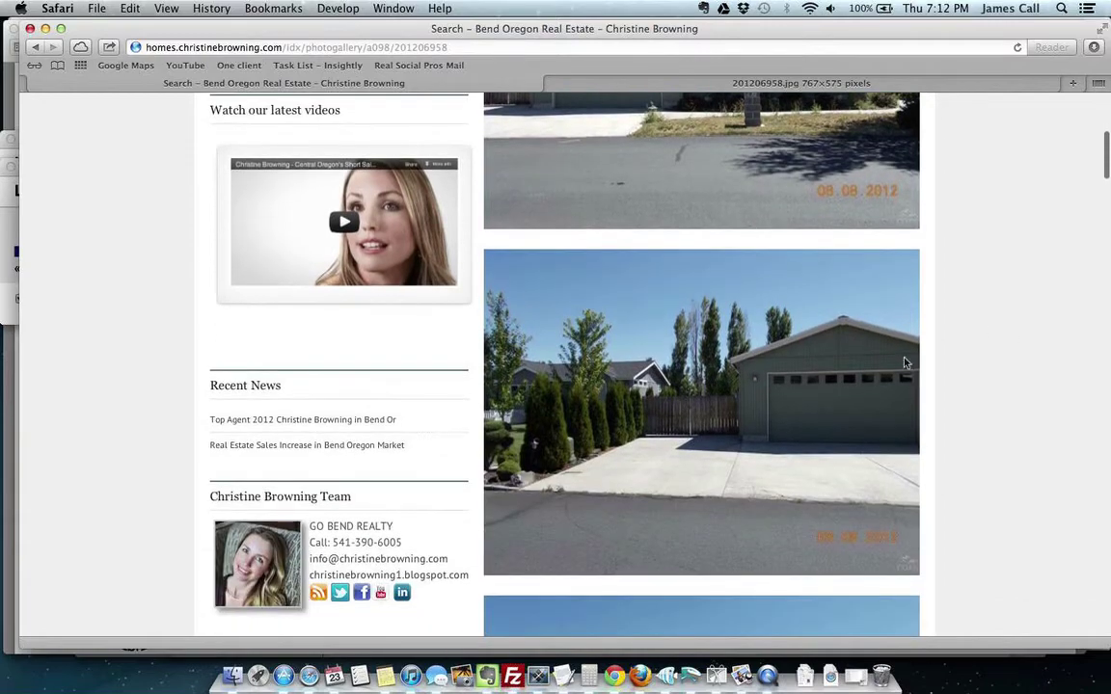
{"action": "left_click", "coordinate": [817, 367], "text": "ctrl"}
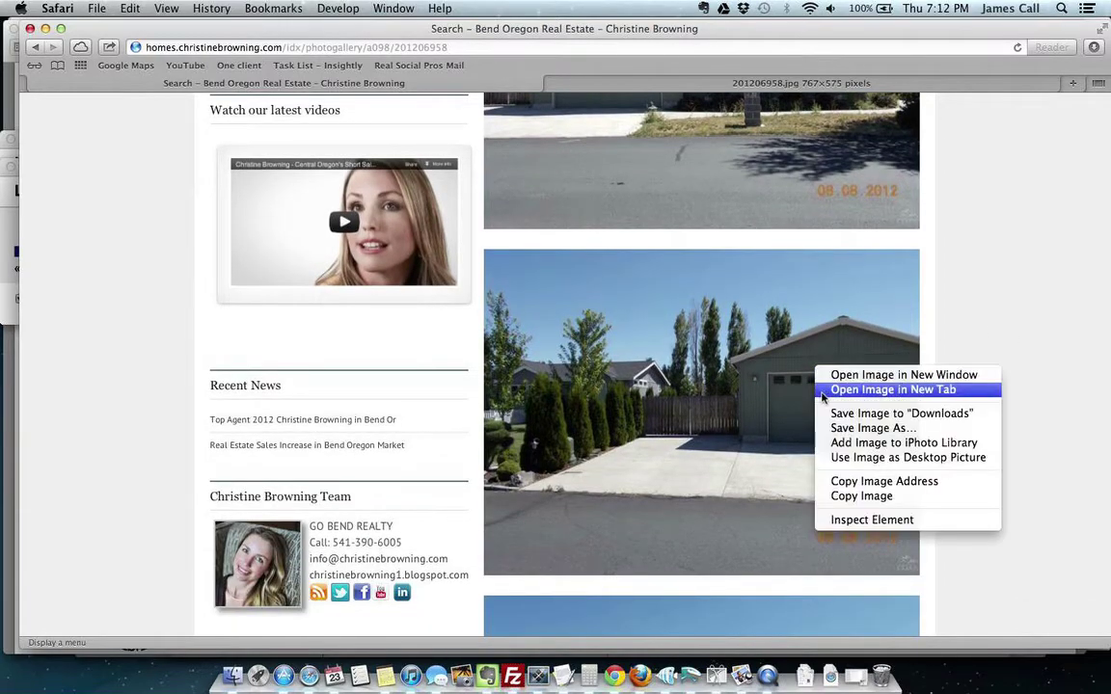
{"action": "left_click", "coordinate": [823, 390]}
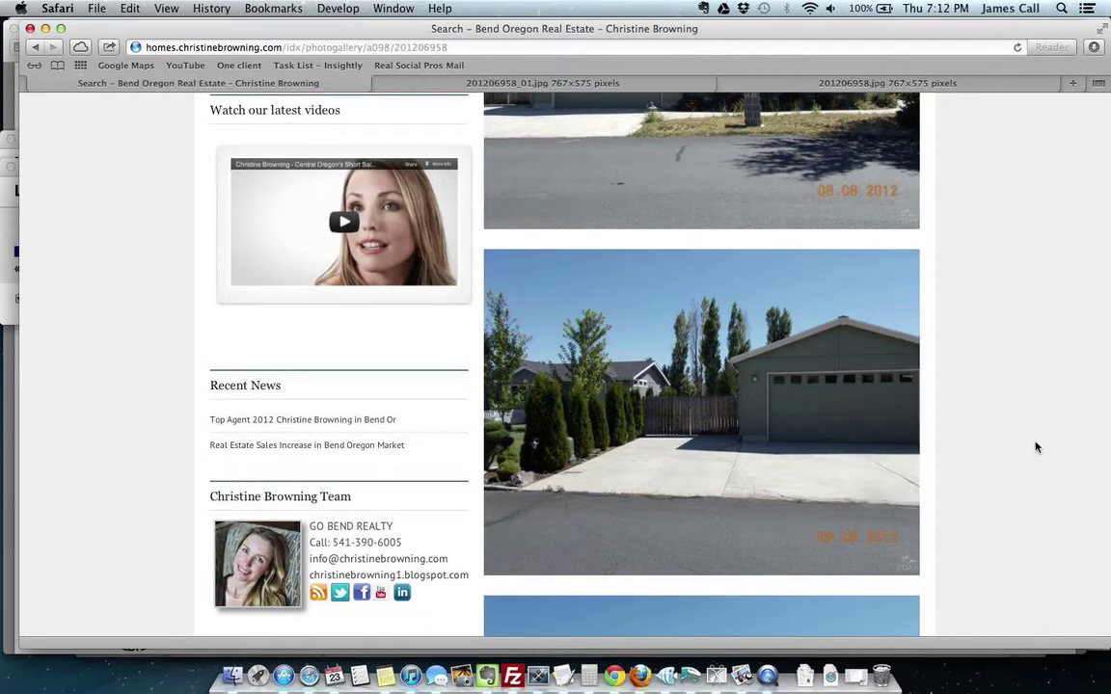
{"action": "scroll", "coordinate": [1036, 446], "scroll_direction": "down", "scroll_amount": 5}
{"action": "left_click", "coordinate": [753, 456], "text": "ctrl"}
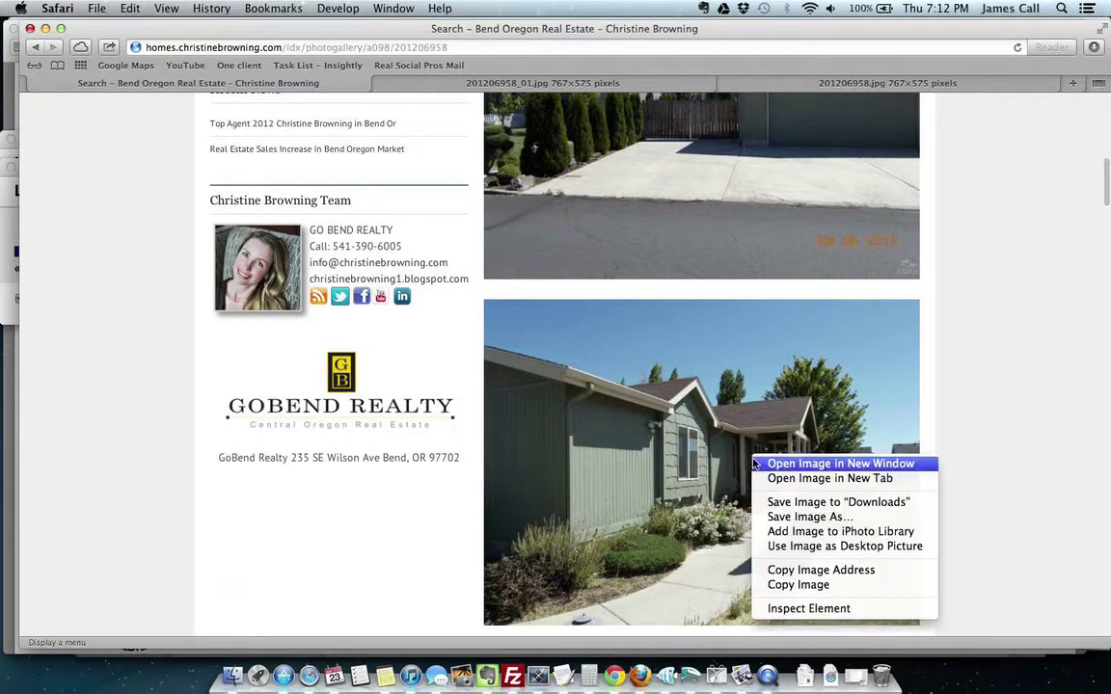
{"action": "left_click", "coordinate": [830, 478]}
{"action": "scroll", "coordinate": [1068, 465], "scroll_direction": "down", "scroll_amount": 10}
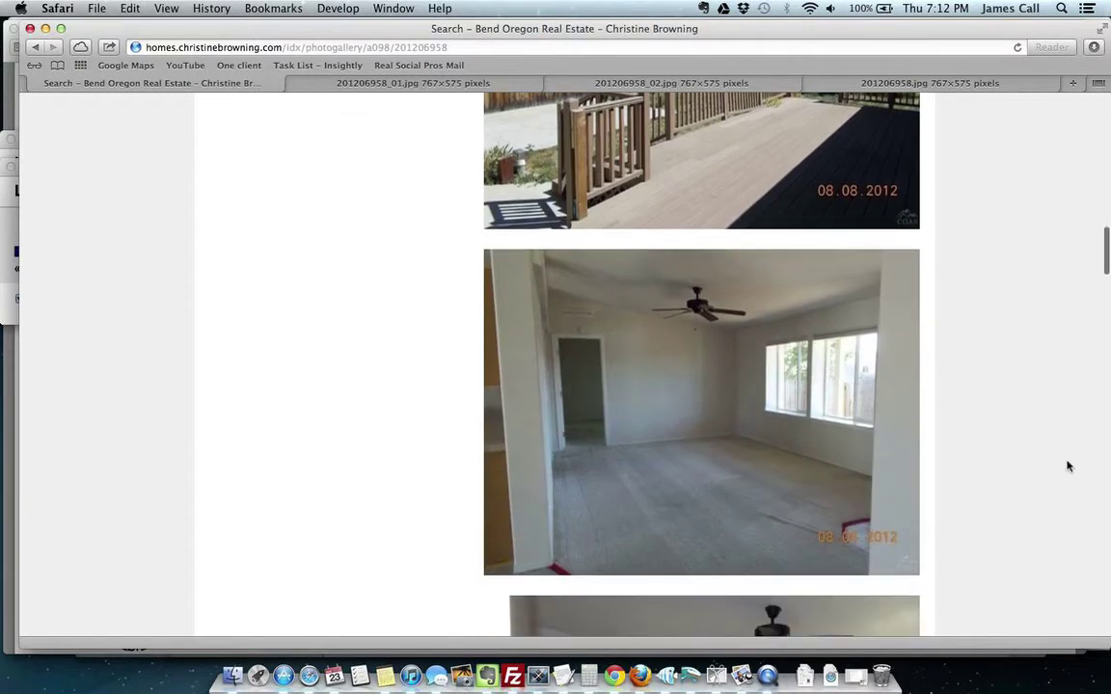
{"action": "left_click", "coordinate": [748, 157], "text": "ctrl"}
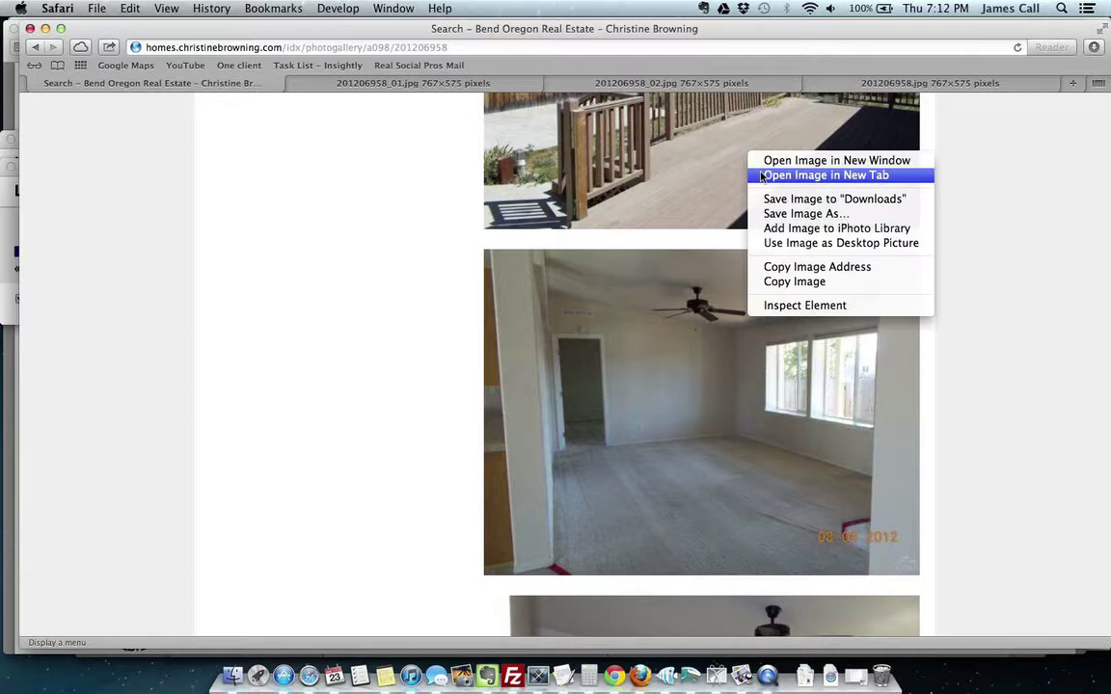
{"action": "left_click", "coordinate": [764, 174]}
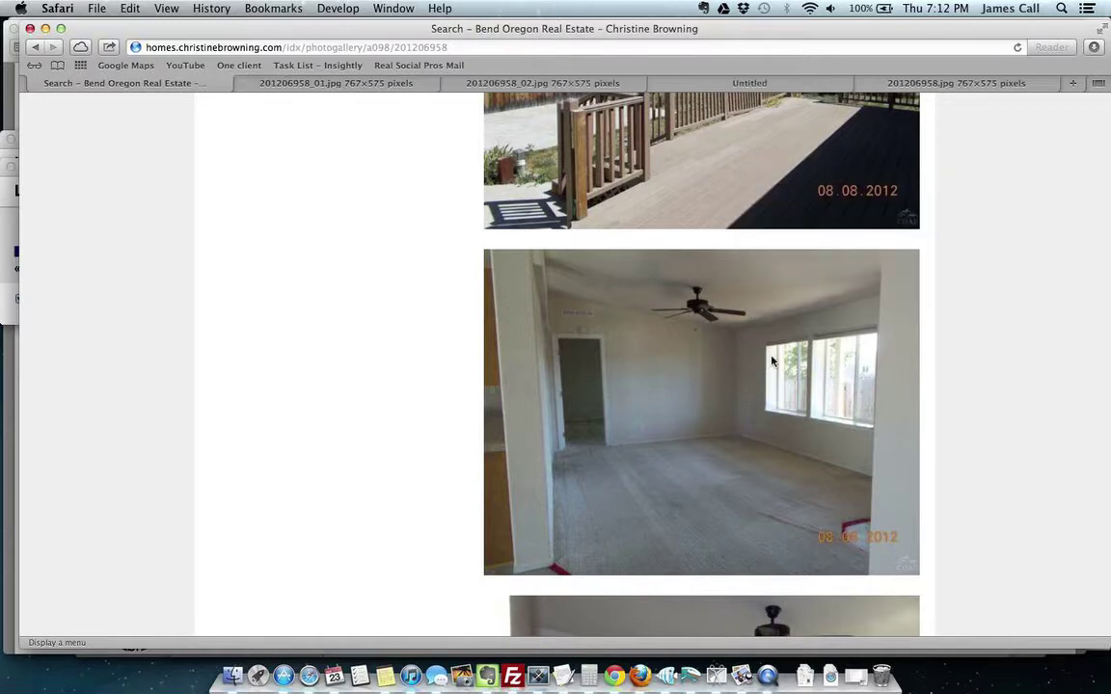
{"action": "left_click", "coordinate": [743, 440], "text": "ctrl"}
{"action": "left_click", "coordinate": [753, 460]}
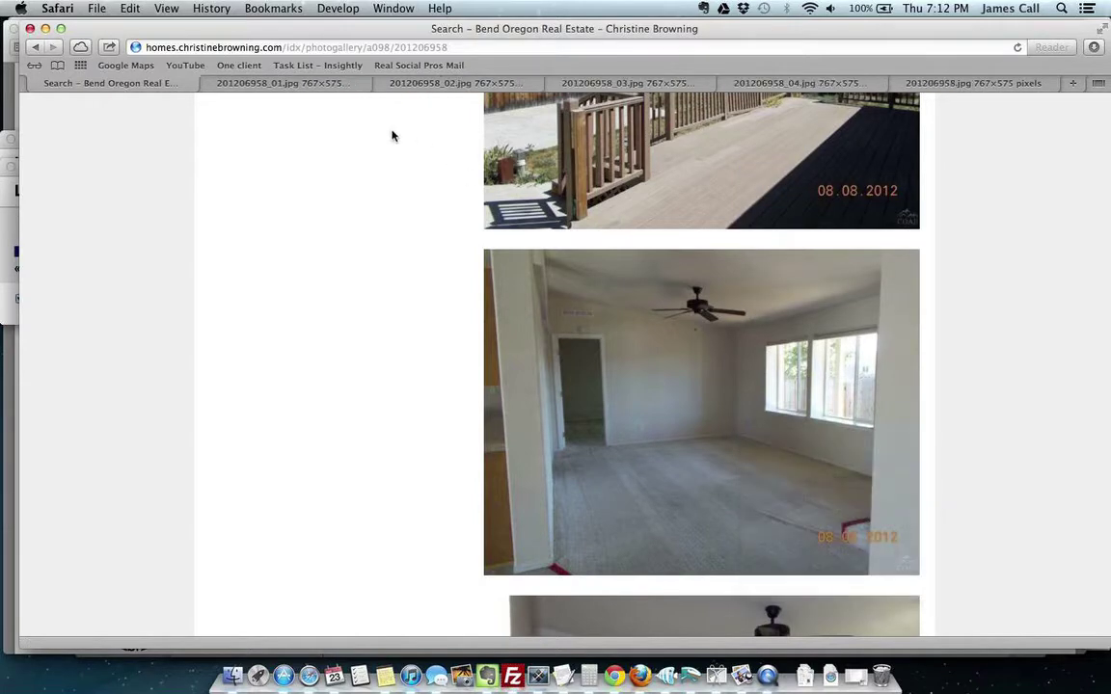
Step: Copy the full web address of the 201206958_01.jpg photo tab
{"action": "left_click", "coordinate": [309, 88]}
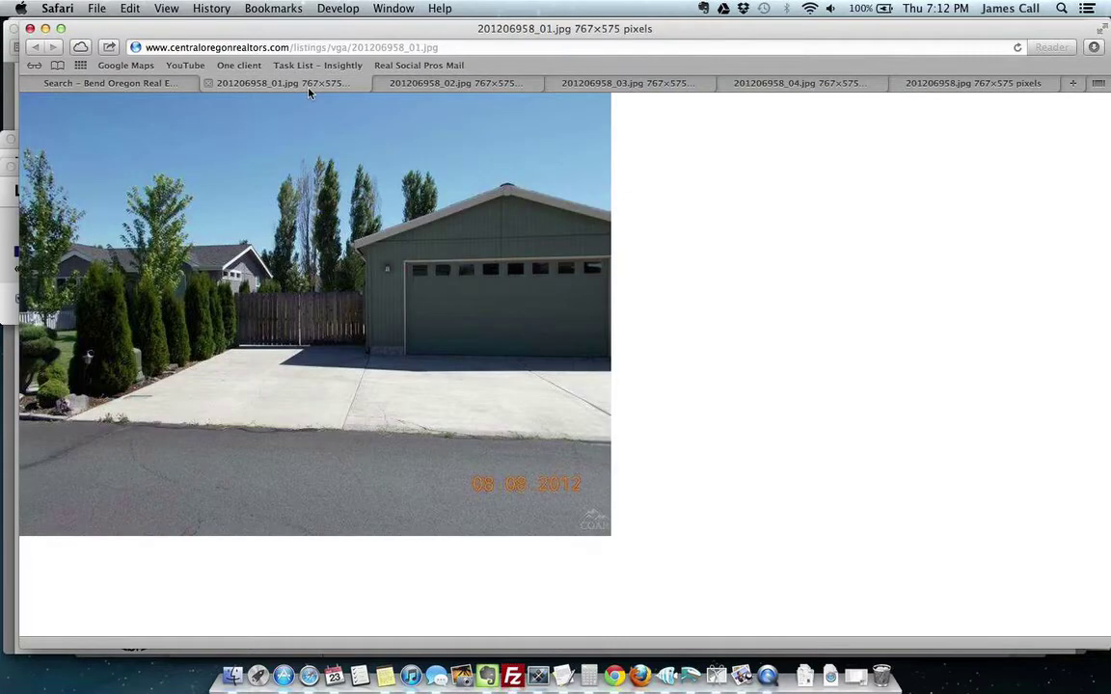
{"action": "left_click", "coordinate": [335, 47]}
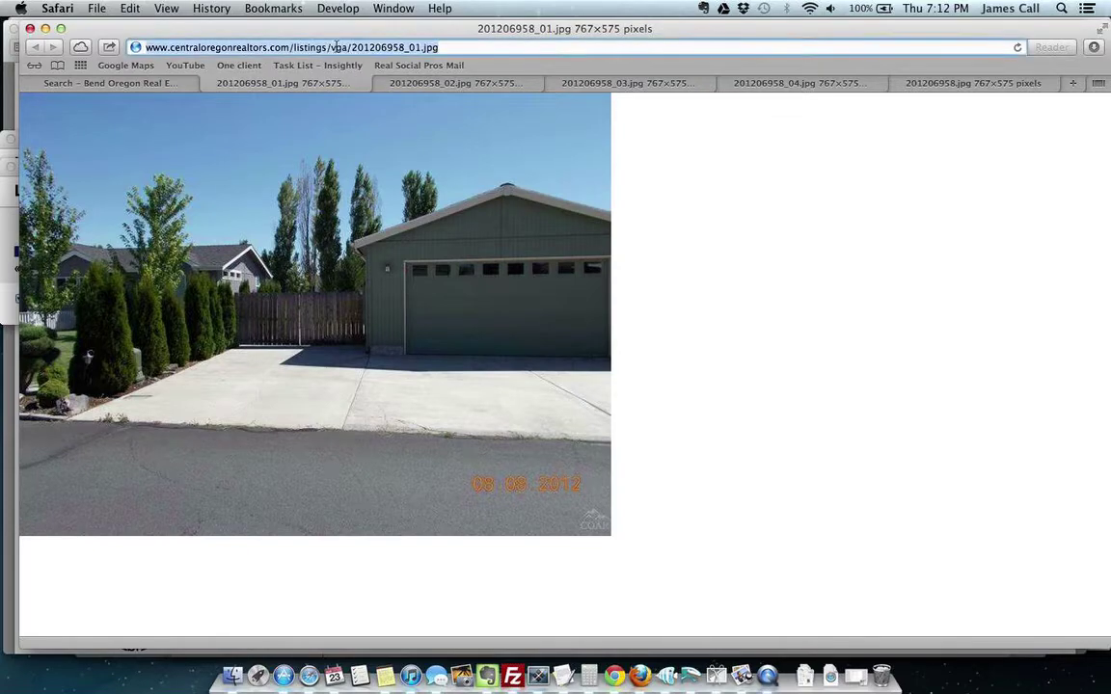
{"action": "key", "text": "super+c"}
{"action": "key", "text": "super+Tab"}
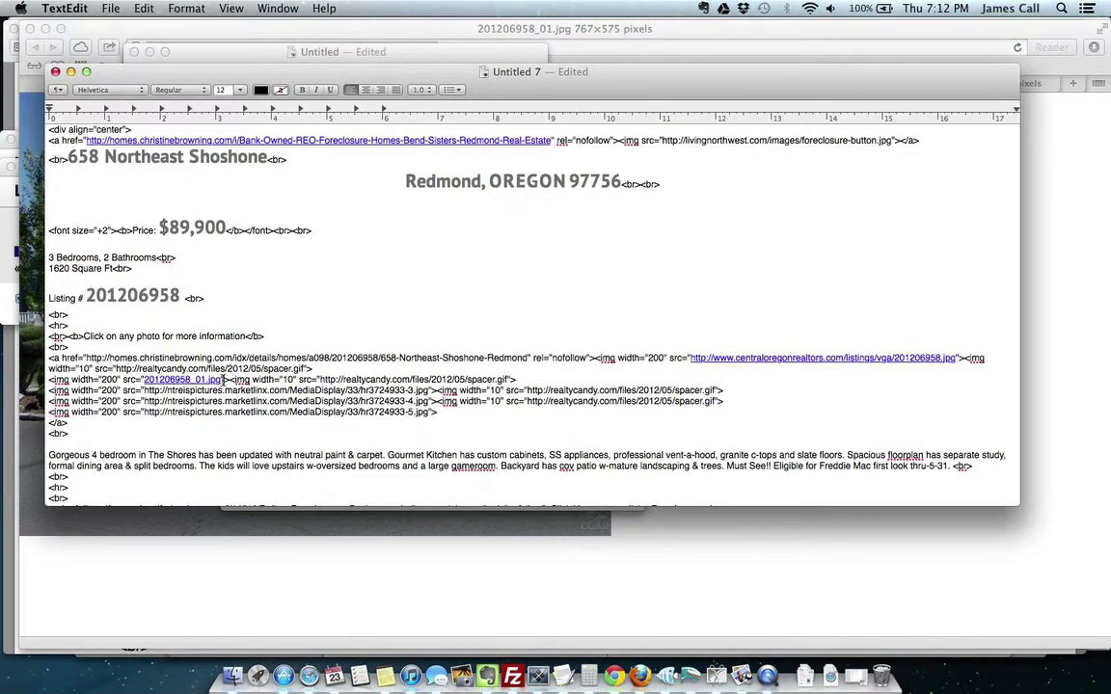
Step: Paste the 201206958_02.jpg centraloregonrealtors address over the next image line's old ntreispictures URL
{"action": "left_click_drag", "start_coordinate": [223, 379], "coordinate": [145, 380]}
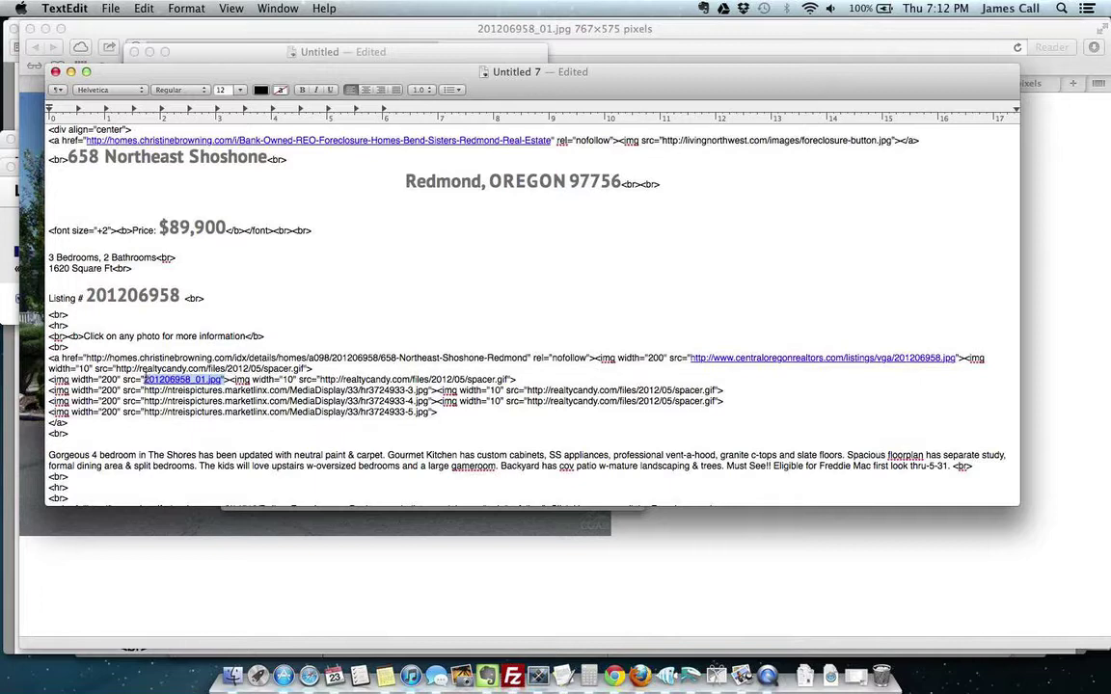
{"action": "key", "text": "super+c"}
{"action": "key", "text": "super+Tab"}
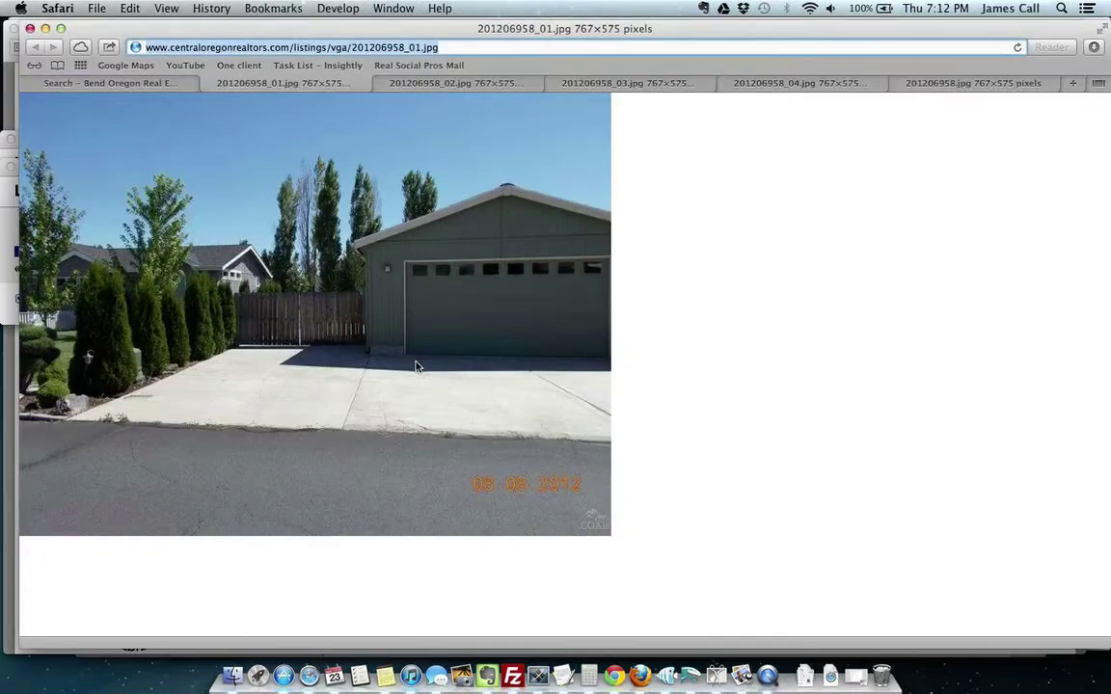
{"action": "left_click", "coordinate": [469, 85]}
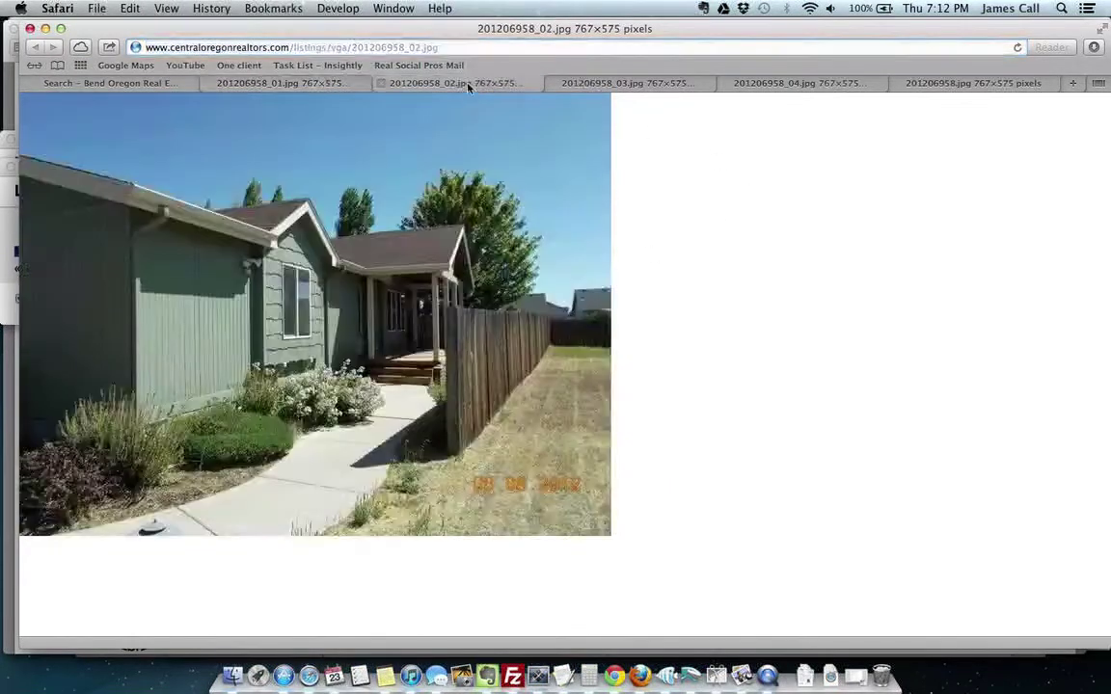
{"action": "left_click", "coordinate": [352, 46]}
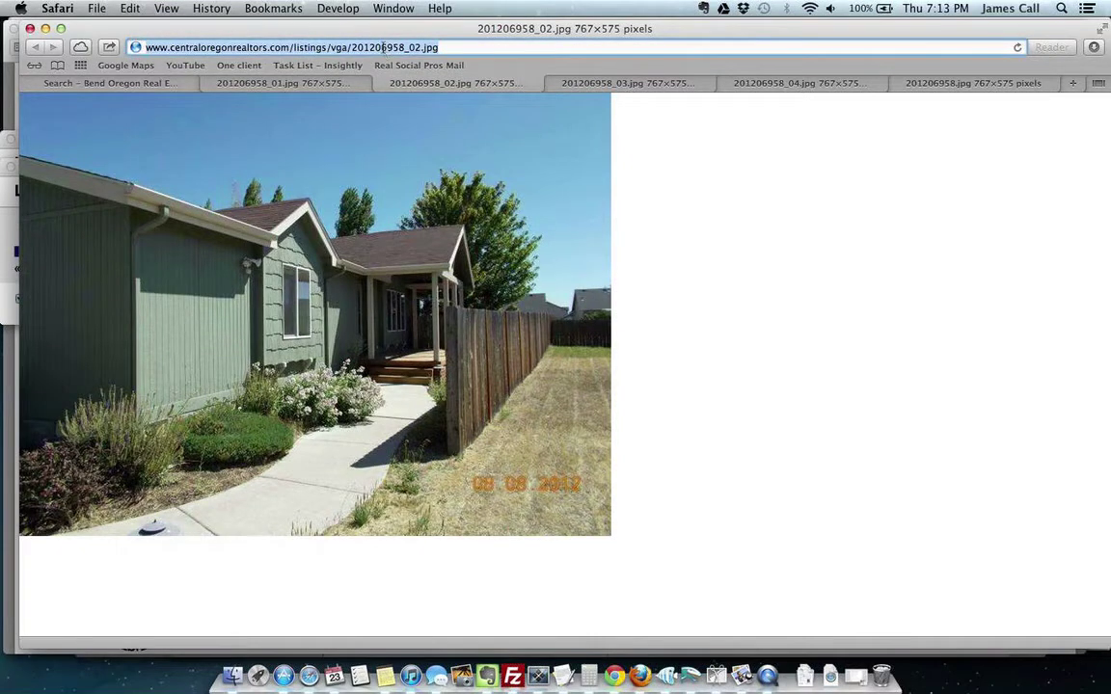
{"action": "key", "text": "super+Tab"}
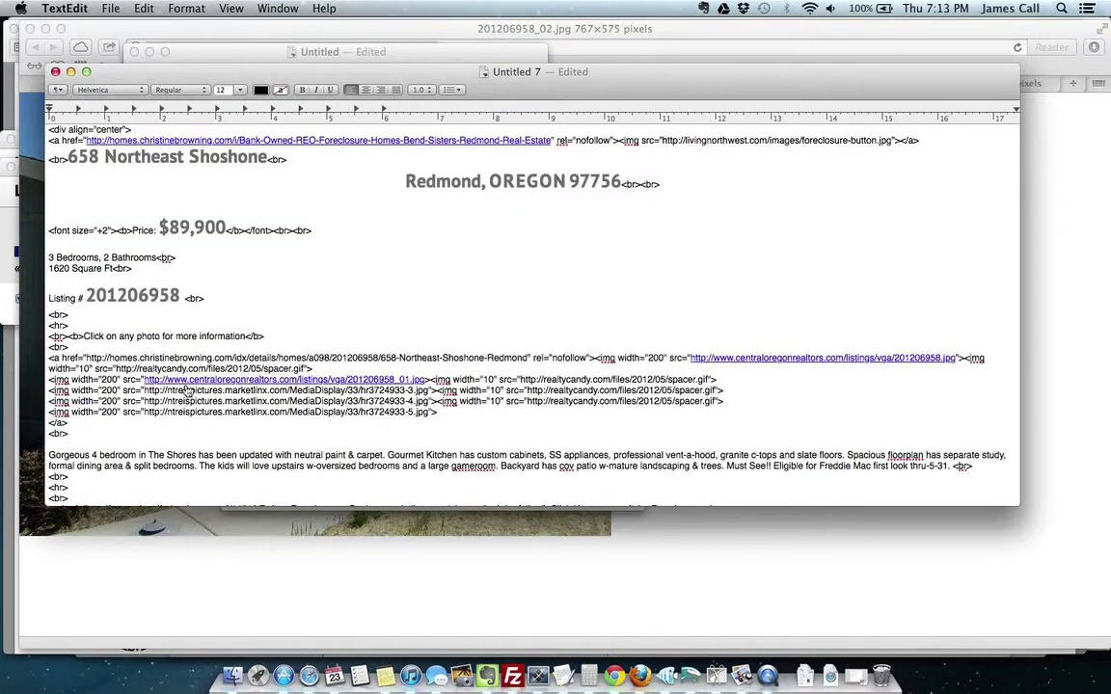
{"action": "left_click_drag", "start_coordinate": [143, 390], "coordinate": [427, 391]}
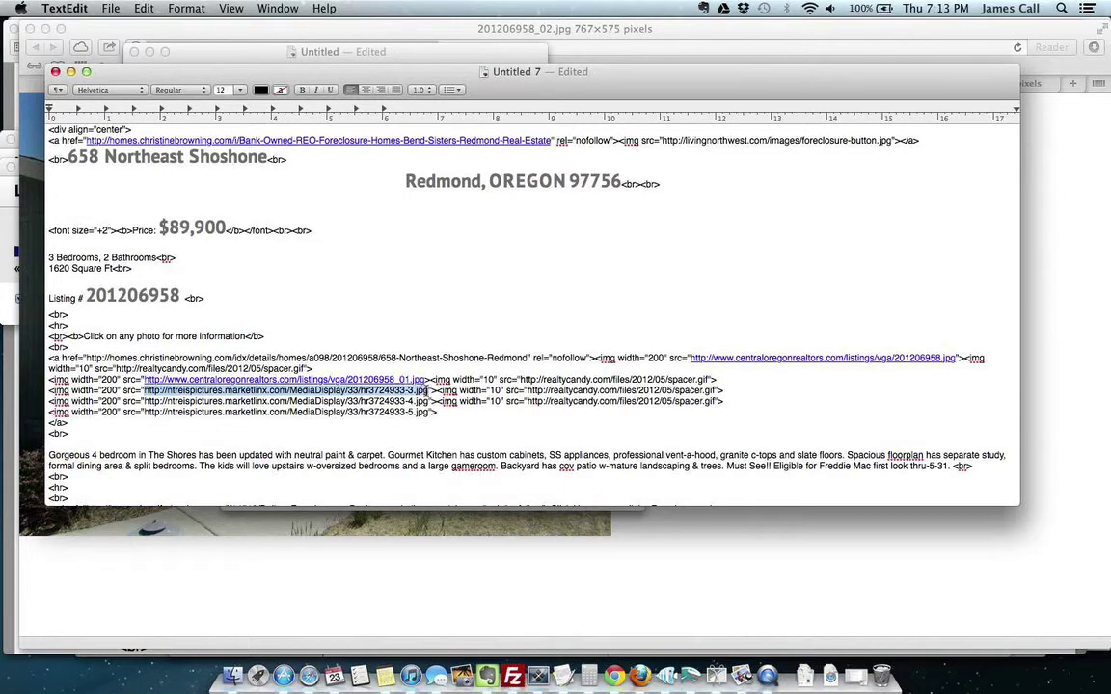
{"action": "key", "text": "super+v"}
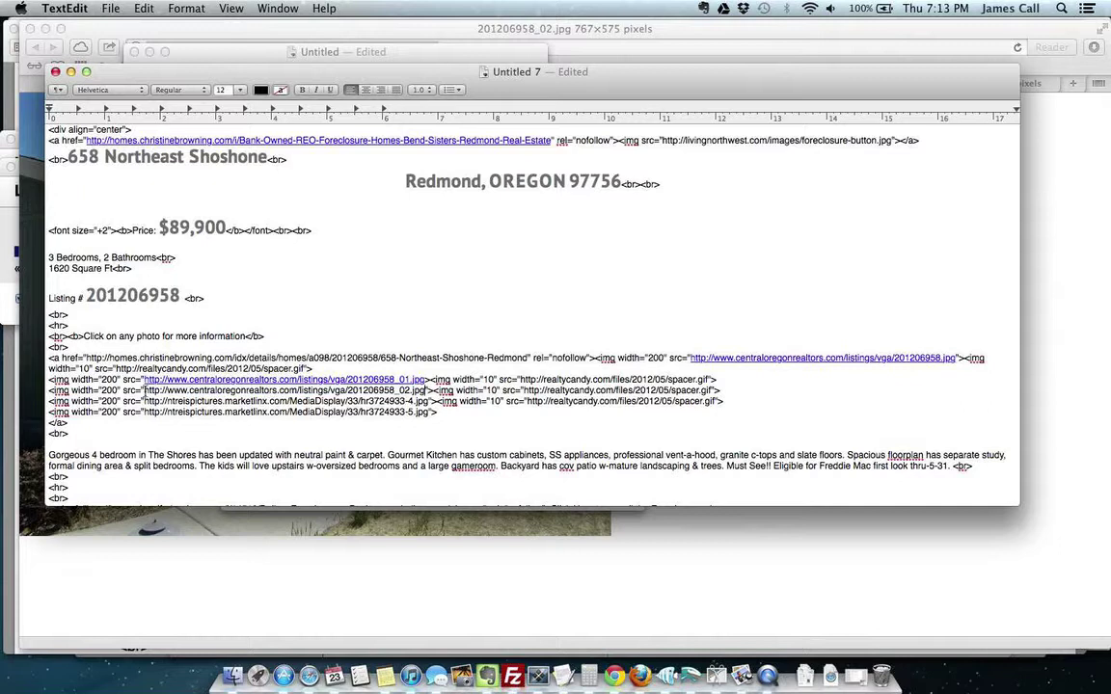
Step: Replace the old ntreispictures URLs on the following two image lines with the copied centraloregonrealtors address
{"action": "left_click_drag", "start_coordinate": [146, 389], "coordinate": [425, 391]}
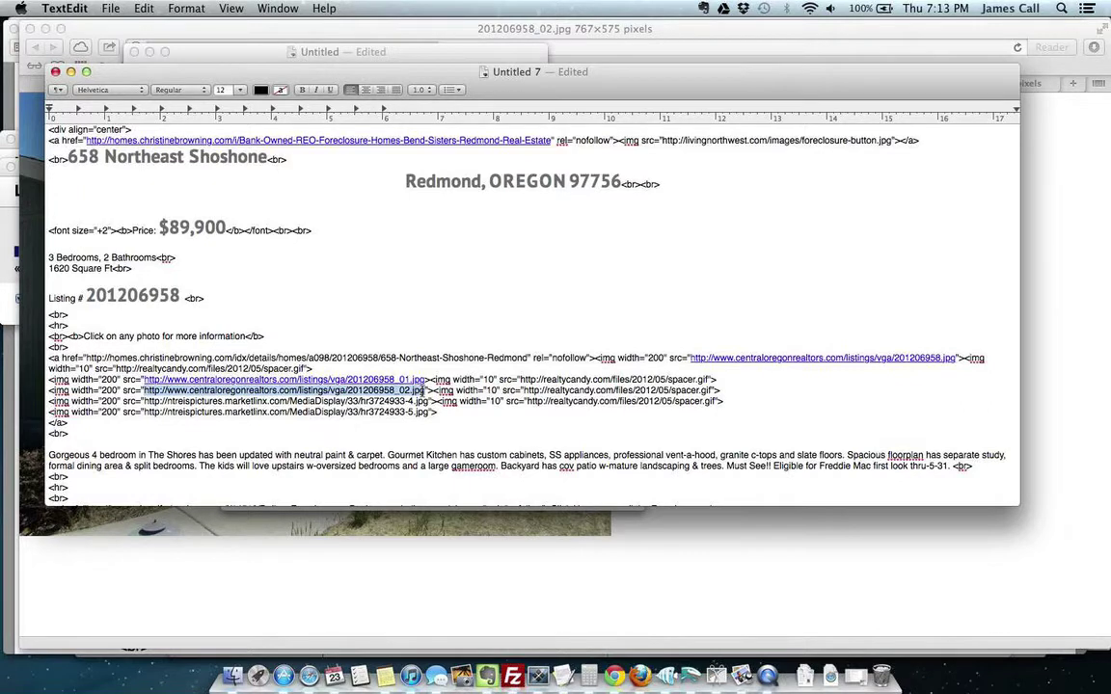
{"action": "left_click", "coordinate": [431, 402]}
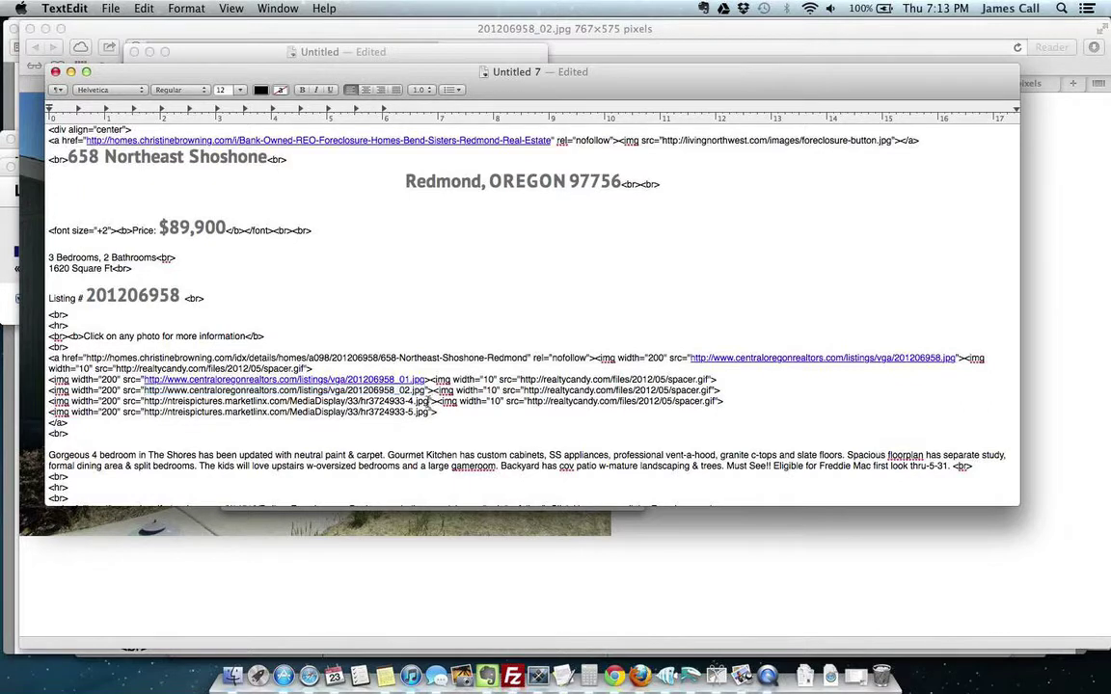
{"action": "left_click_drag", "start_coordinate": [429, 401], "coordinate": [151, 403]}
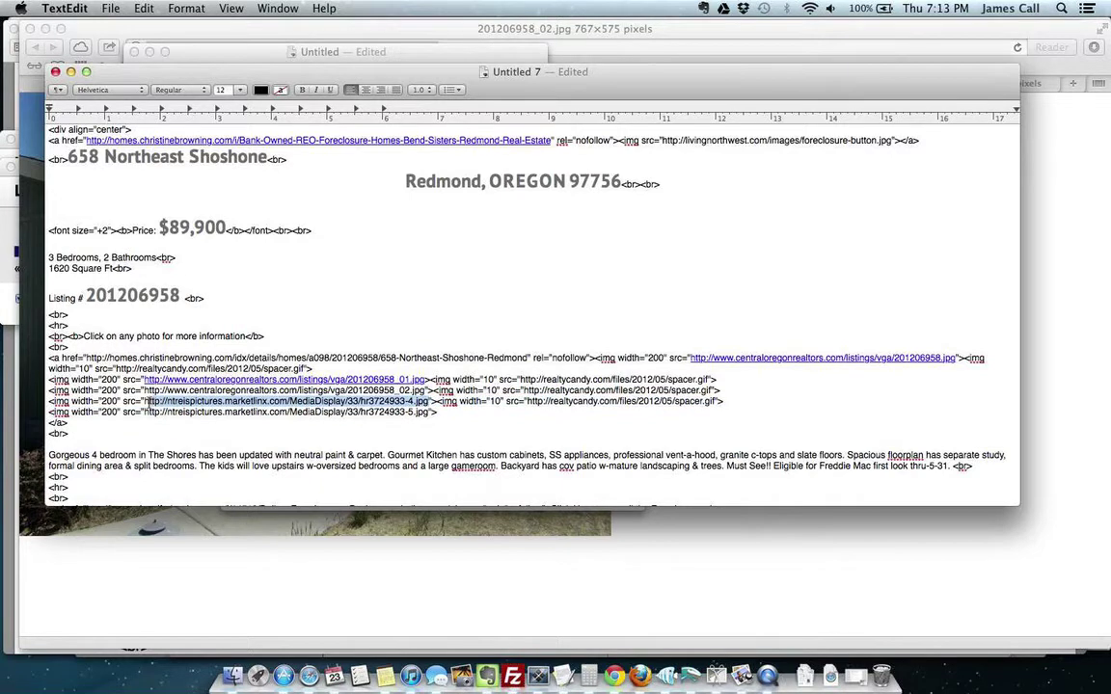
{"action": "key", "text": "super+v"}
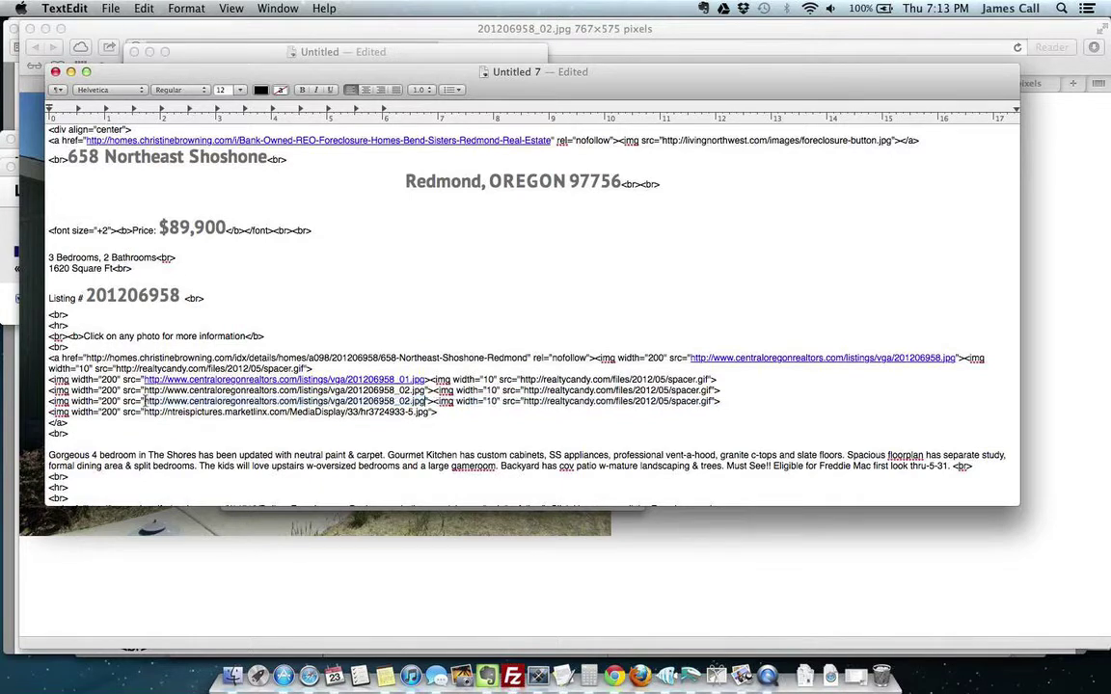
{"action": "triple_click", "coordinate": [383, 411]}
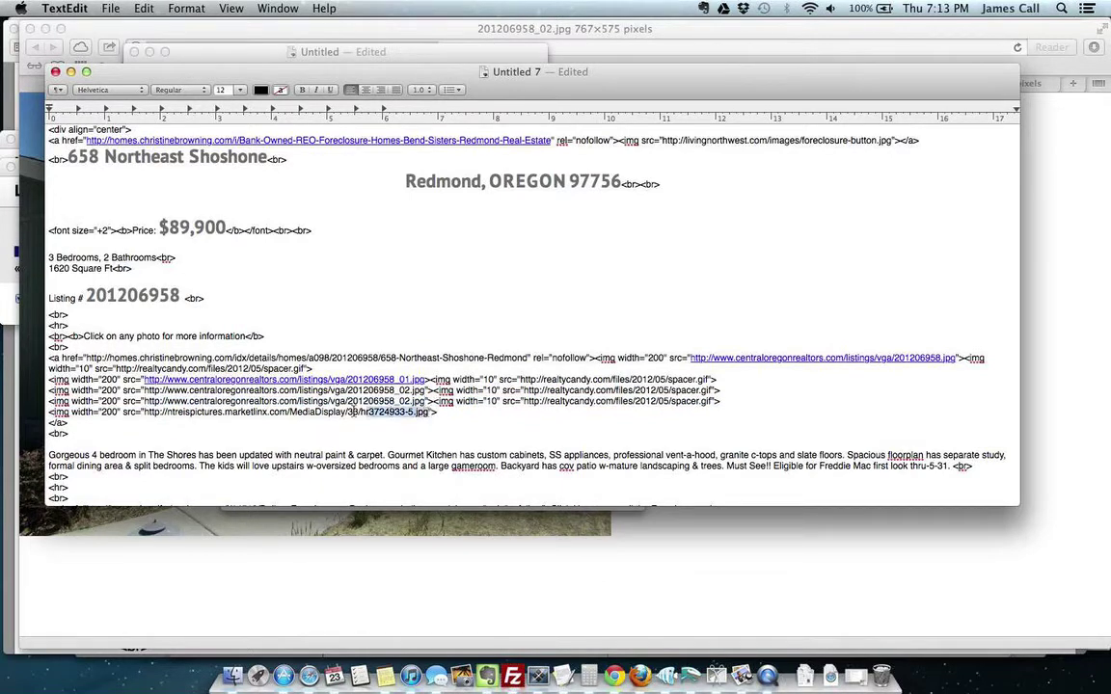
{"action": "left_click_drag", "start_coordinate": [383, 412], "coordinate": [129, 418]}
{"action": "left_click_drag", "start_coordinate": [429, 411], "coordinate": [147, 413]}
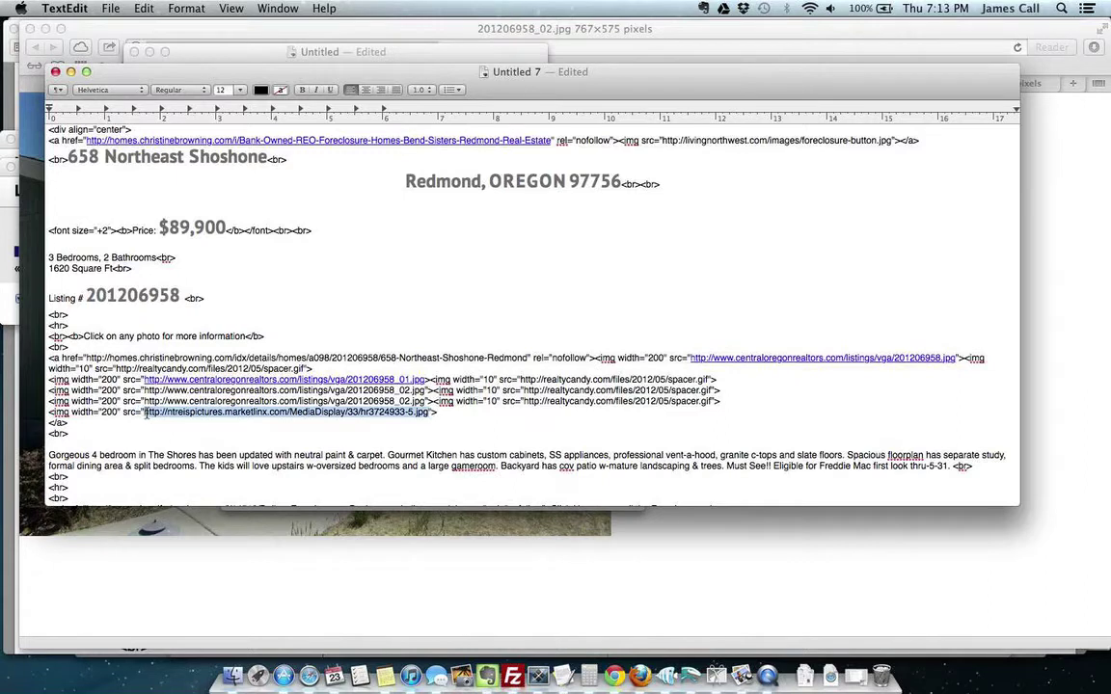
{"action": "key", "text": "super+v"}
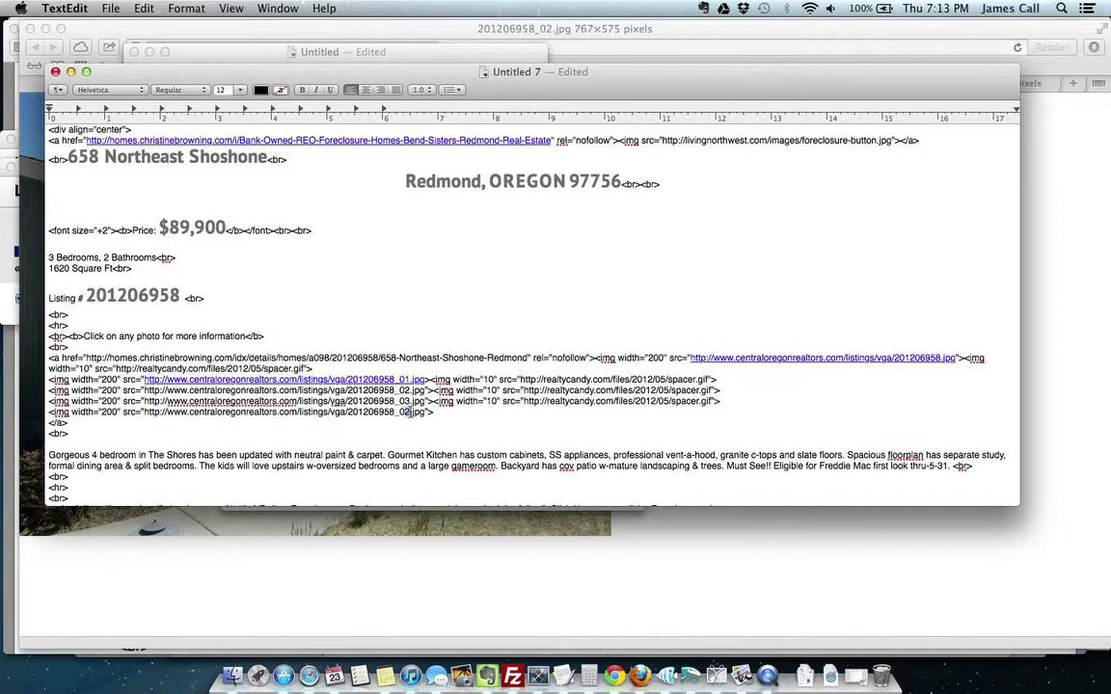
{"action": "left_click", "coordinate": [1037, 224]}
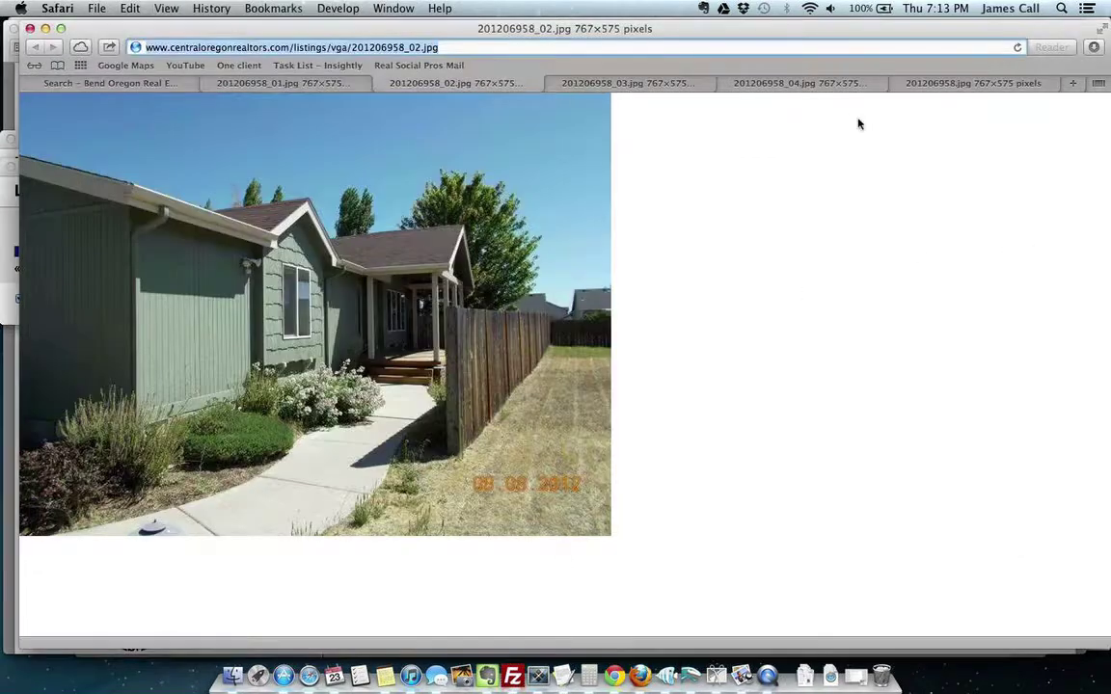
{"action": "left_click", "coordinate": [970, 85]}
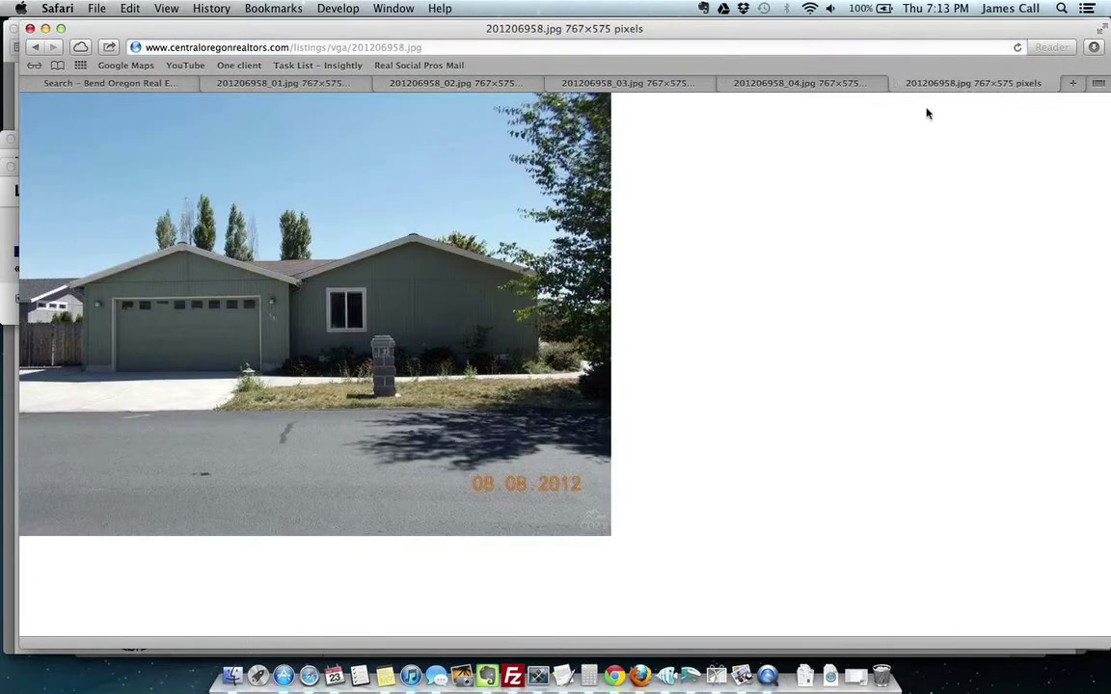
{"action": "key", "text": "super+Tab"}
{"action": "key", "text": "super+Tab"}
{"action": "left_click", "coordinate": [157, 85]}
{"action": "scroll", "coordinate": [354, 280], "scroll_direction": "up", "scroll_amount": 10}
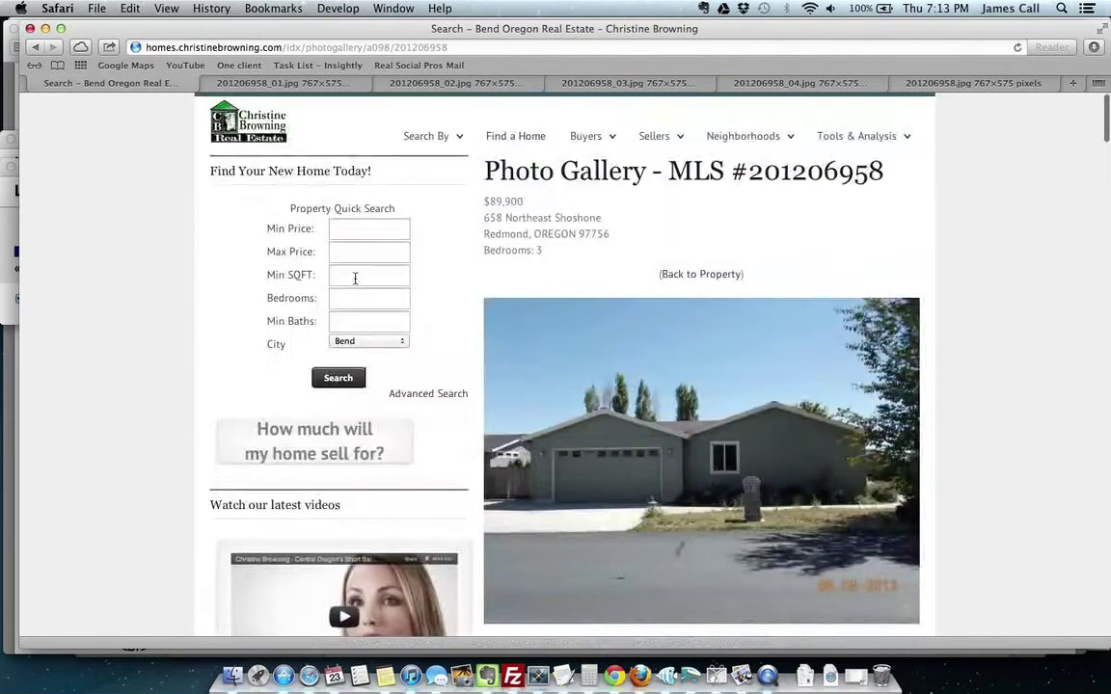
{"action": "key", "text": "super+bracketleft"}
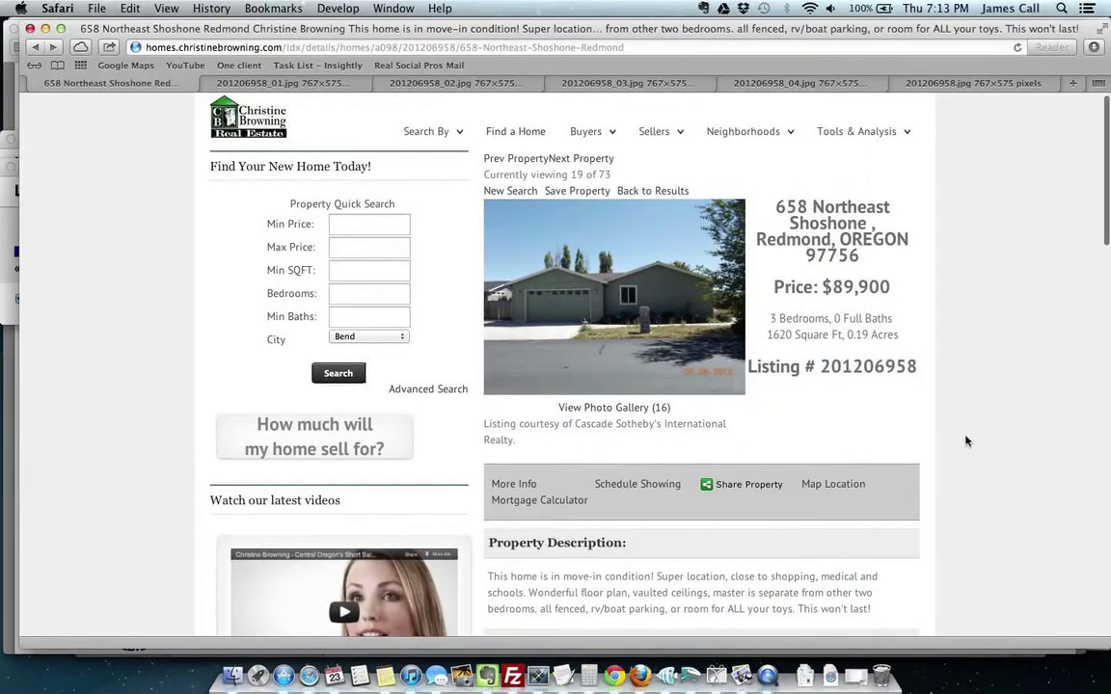
{"action": "scroll", "coordinate": [1020, 437], "scroll_direction": "down", "scroll_amount": 4}
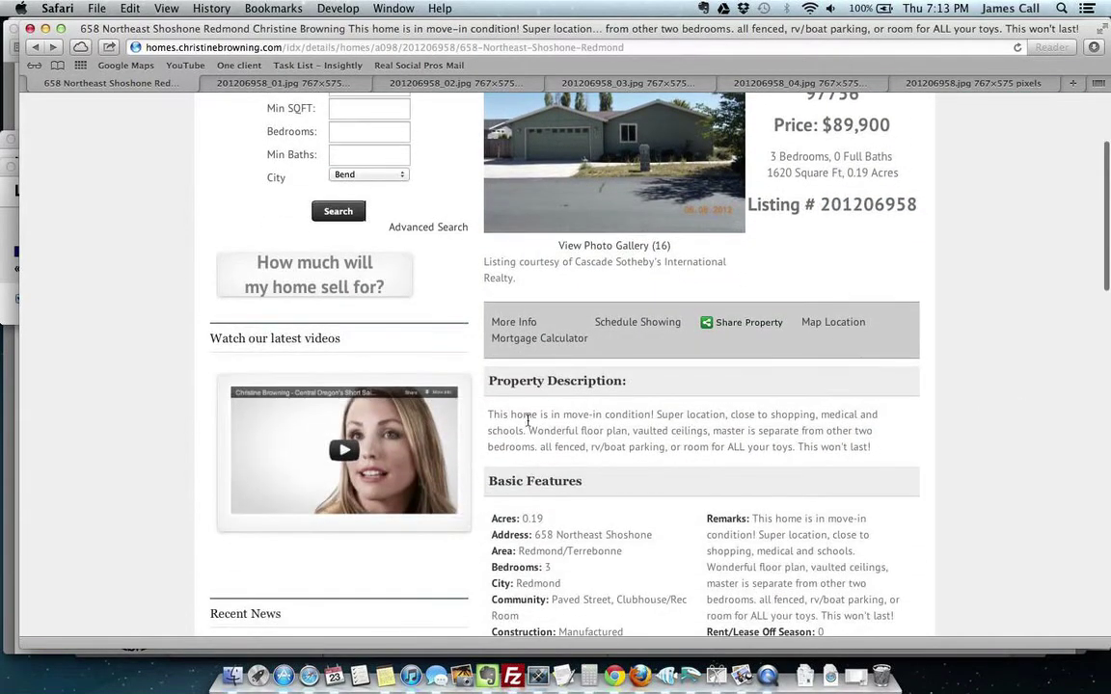
{"action": "left_click_drag", "start_coordinate": [485, 413], "coordinate": [876, 448]}
{"action": "key", "text": "super+c"}
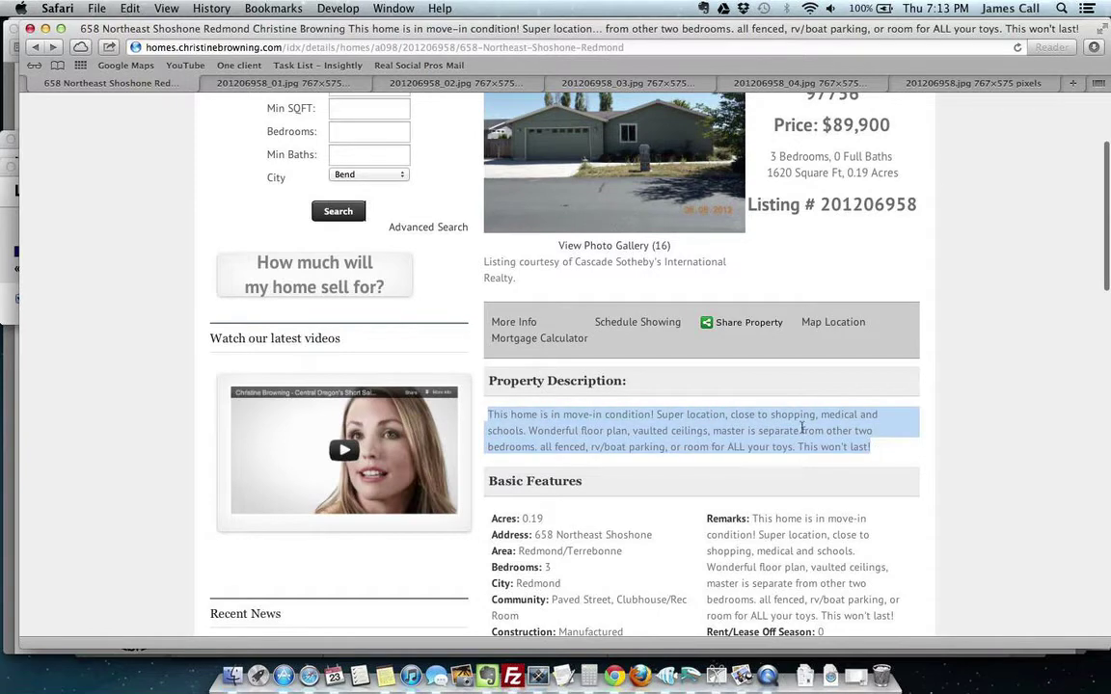
{"action": "key", "text": "super+Tab"}
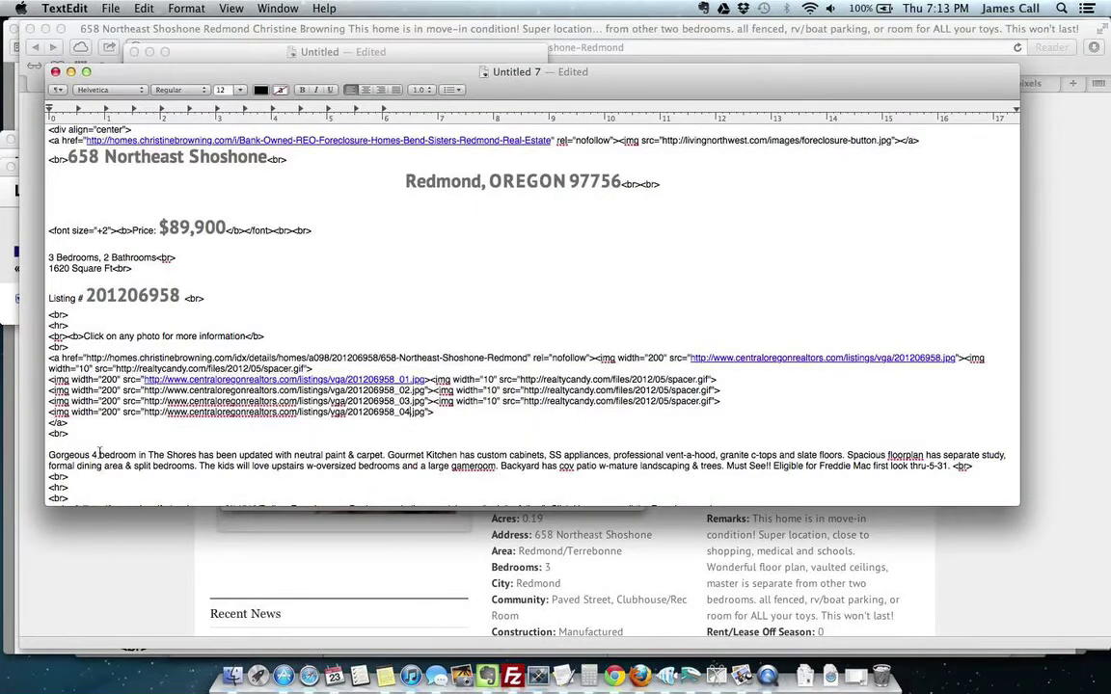
Step: Paste the move-in-condition description over the 'Gorgeous 4 bedroom' paragraph
{"action": "left_click_drag", "start_coordinate": [49, 454], "coordinate": [493, 419]}
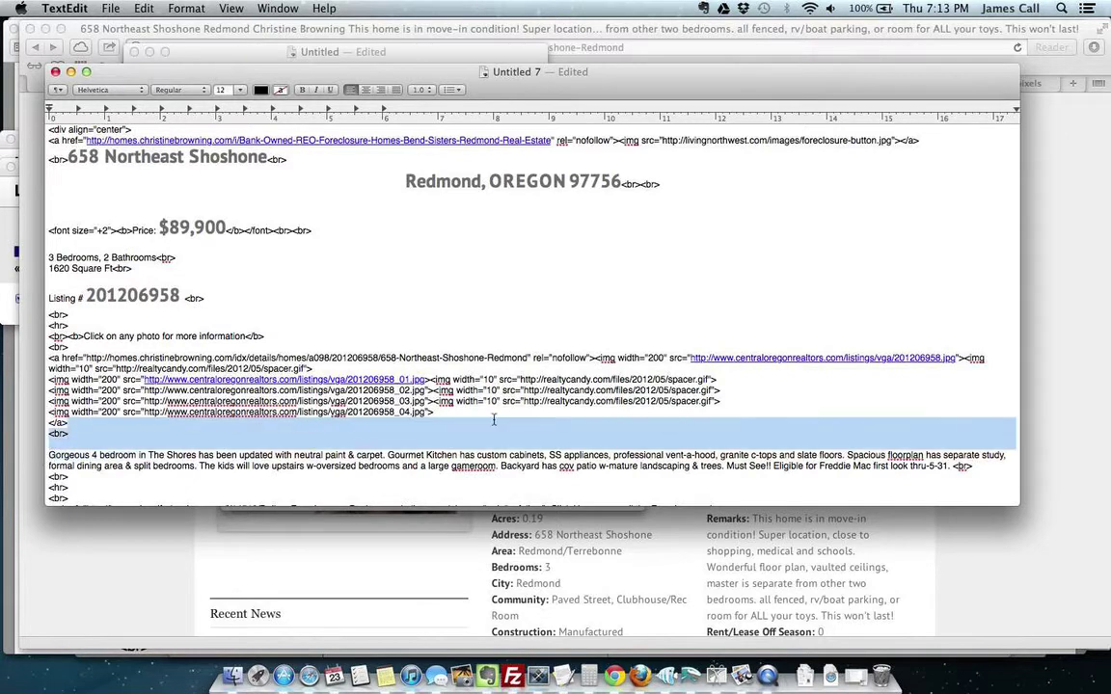
{"action": "left_click_drag", "start_coordinate": [744, 422], "coordinate": [955, 466]}
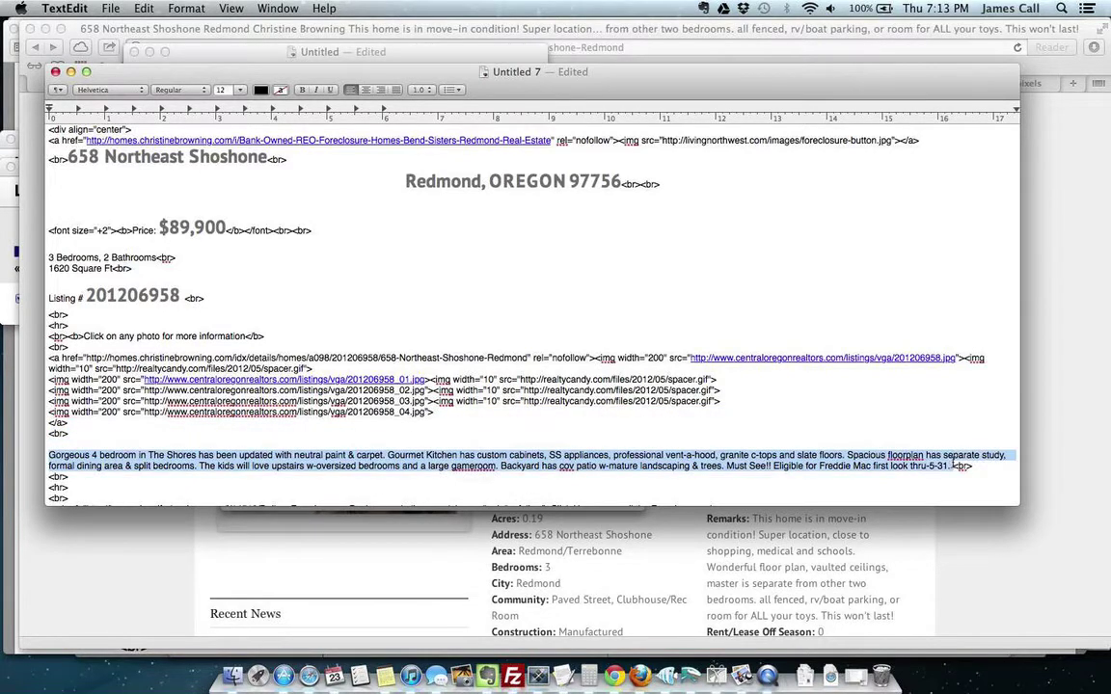
{"action": "key", "text": "super+v"}
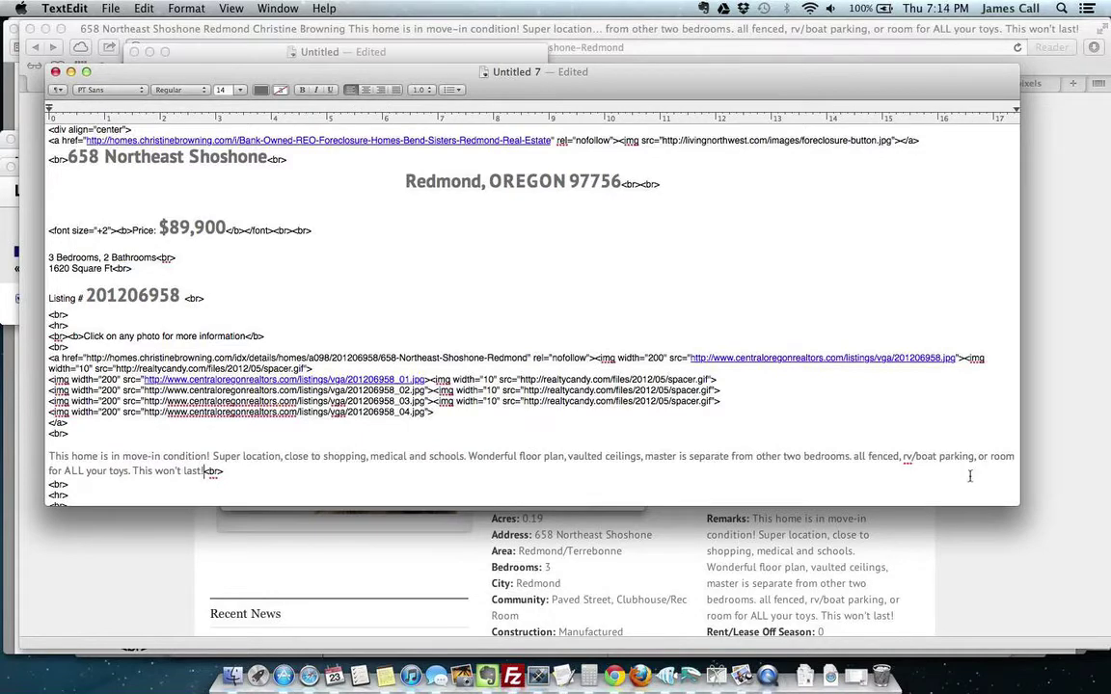
Step: Select the foreclosures link address near the top of the ad
{"action": "scroll", "coordinate": [977, 467], "scroll_direction": "down", "scroll_amount": 5}
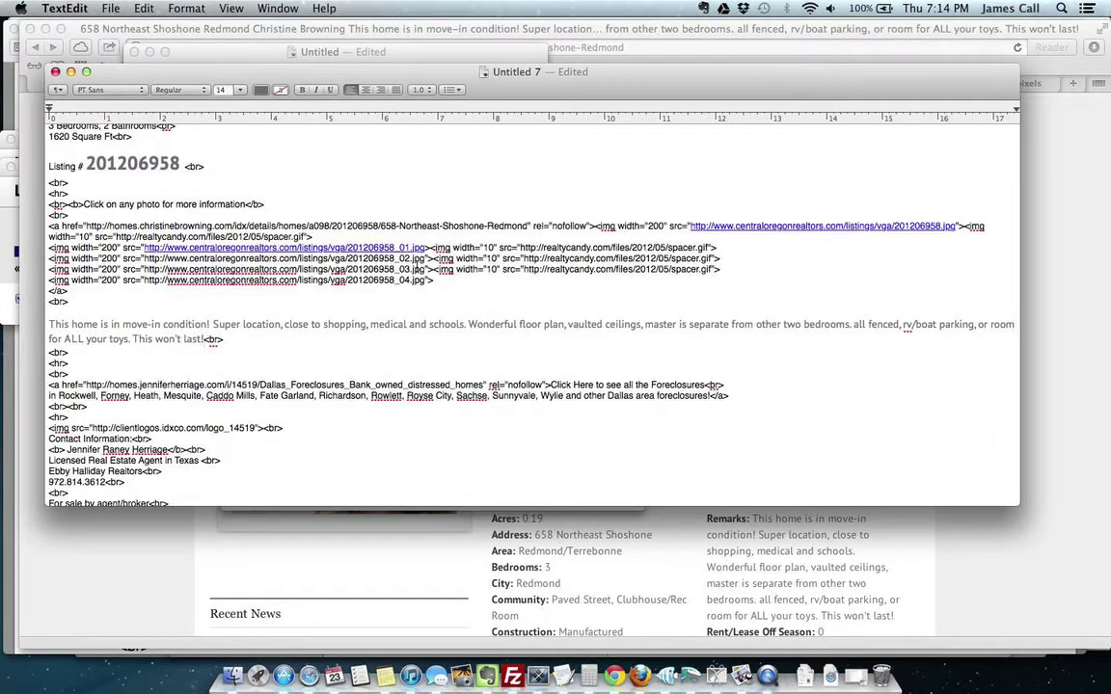
{"action": "scroll", "coordinate": [496, 204], "scroll_direction": "up", "scroll_amount": 5}
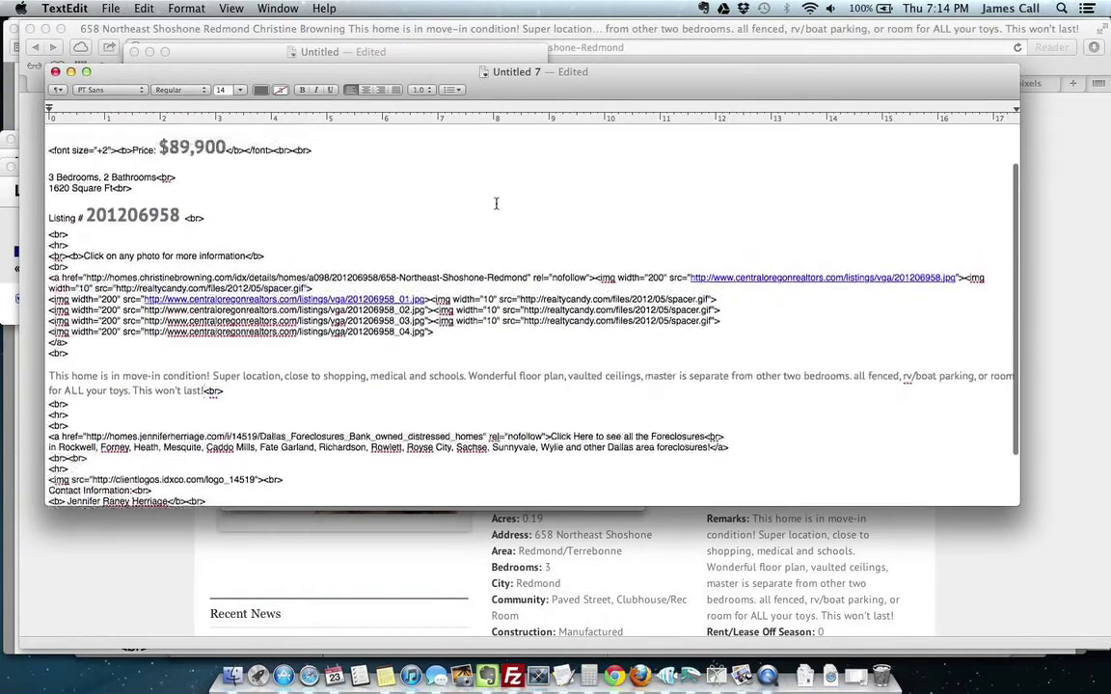
{"action": "scroll", "coordinate": [495, 203], "scroll_direction": "up", "scroll_amount": 1}
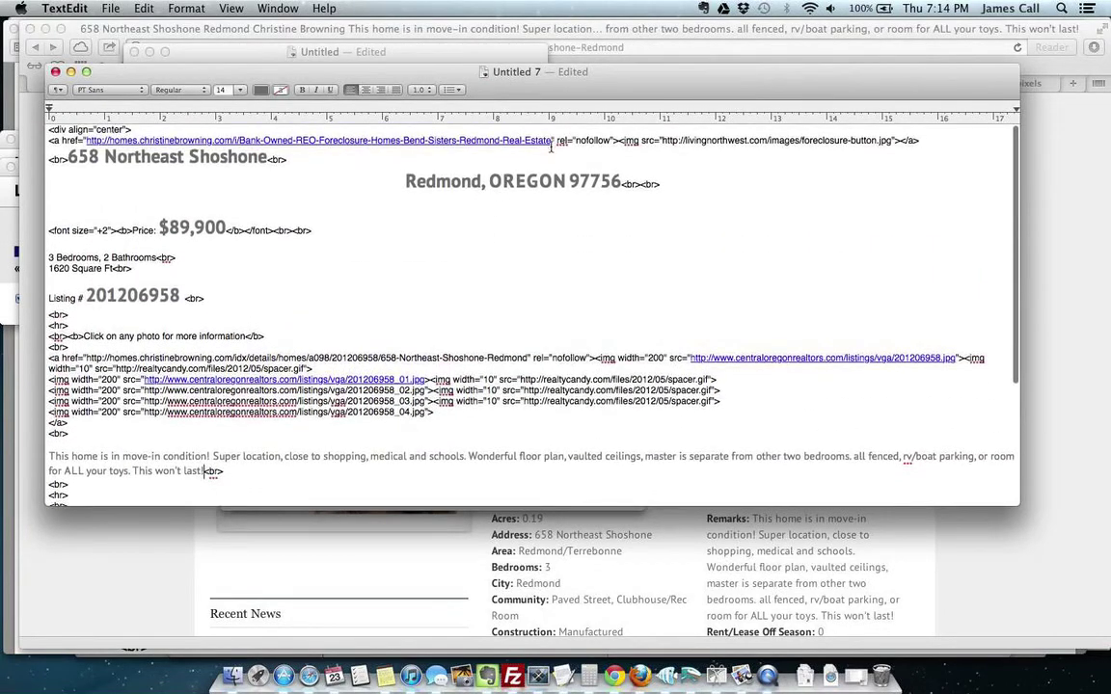
{"action": "left_click_drag", "start_coordinate": [553, 141], "coordinate": [85, 140]}
{"action": "scroll", "coordinate": [360, 281], "scroll_direction": "down", "scroll_amount": 5}
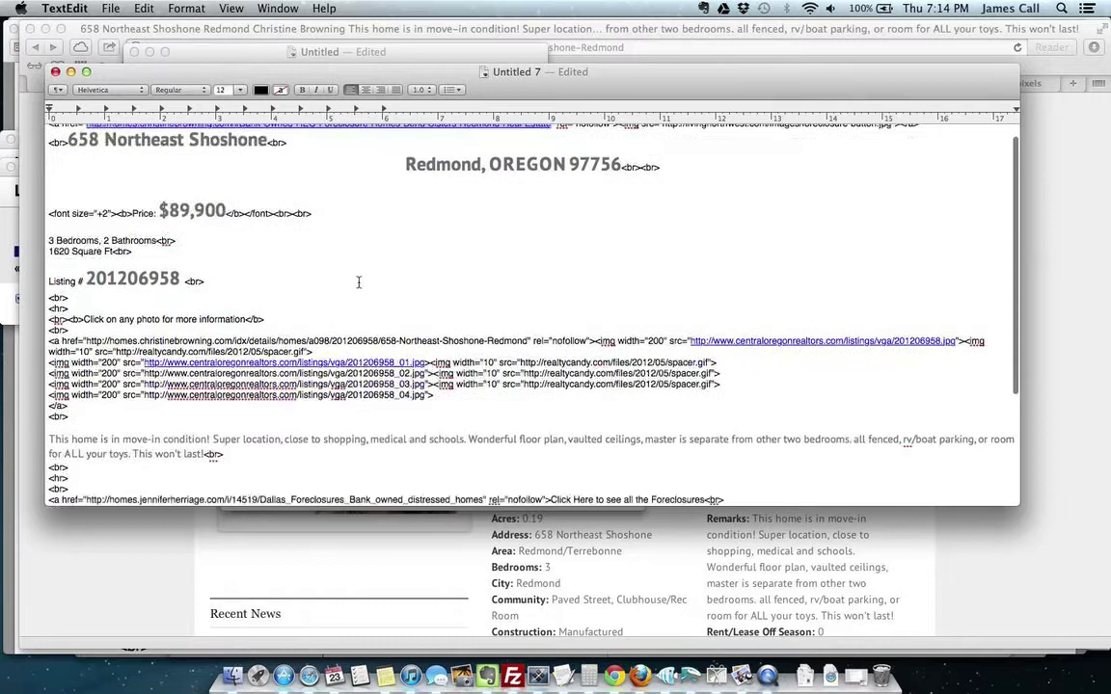
Step: Point the foreclosures link href at the new agent's website address
{"action": "scroll", "coordinate": [359, 280], "scroll_direction": "down", "scroll_amount": 3}
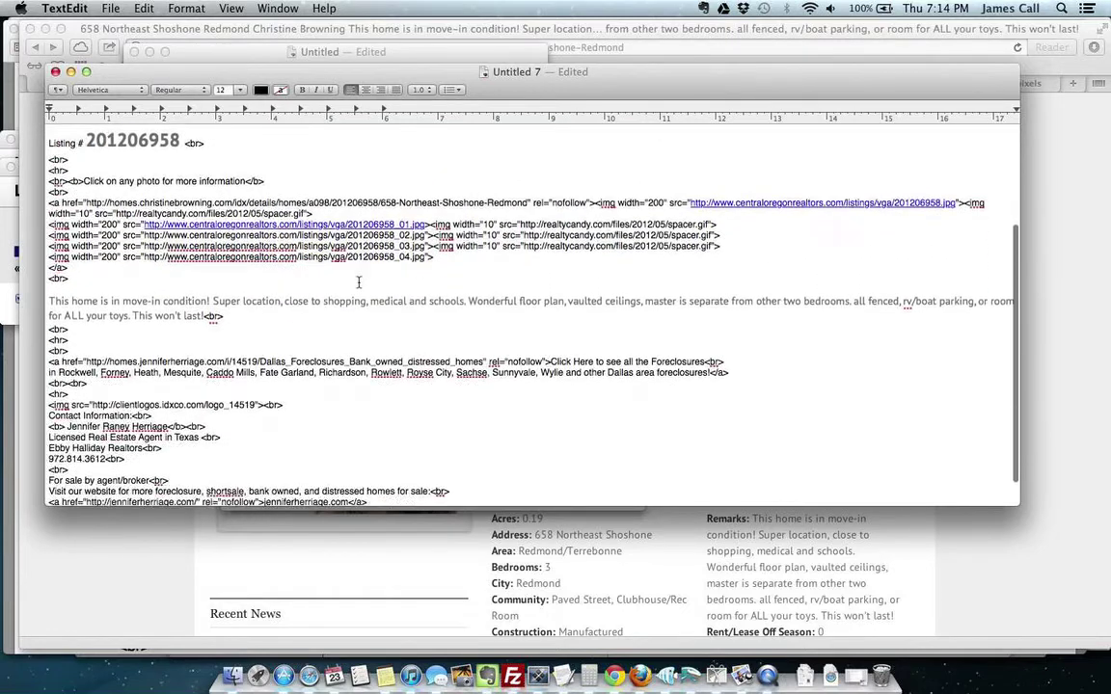
{"action": "left_click_drag", "start_coordinate": [86, 361], "coordinate": [482, 360]}
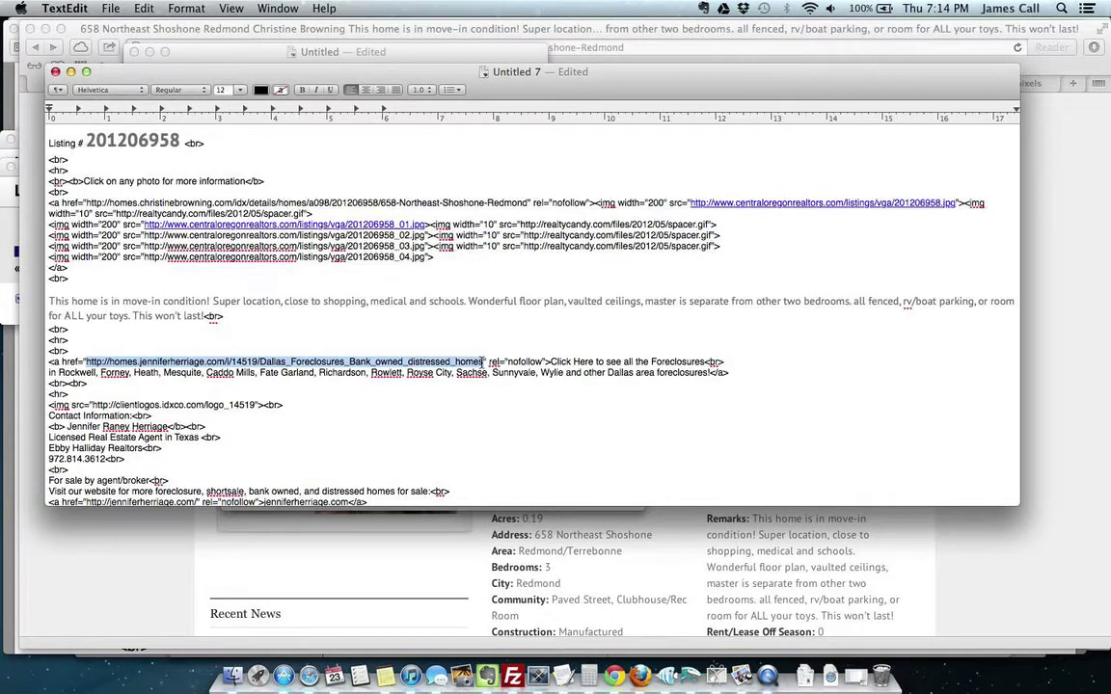
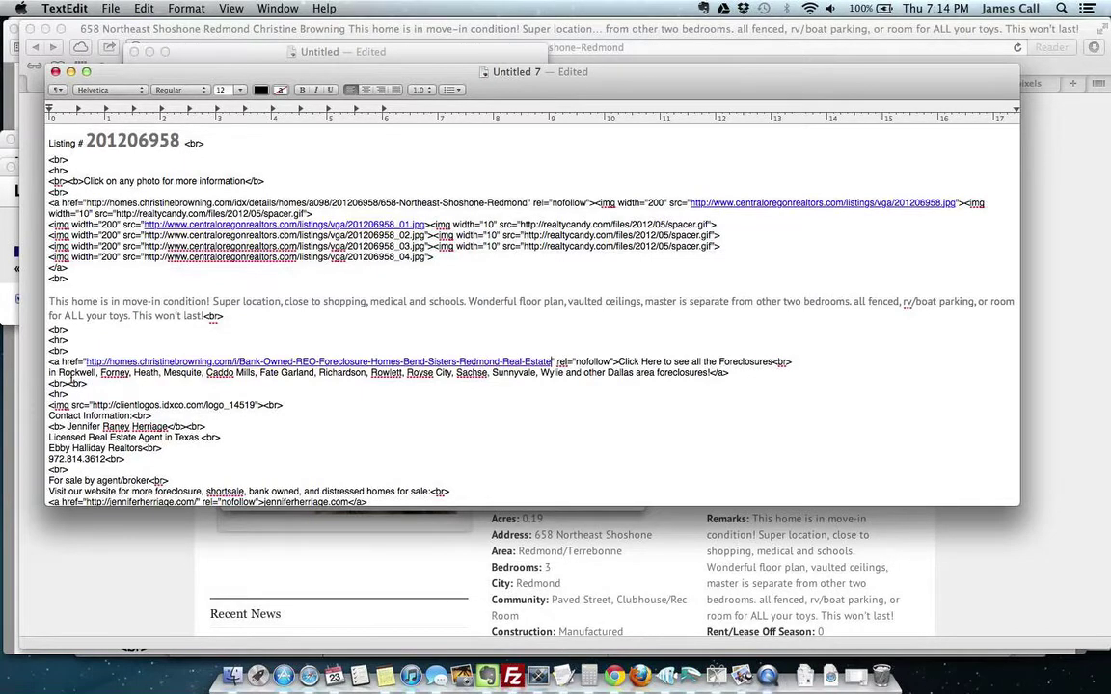
Step: Replace Rockwell, Forney, Heath and Mesquite with Bend, Redmond, Sisters and Madras
{"action": "double_click", "coordinate": [71, 374]}
{"action": "type", "text": "Bend"}
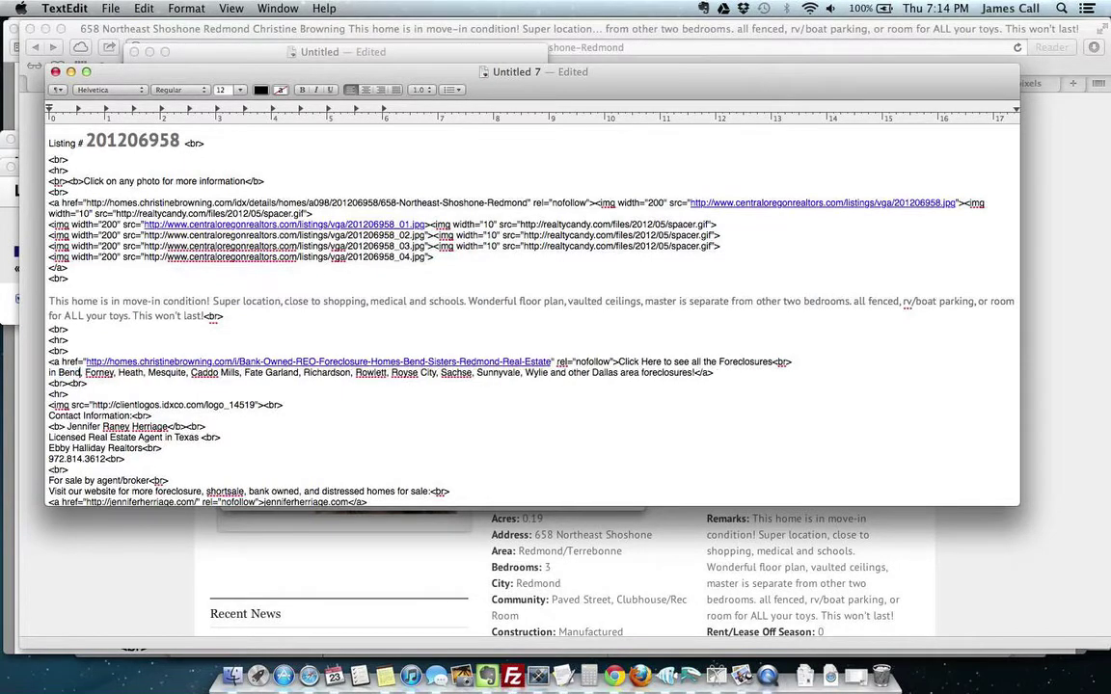
{"action": "double_click", "coordinate": [100, 373]}
{"action": "type", "text": "Redmond"}
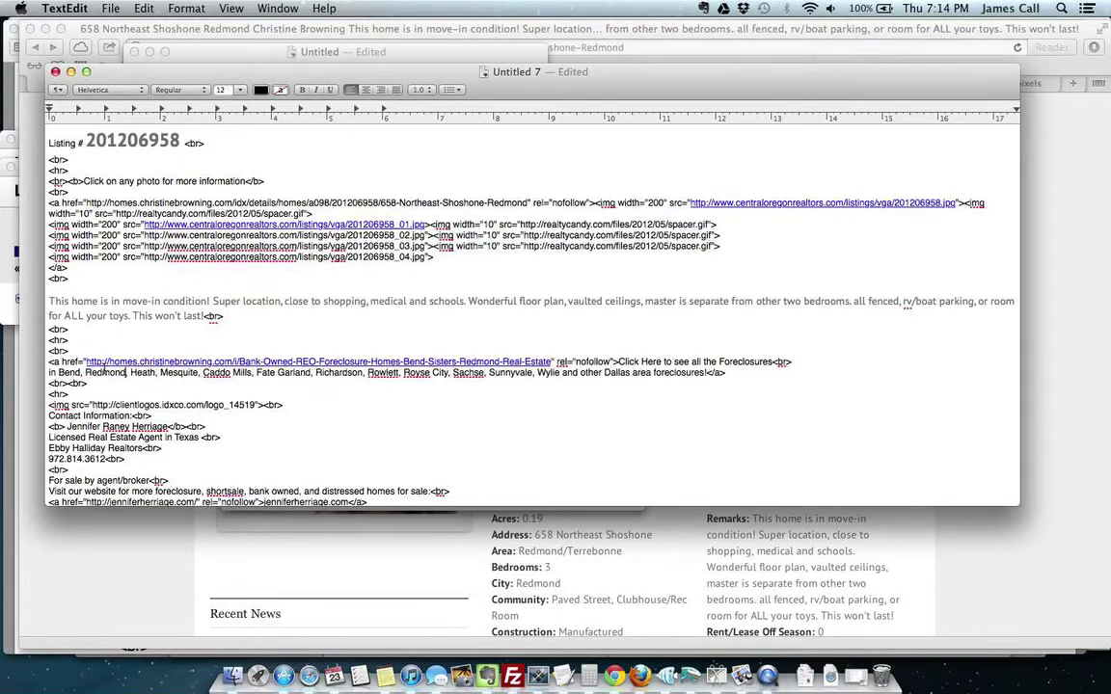
{"action": "double_click", "coordinate": [150, 373]}
{"action": "type", "text": "Sisters"}
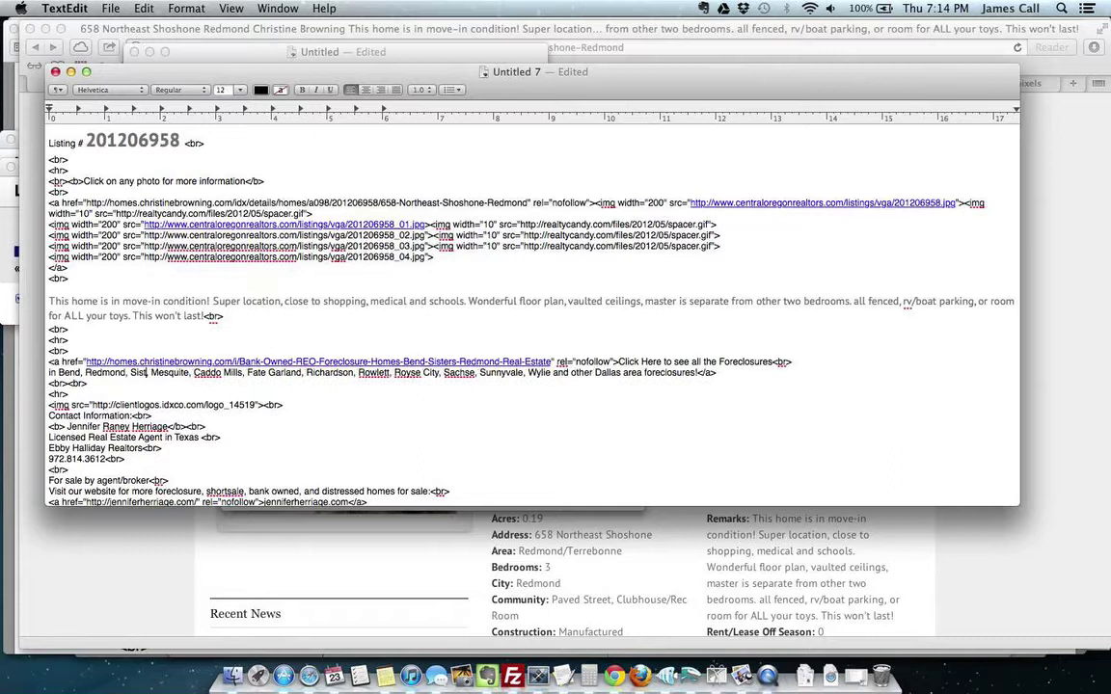
{"action": "double_click", "coordinate": [174, 373]}
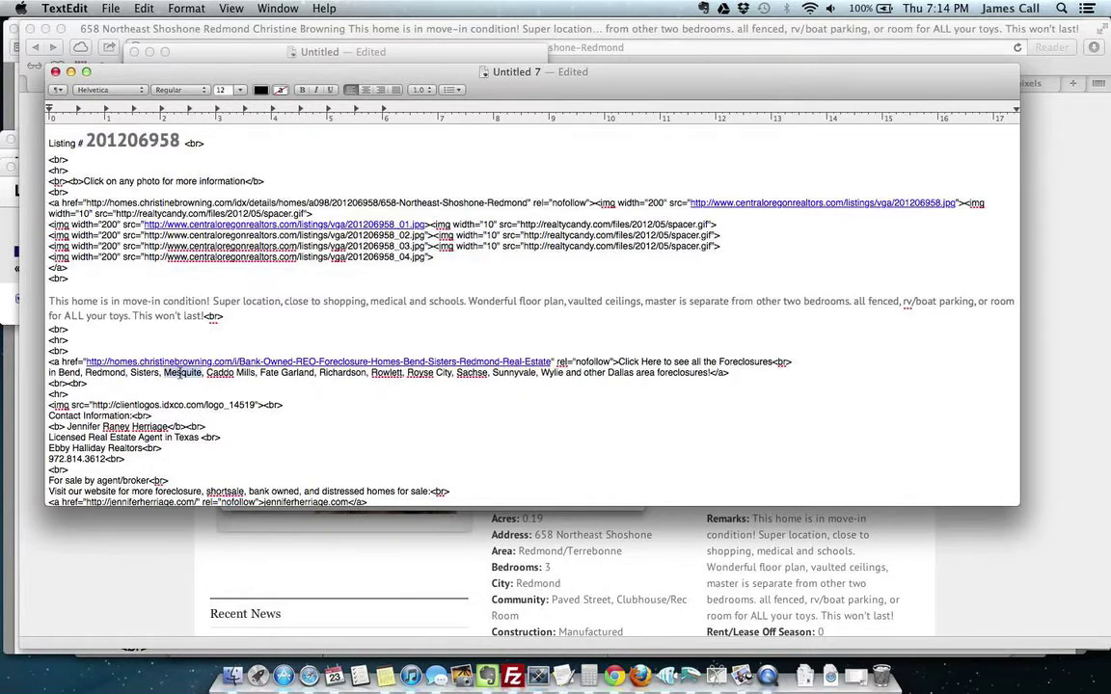
{"action": "type", "text": "Madras"}
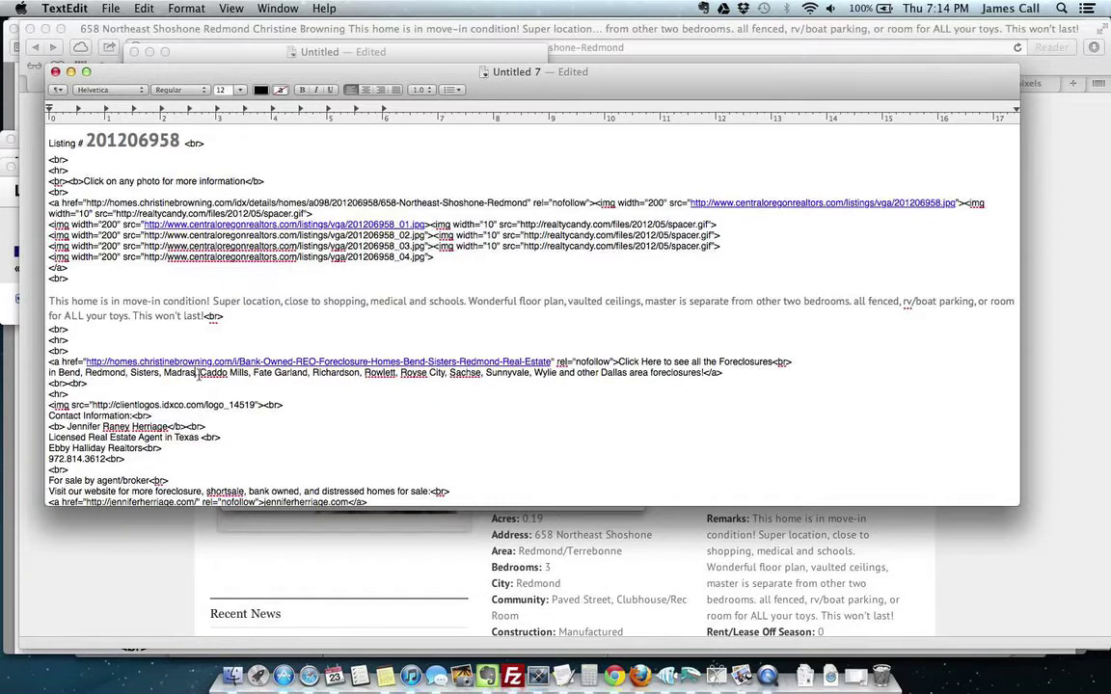
Step: Delete the leftover Dallas-area towns and change 'Dallas area' to 'Central Oregon'
{"action": "left_click_drag", "start_coordinate": [199, 375], "coordinate": [558, 374]}
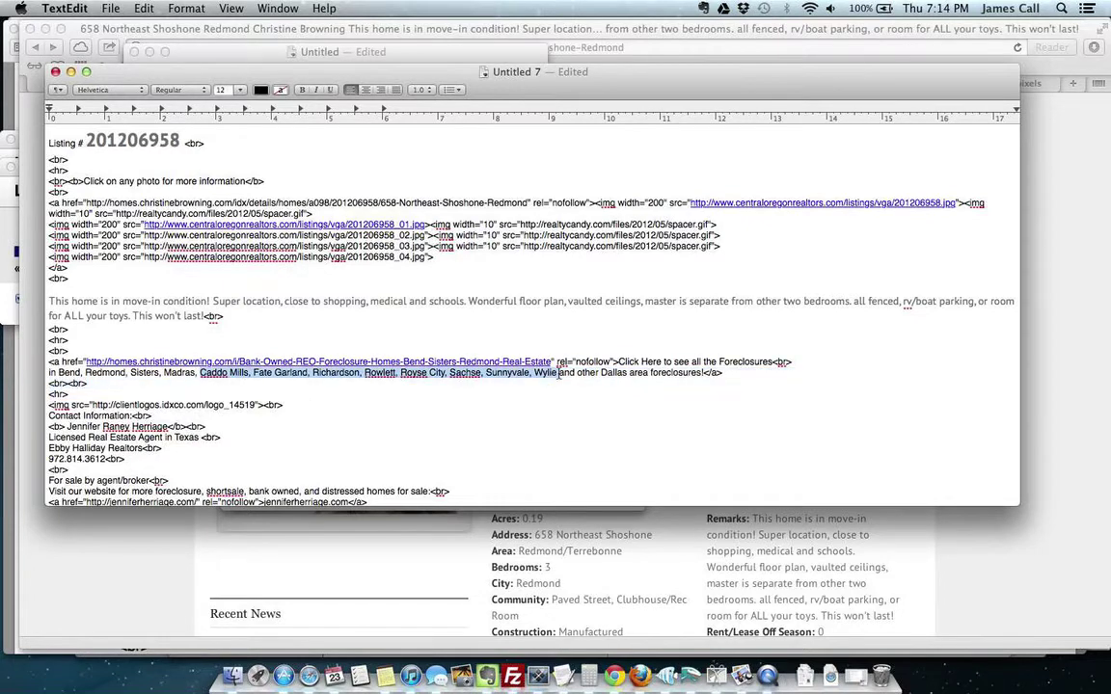
{"action": "key", "text": "BackSpace"}
{"action": "key", "text": "BackSpace"}
{"action": "key", "text": "BackSpace"}
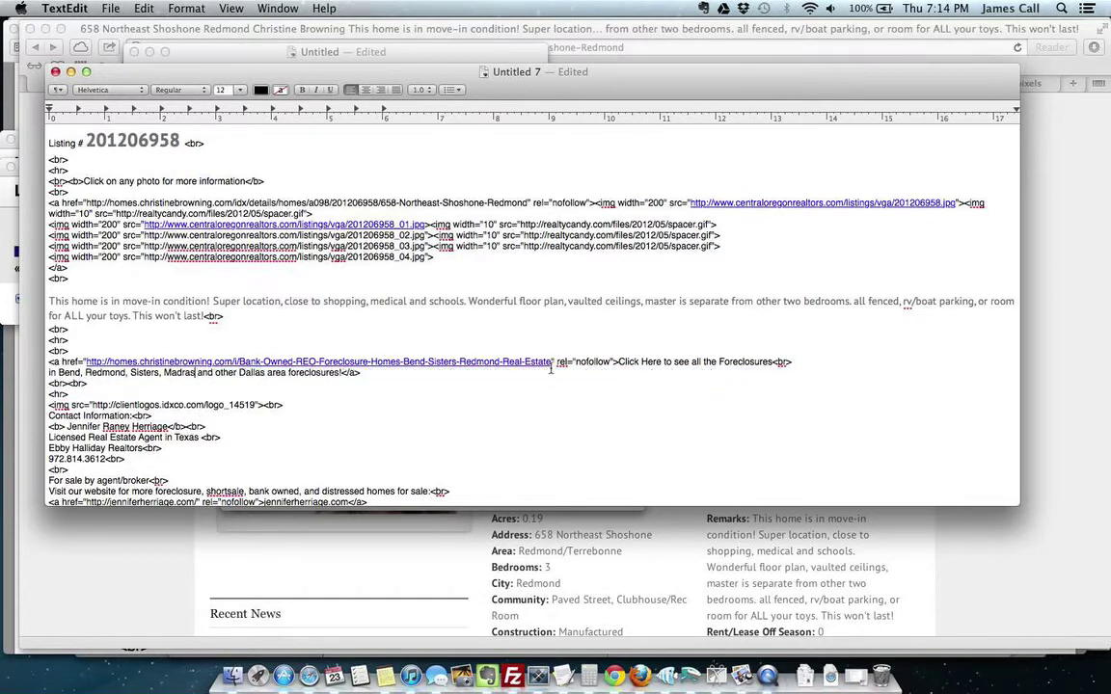
{"action": "double_click", "coordinate": [248, 374]}
{"action": "type", "text": "Central"}
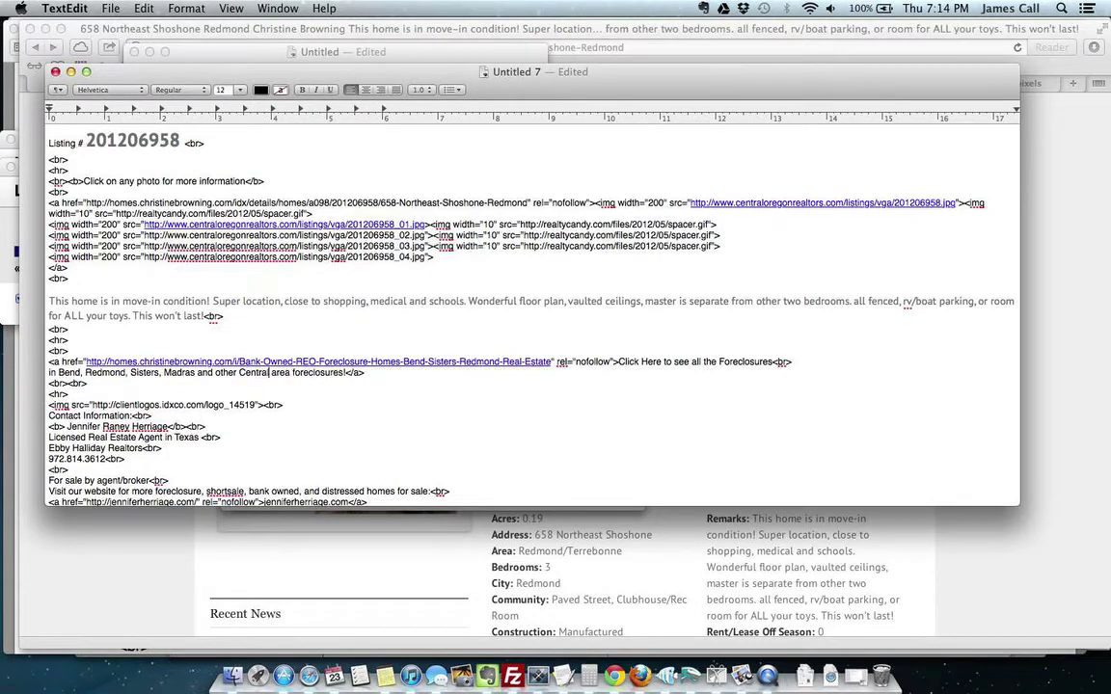
{"action": "type", "text": " Oregon"}
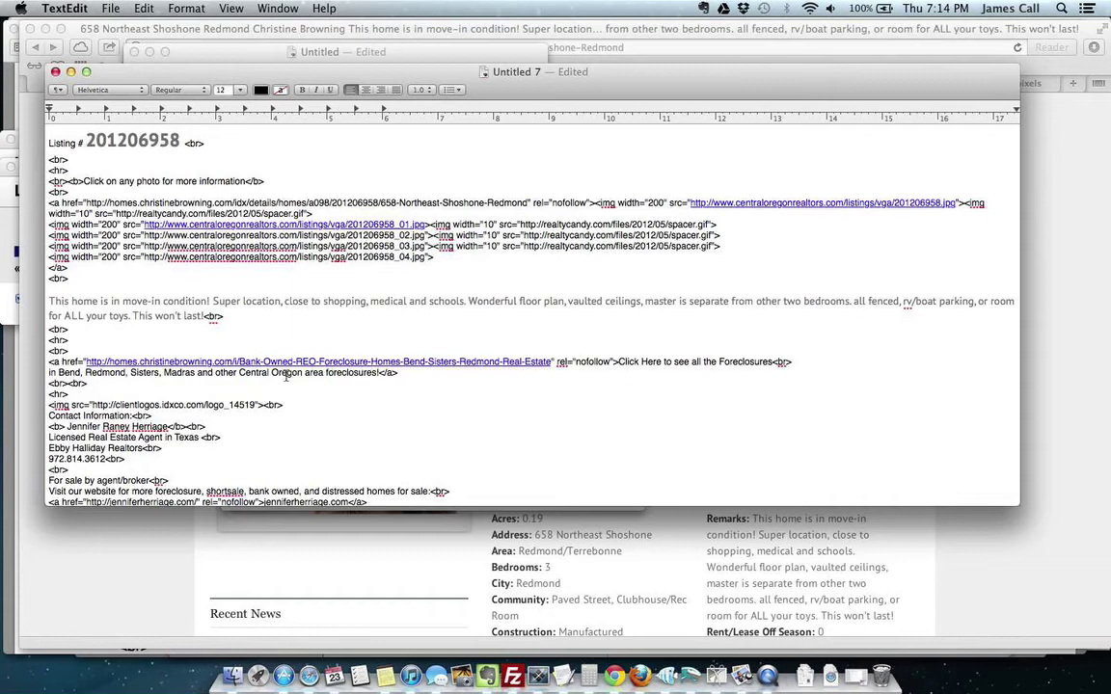
{"action": "double_click", "coordinate": [319, 372]}
{"action": "key", "text": "BackSpace"}
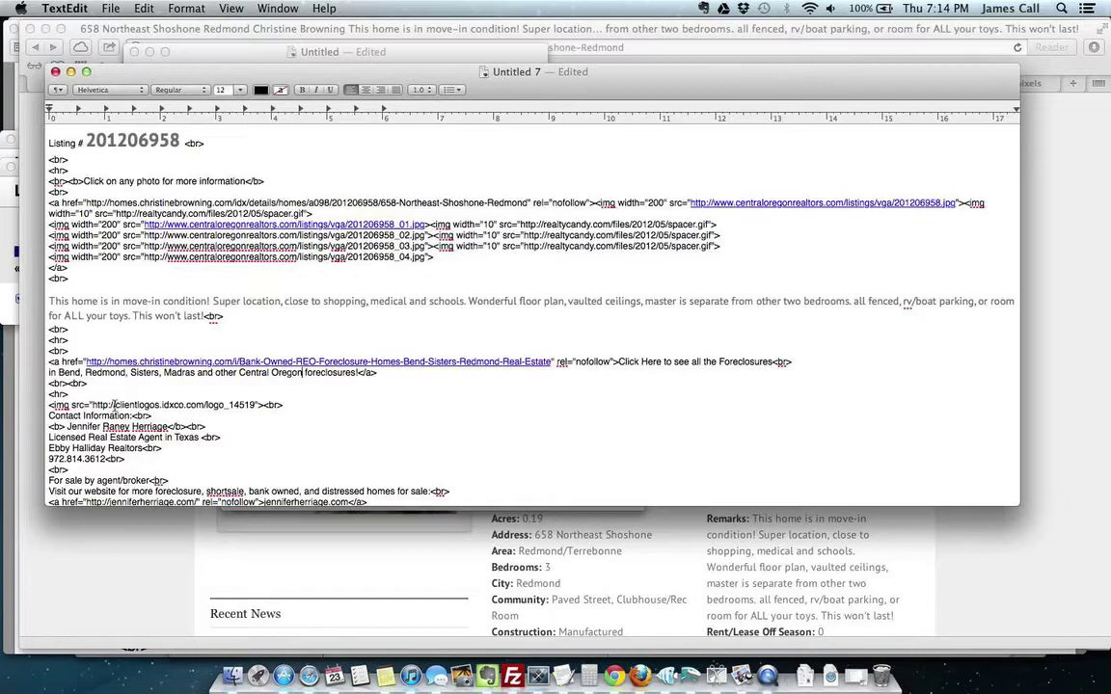
Step: Return to the listing page and bring up image options for the cb_logo_sm_100.jpg site logo
{"action": "left_click", "coordinate": [625, 519]}
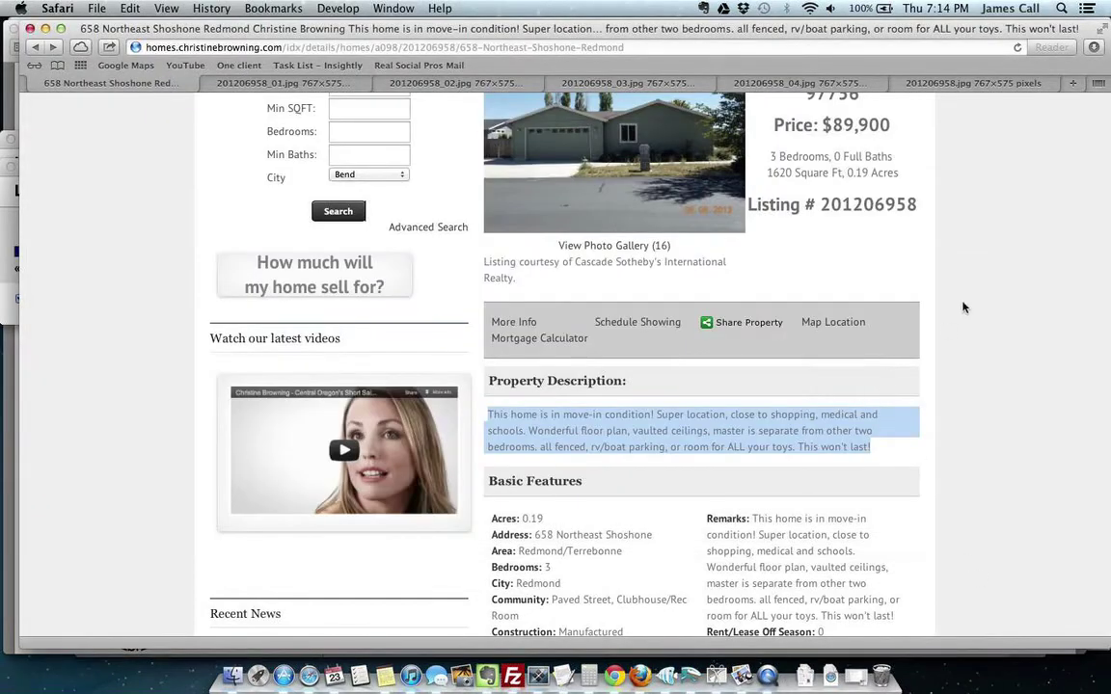
{"action": "scroll", "coordinate": [962, 308], "scroll_direction": "down", "scroll_amount": 10}
{"action": "scroll", "coordinate": [963, 308], "scroll_direction": "up", "scroll_amount": 10}
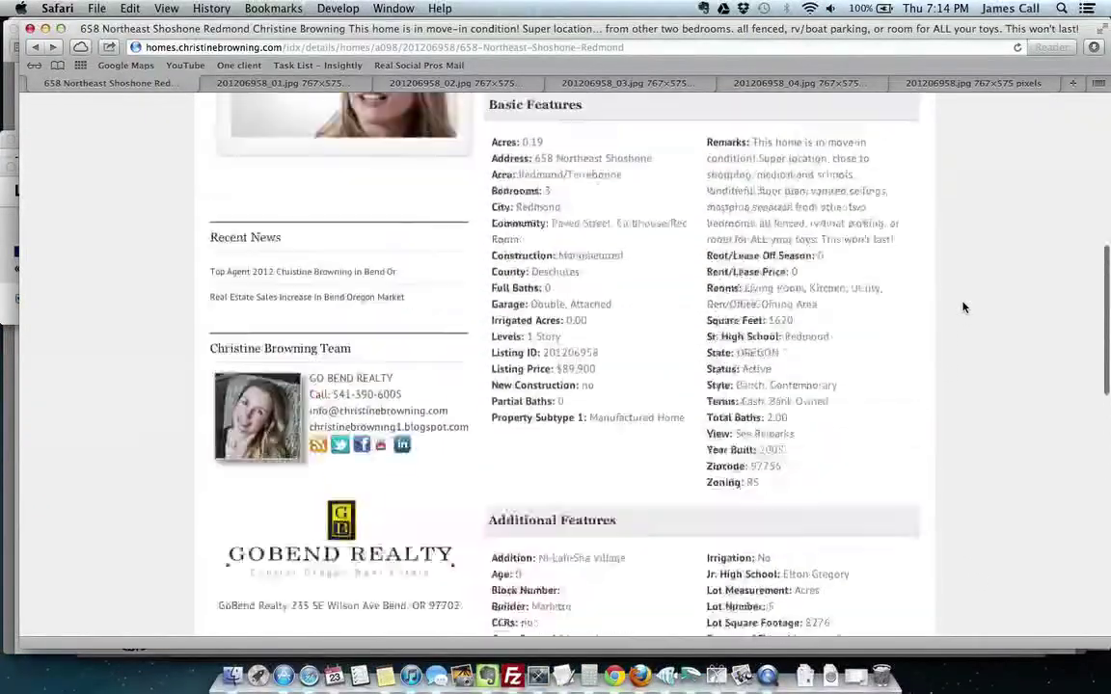
{"action": "scroll", "coordinate": [962, 307], "scroll_direction": "up", "scroll_amount": 5}
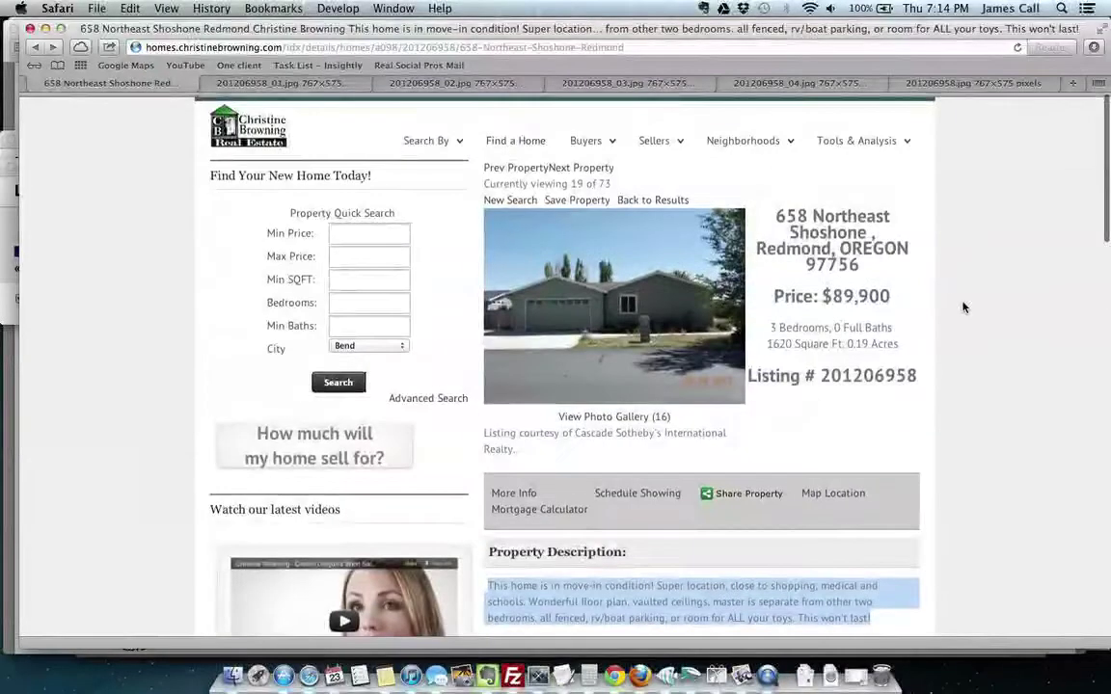
{"action": "scroll", "coordinate": [963, 307], "scroll_direction": "down", "scroll_amount": 5}
{"action": "scroll", "coordinate": [962, 308], "scroll_direction": "up", "scroll_amount": 5}
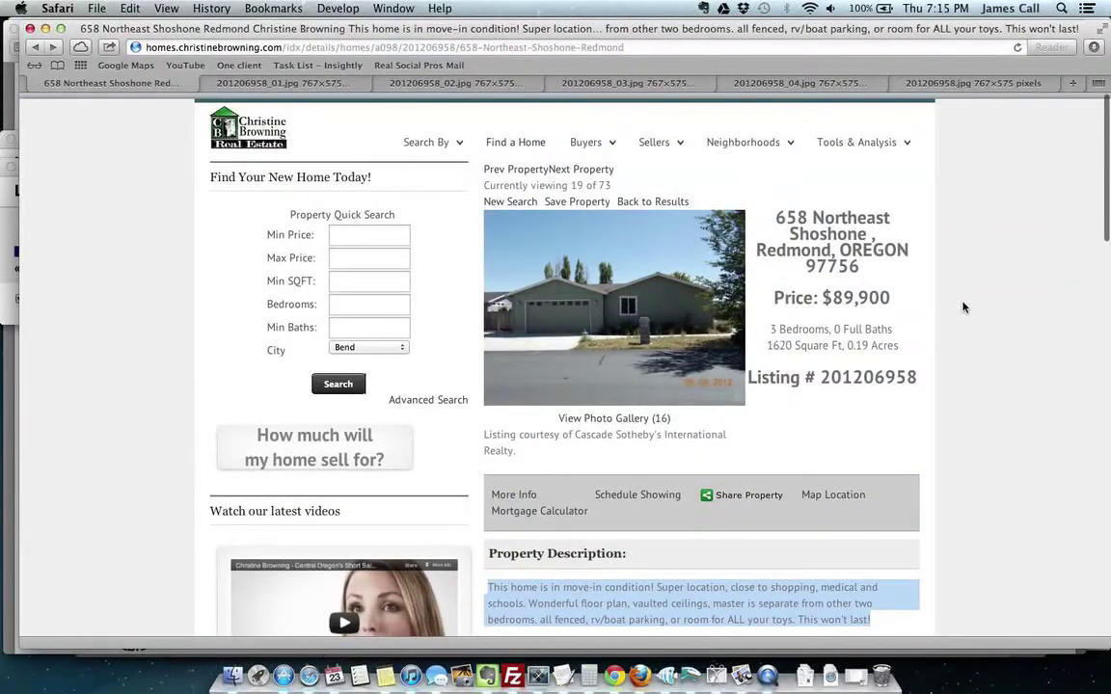
{"action": "scroll", "coordinate": [963, 308], "scroll_direction": "down", "scroll_amount": 1}
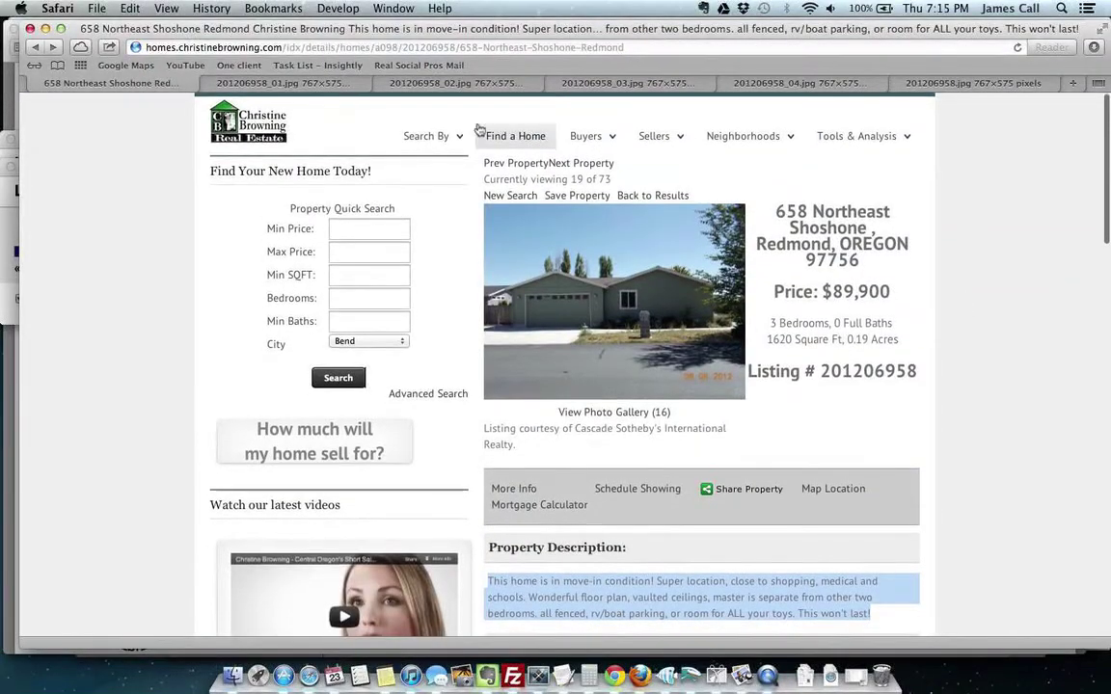
{"action": "left_click", "coordinate": [255, 126], "text": "ctrl"}
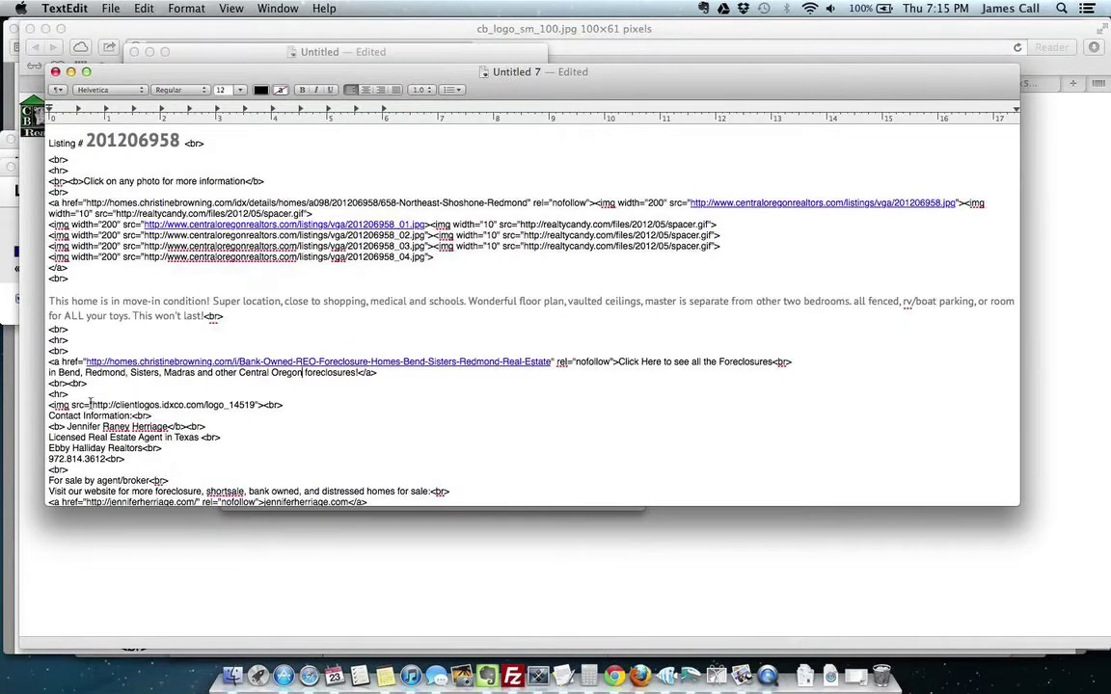
Step: Paste the cb_logo_sm_100.jpg logo URL, type the new agent's name, and start typing Go Bend Realty
{"action": "left_click_drag", "start_coordinate": [91, 405], "coordinate": [255, 404]}
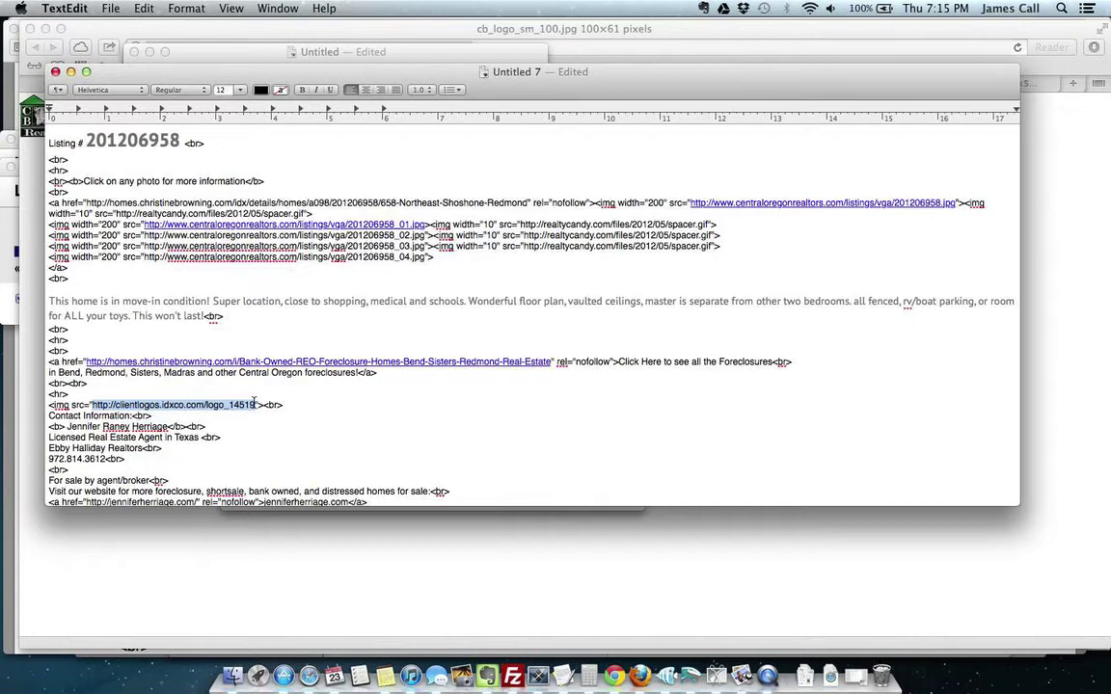
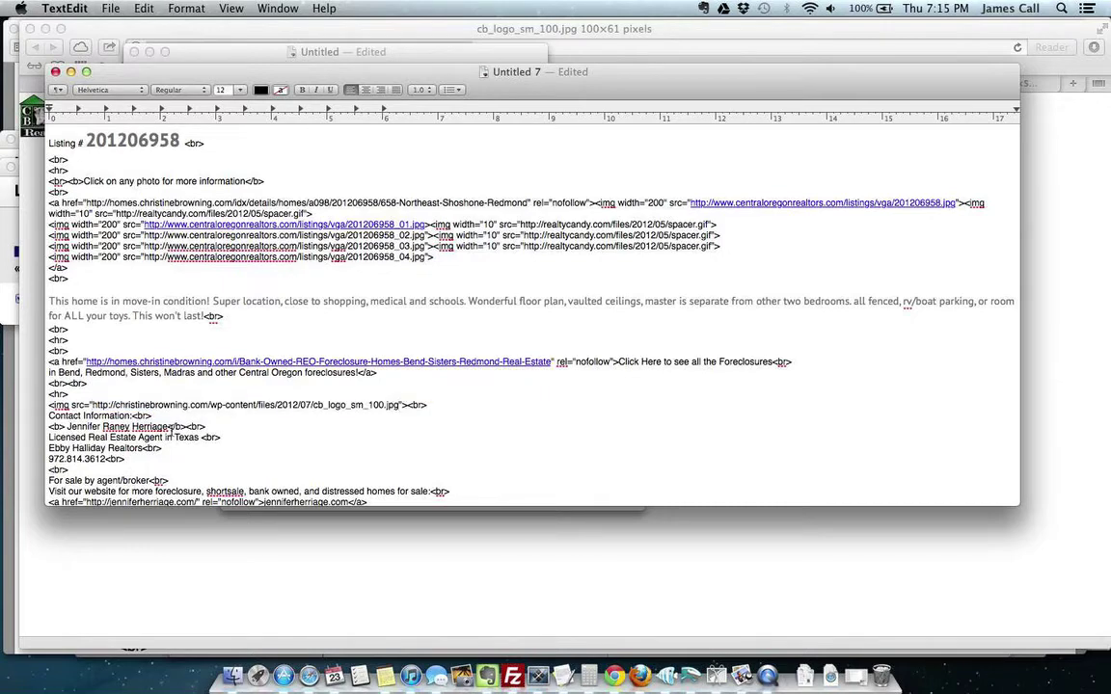
{"action": "left_click_drag", "start_coordinate": [169, 428], "coordinate": [69, 433]}
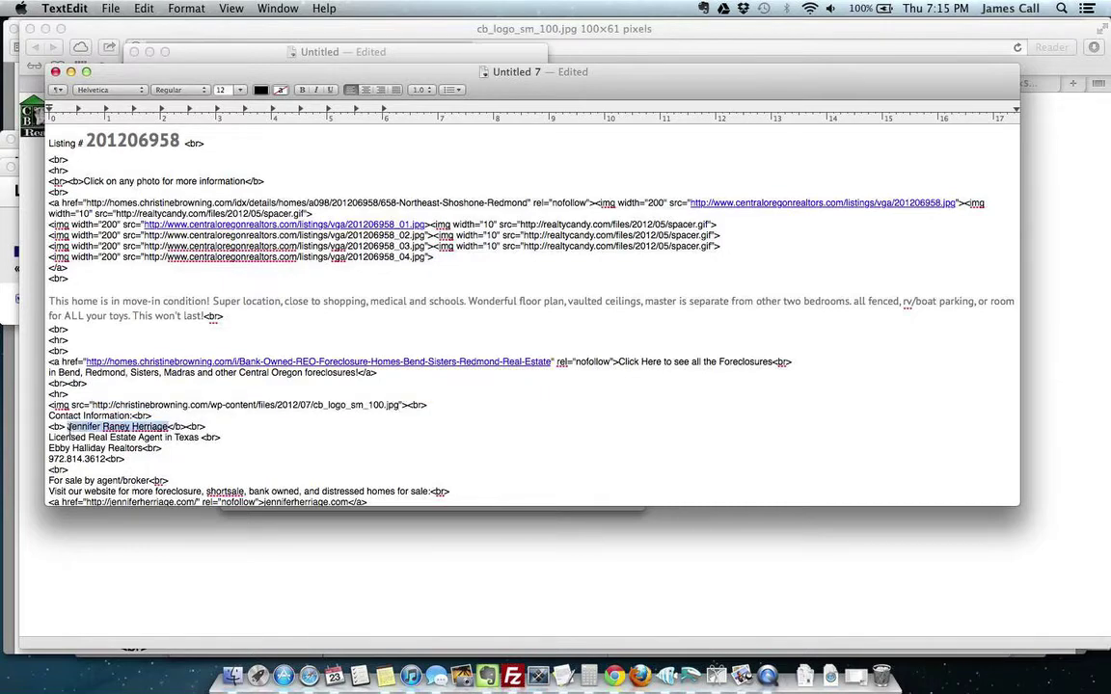
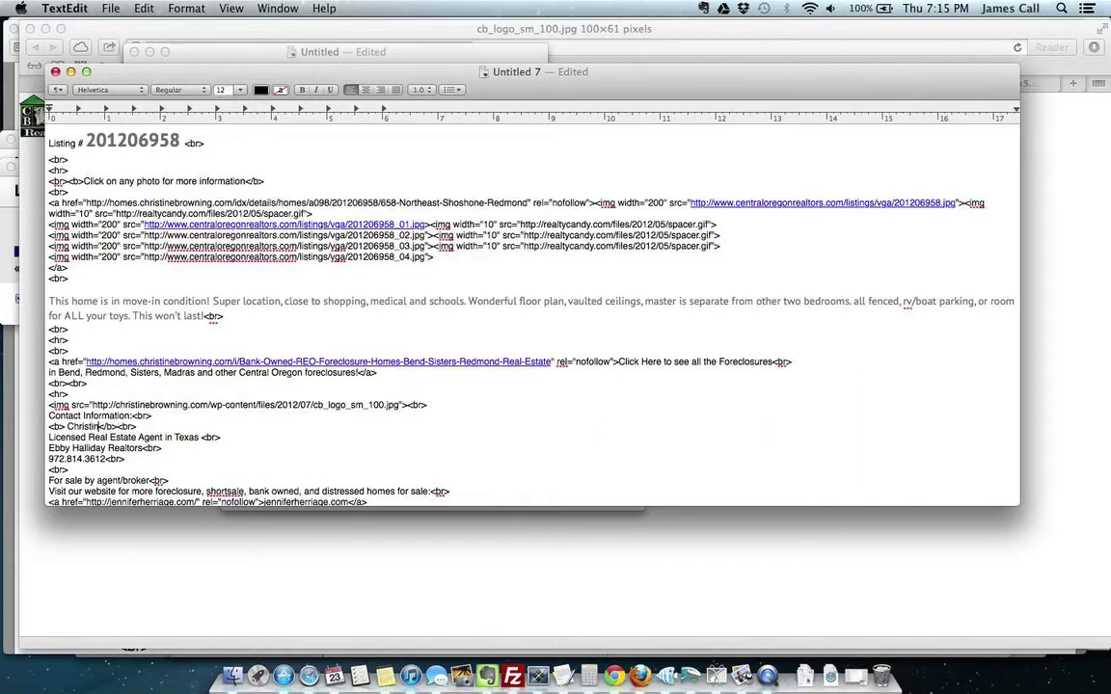
{"action": "left_click_drag", "start_coordinate": [142, 448], "coordinate": [46, 448]}
{"action": "type", "text": "Go Bend"}
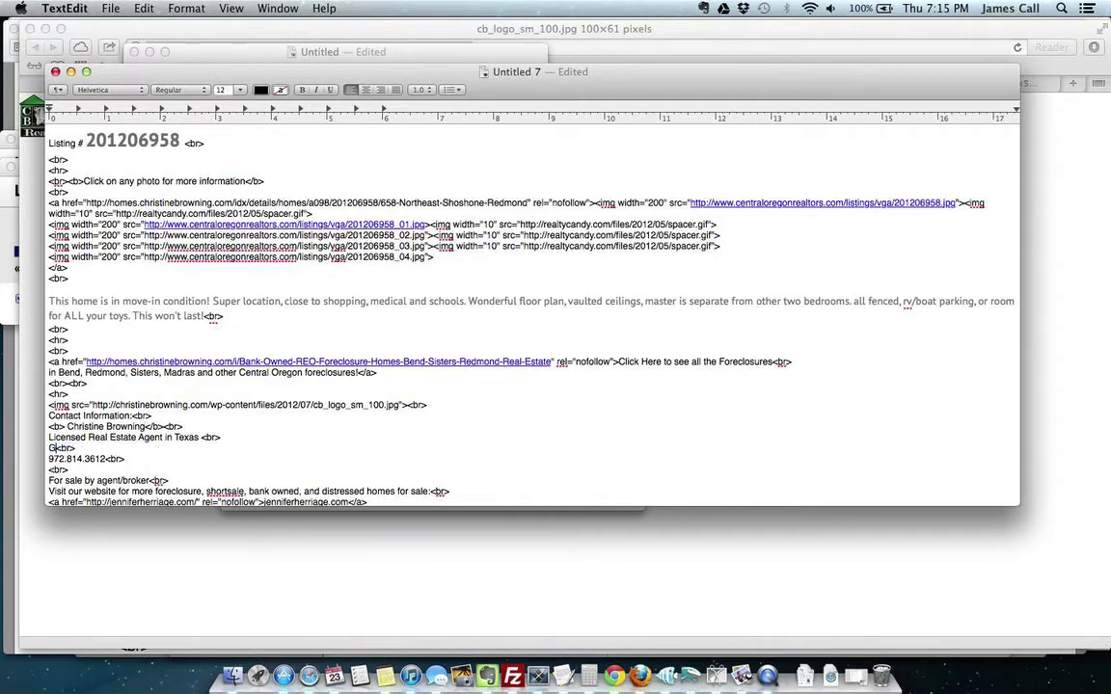
{"action": "type", "text": " Re"}
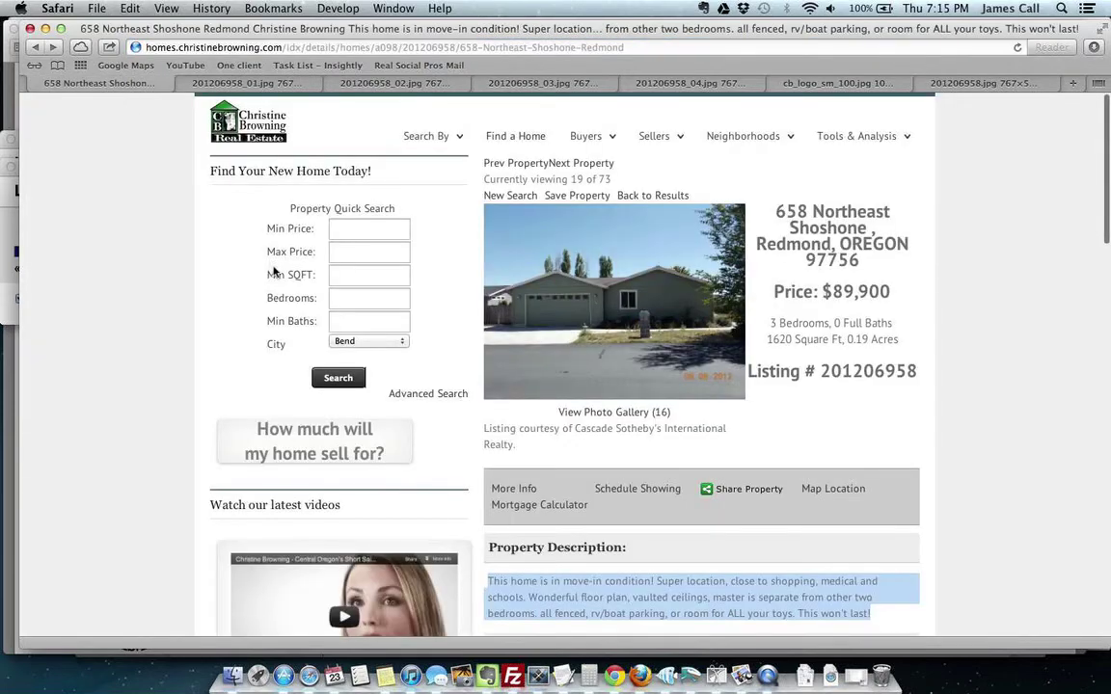
Step: Copy the new agent's phone number from the listing page's team contact section
{"action": "scroll", "coordinate": [985, 444], "scroll_direction": "down", "scroll_amount": 10}
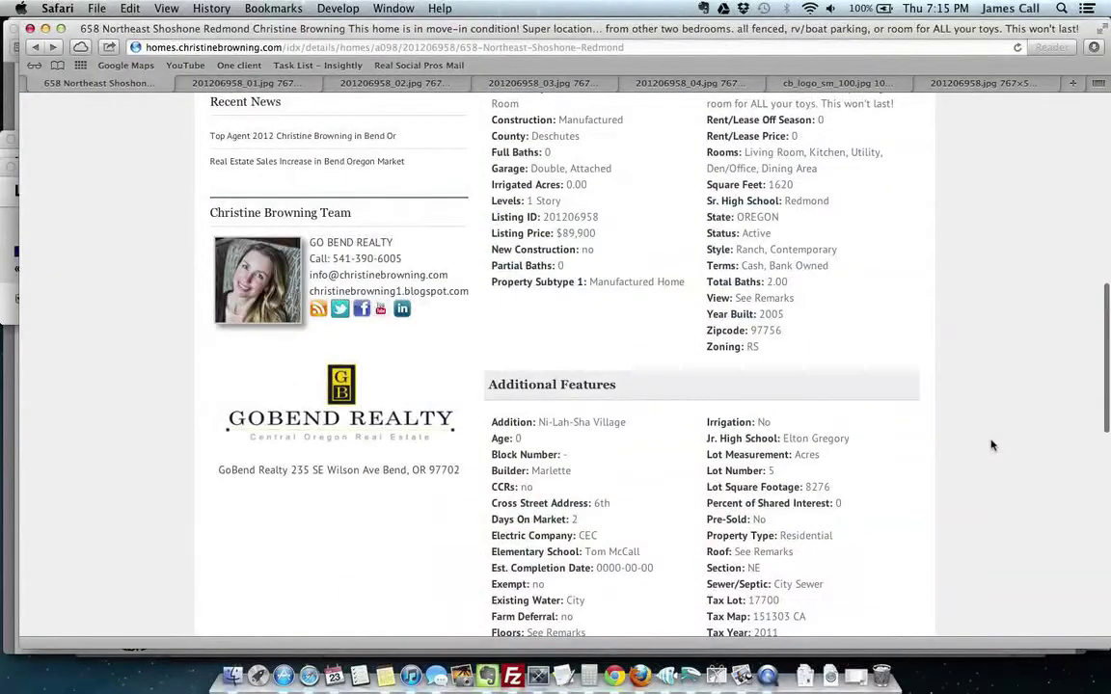
{"action": "left_click_drag", "start_coordinate": [333, 258], "coordinate": [403, 258]}
{"action": "key", "text": "super+c"}
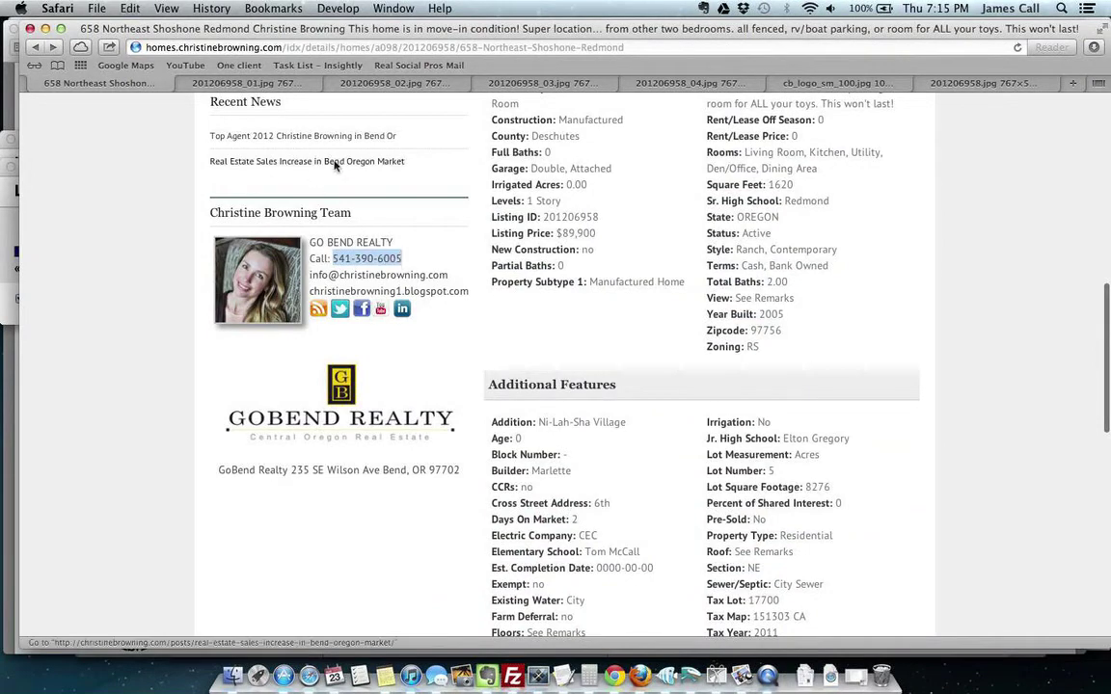
{"action": "key", "text": "super+Tab"}
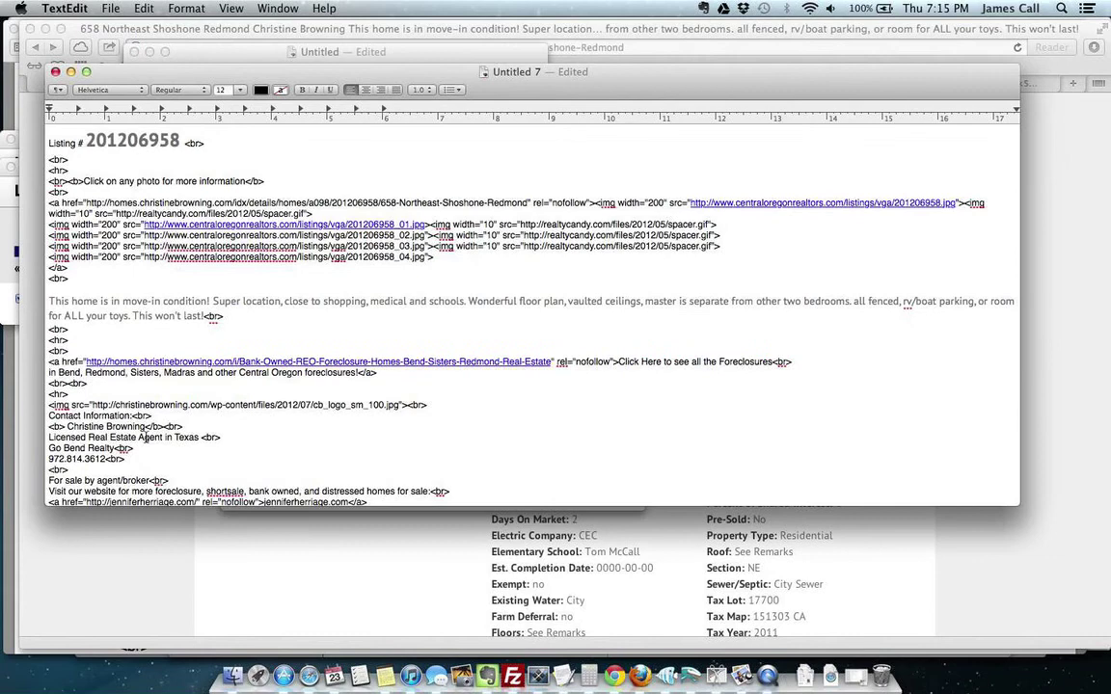
Step: Replace the old contact phone number with the new agent's number from the clipboard
{"action": "left_click_drag", "start_coordinate": [105, 459], "coordinate": [49, 460]}
{"action": "key", "text": "super+v"}
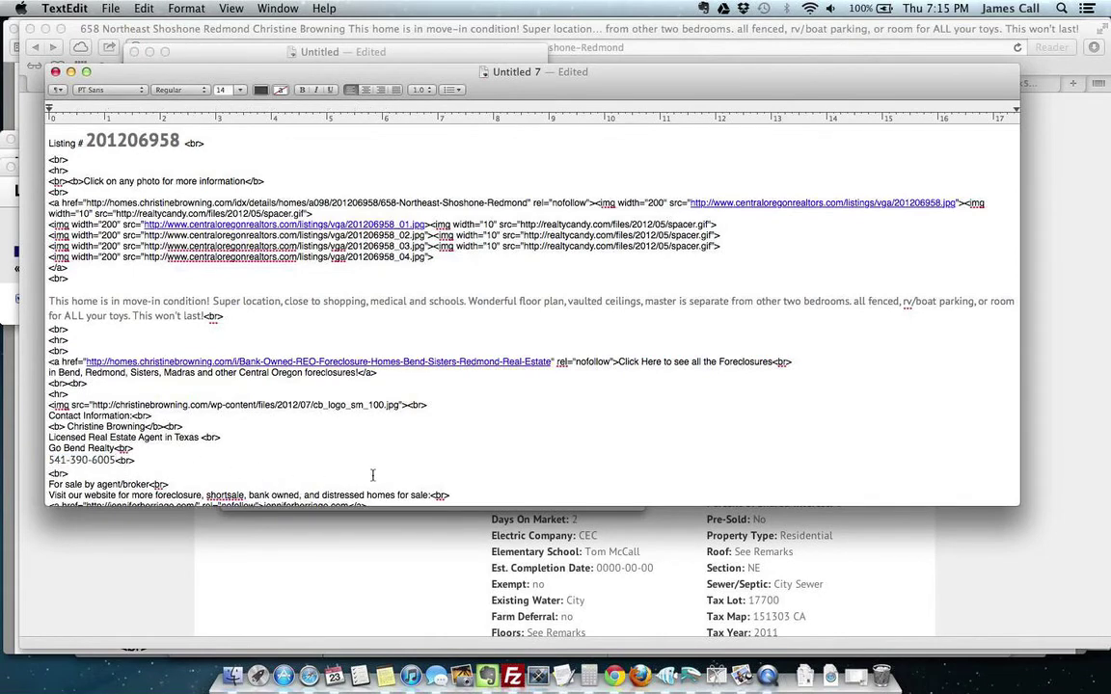
{"action": "scroll", "coordinate": [324, 429], "scroll_direction": "down", "scroll_amount": 3}
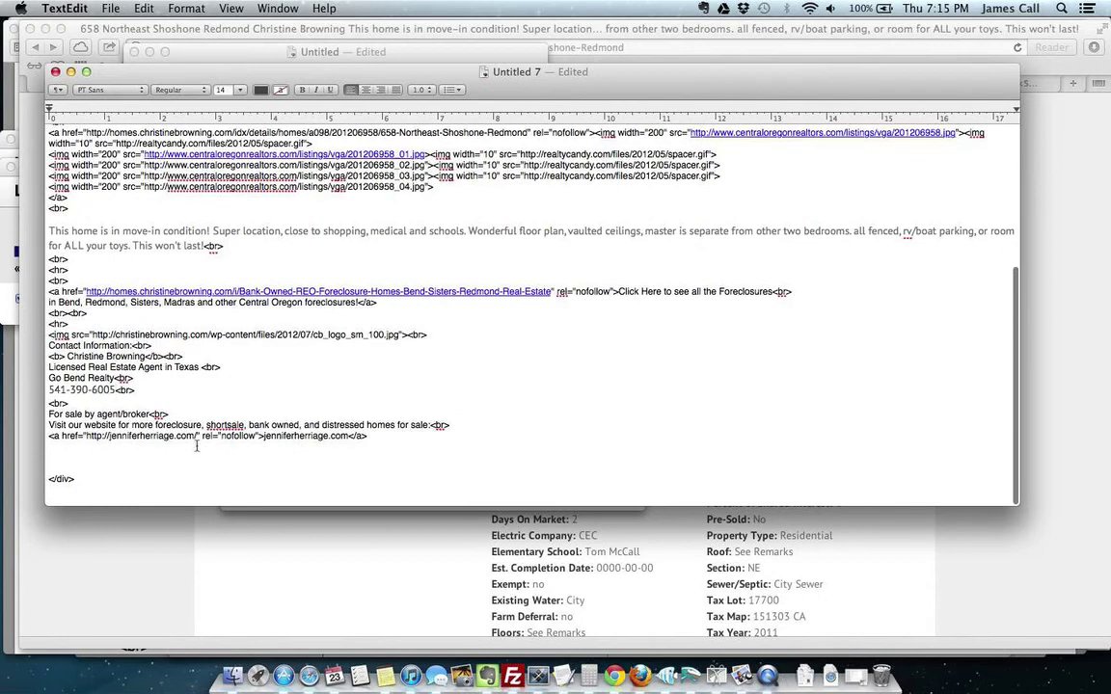
{"action": "double_click", "coordinate": [145, 436]}
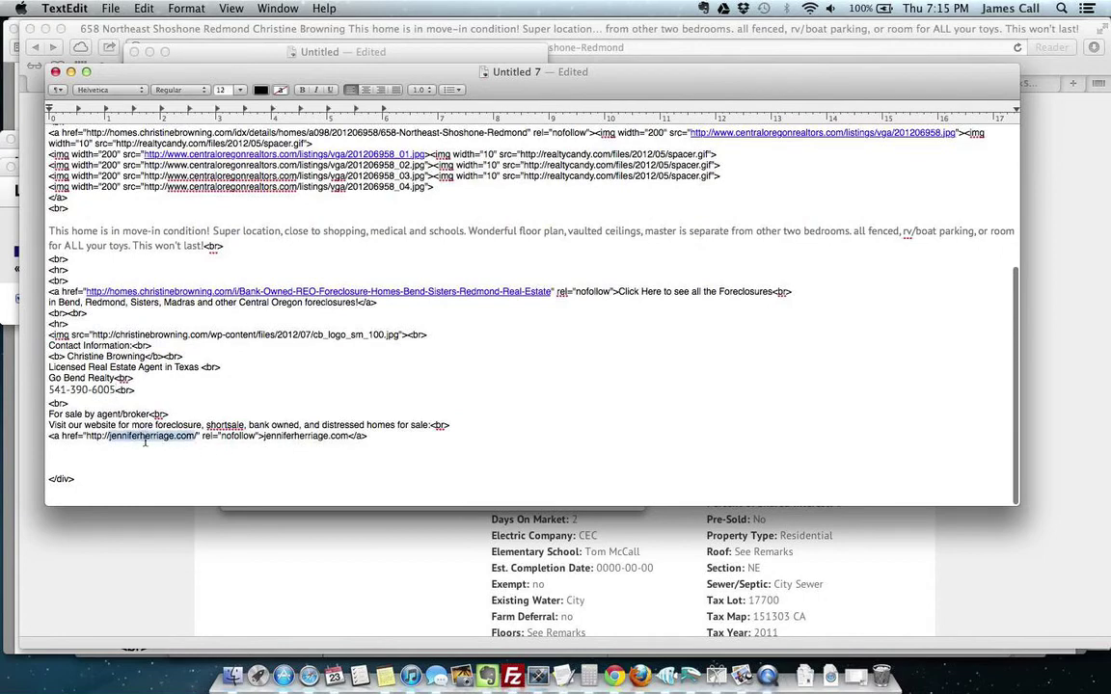
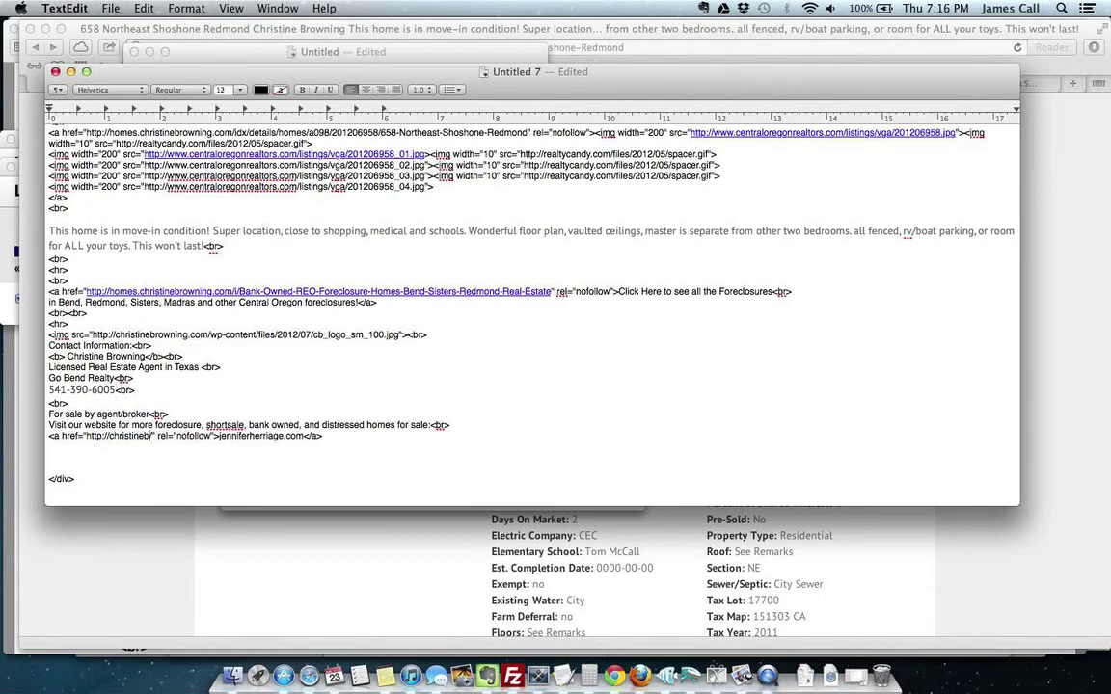
{"action": "type", "text": ".com"}
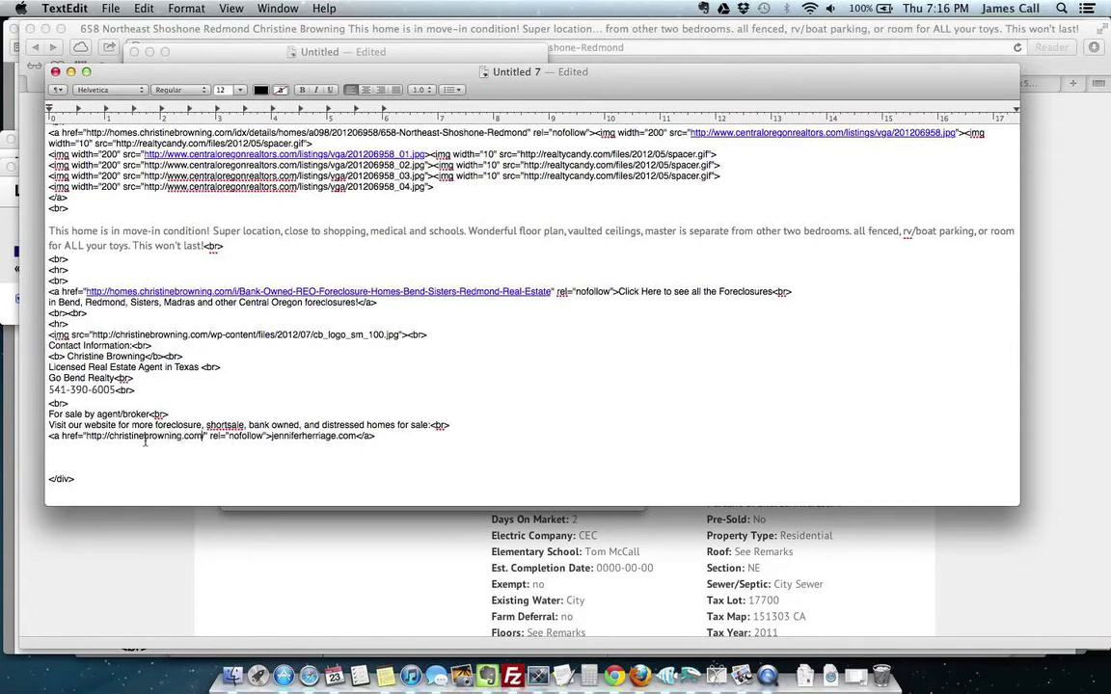
{"action": "type", "text": "/"}
{"action": "double_click", "coordinate": [302, 436]}
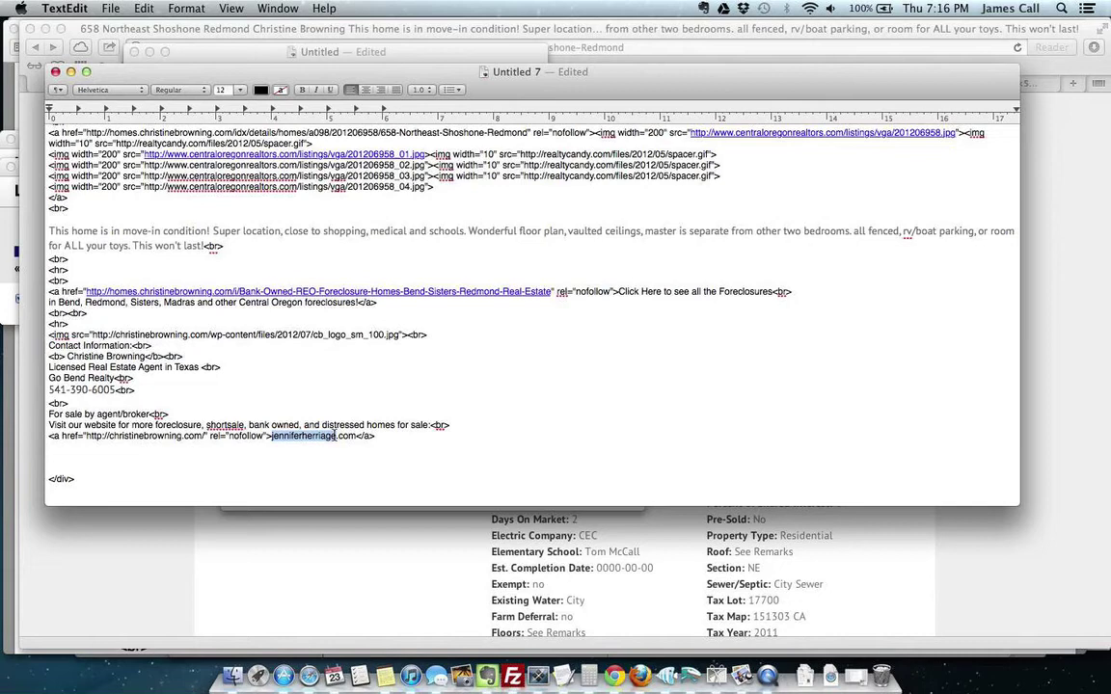
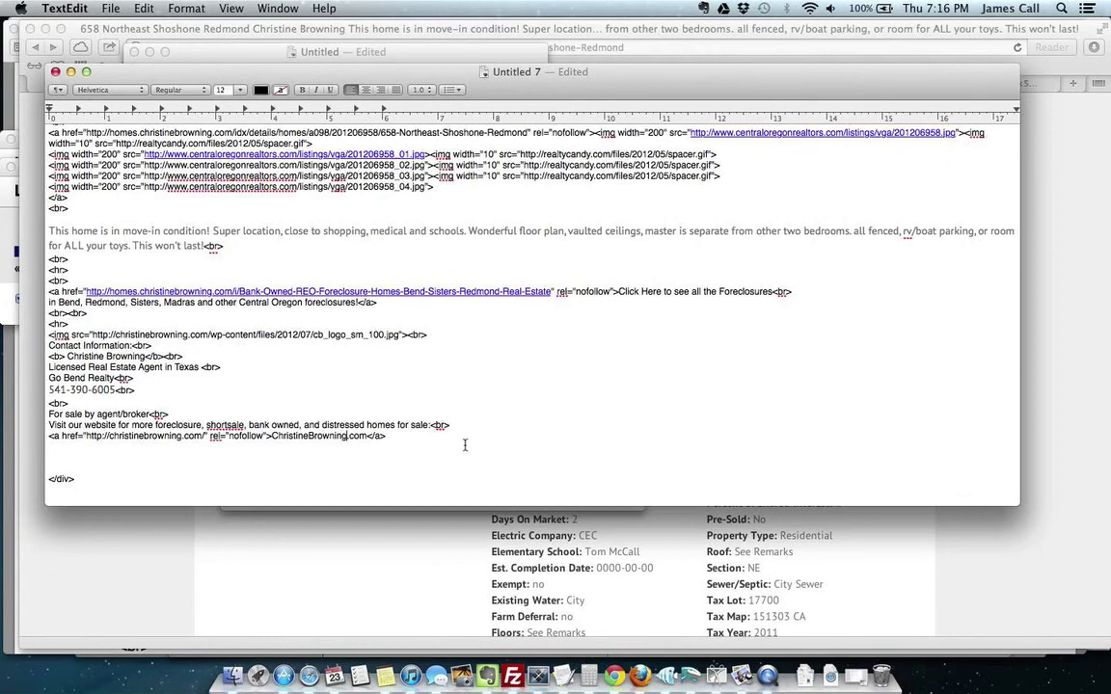
{"action": "scroll", "coordinate": [520, 436], "scroll_direction": "up", "scroll_amount": 2}
{"action": "scroll", "coordinate": [525, 436], "scroll_direction": "up", "scroll_amount": 5}
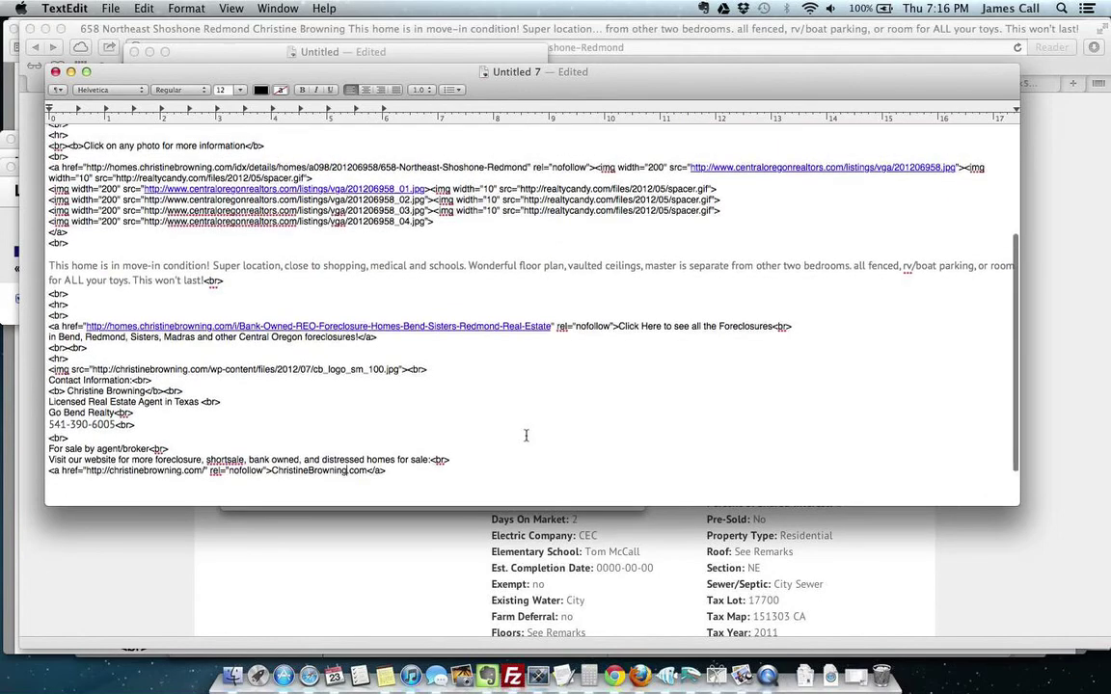
Step: Bring up the Save dialog for Untitled 7 via File > Save…, then switch to the screen recording app
{"action": "left_click", "coordinate": [113, 10]}
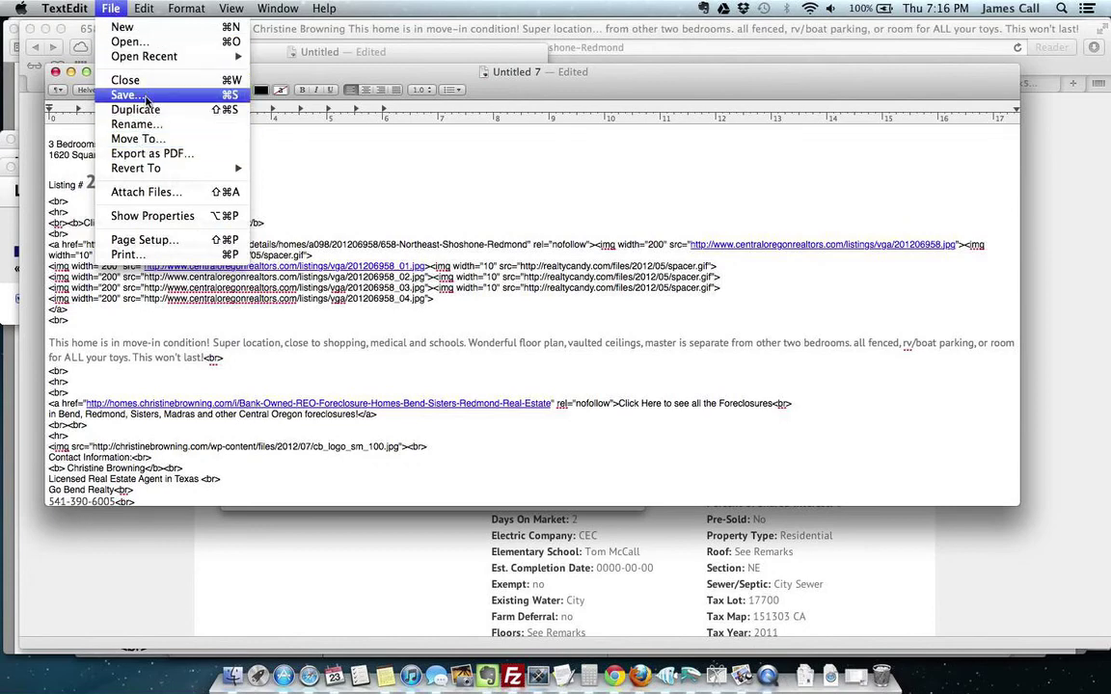
{"action": "left_click", "coordinate": [146, 96]}
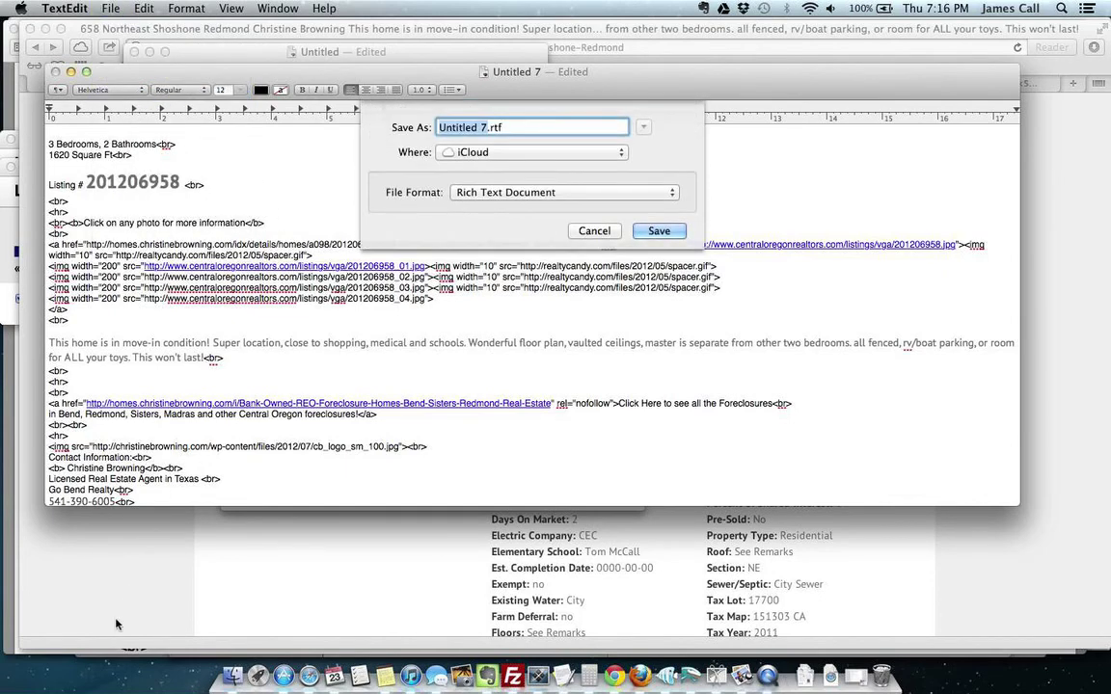
{"action": "key", "text": "ctrl+super+Escape"}
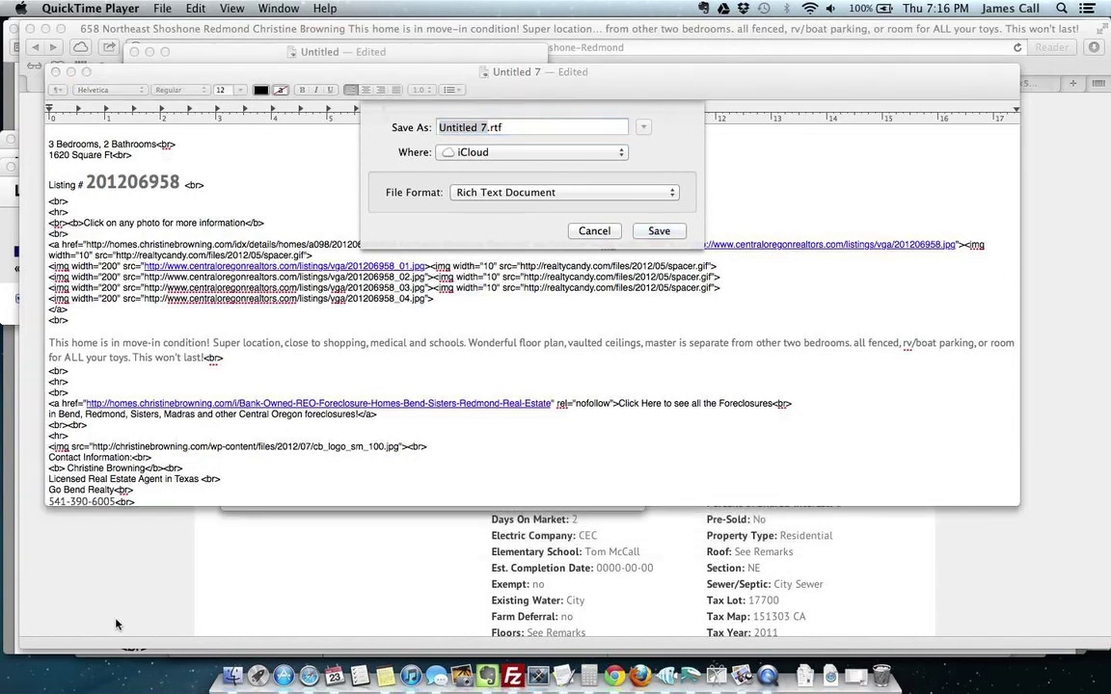